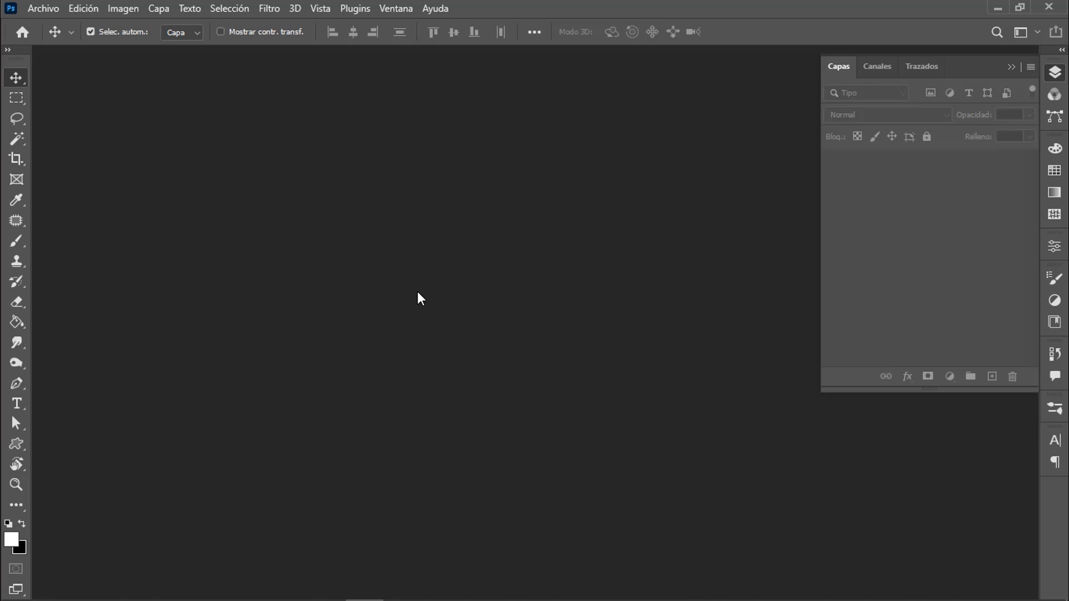
# Open the 'video prueba' MP4 as a video document, keeping its embedded colour profile.
pyautogui.click(35, 10)
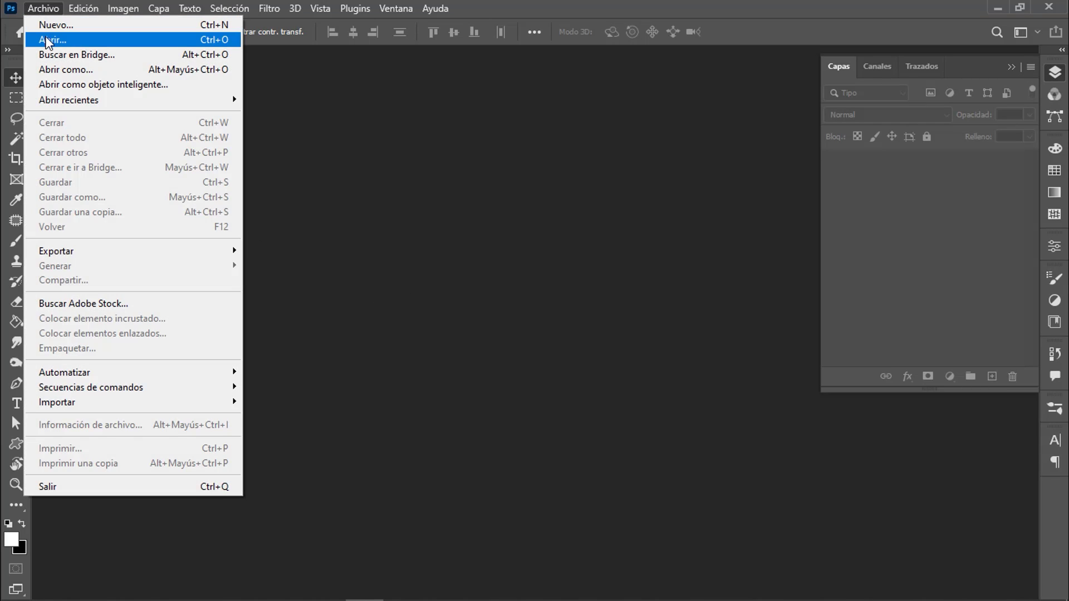
pyautogui.click(50, 40)
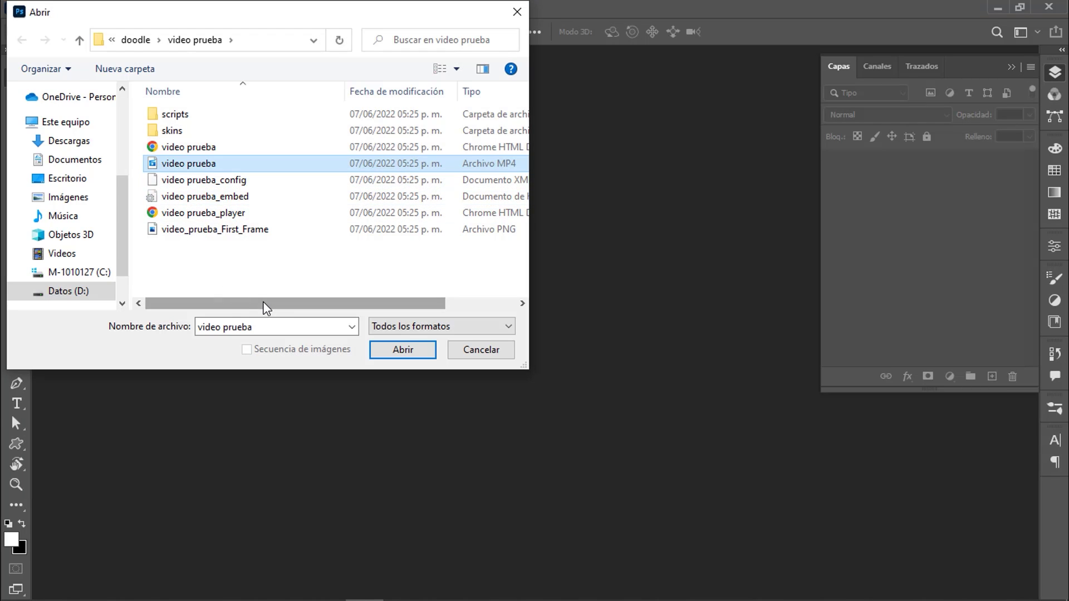
pyautogui.moveTo(272, 302); pyautogui.dragTo(334, 302)
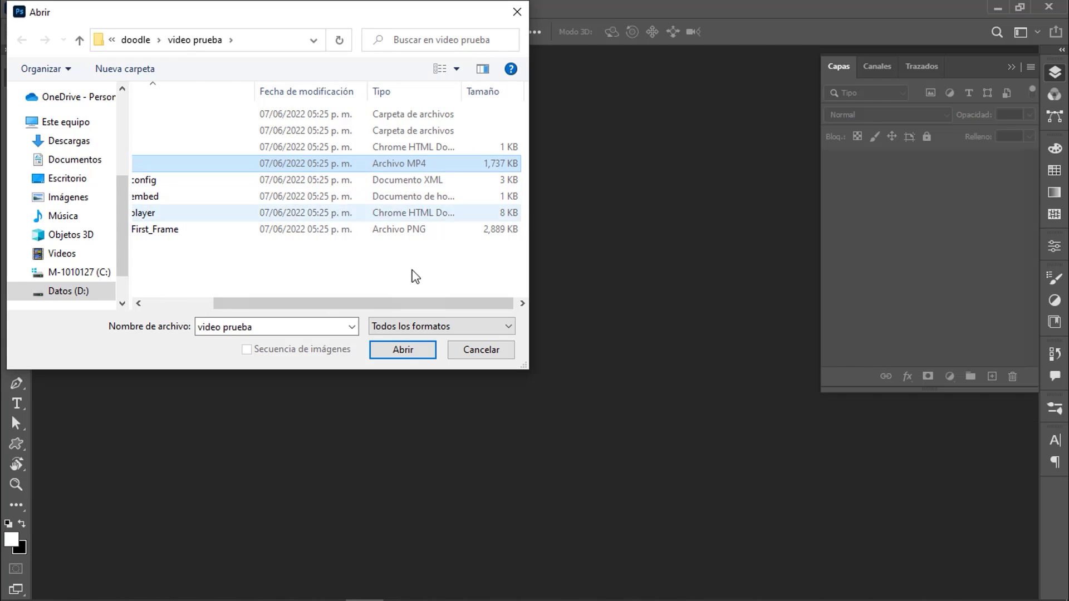
pyautogui.click(409, 348)
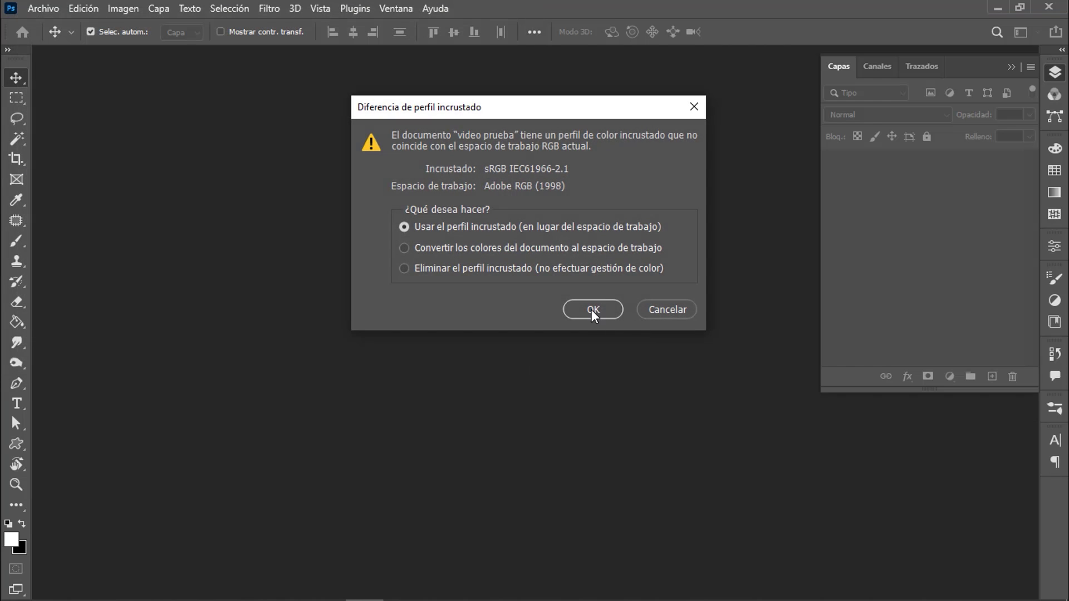
pyautogui.click(590, 308)
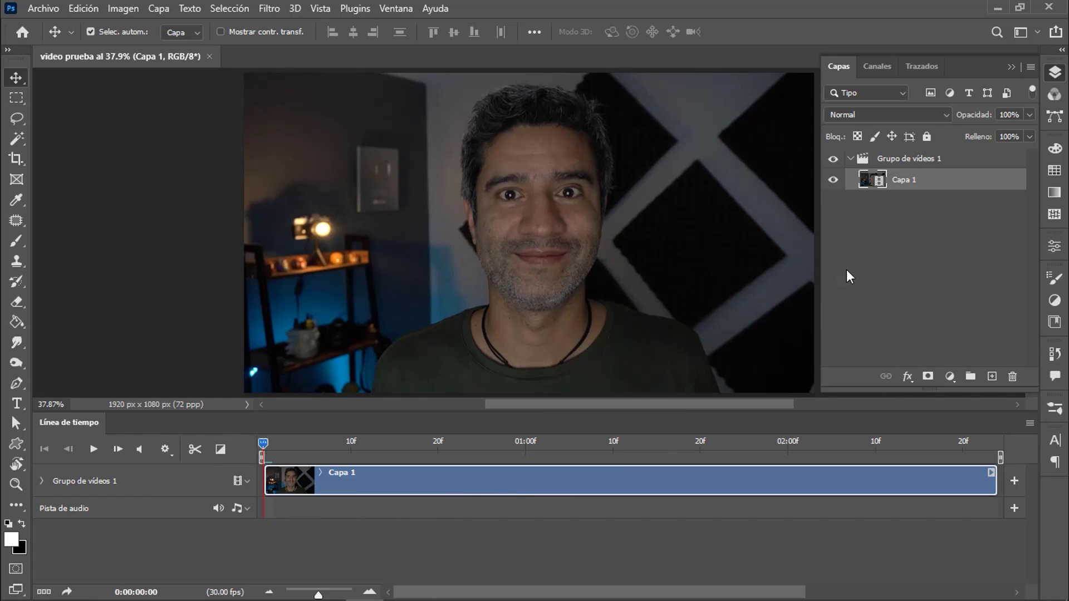
# Ungroup the video clip and rename its layer to 'video'.
pyautogui.click(930, 160)
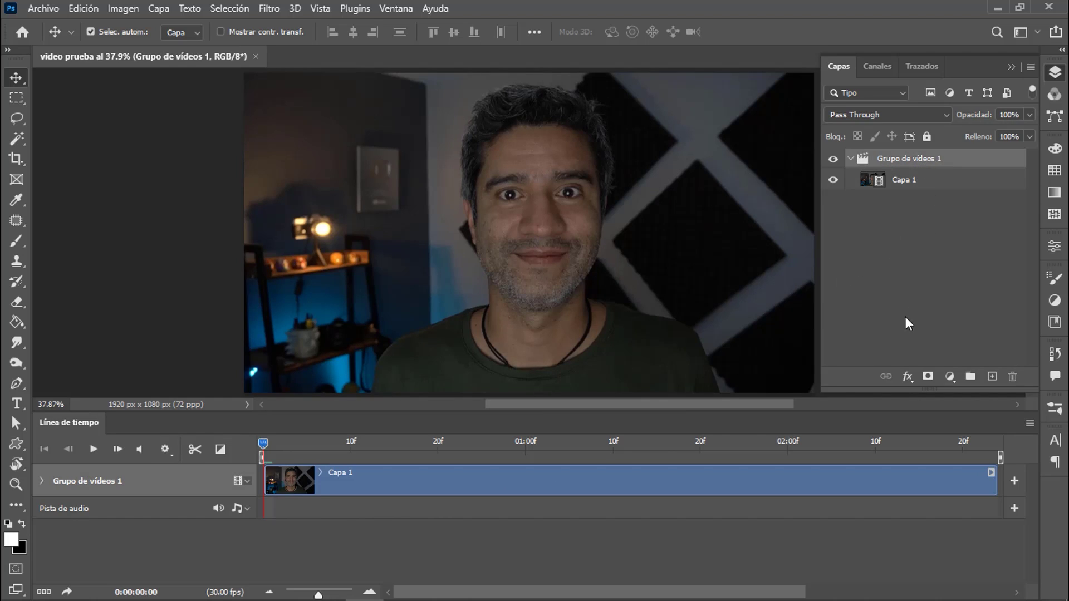
pyautogui.hotkey('ctrl', 'shift', 'g')
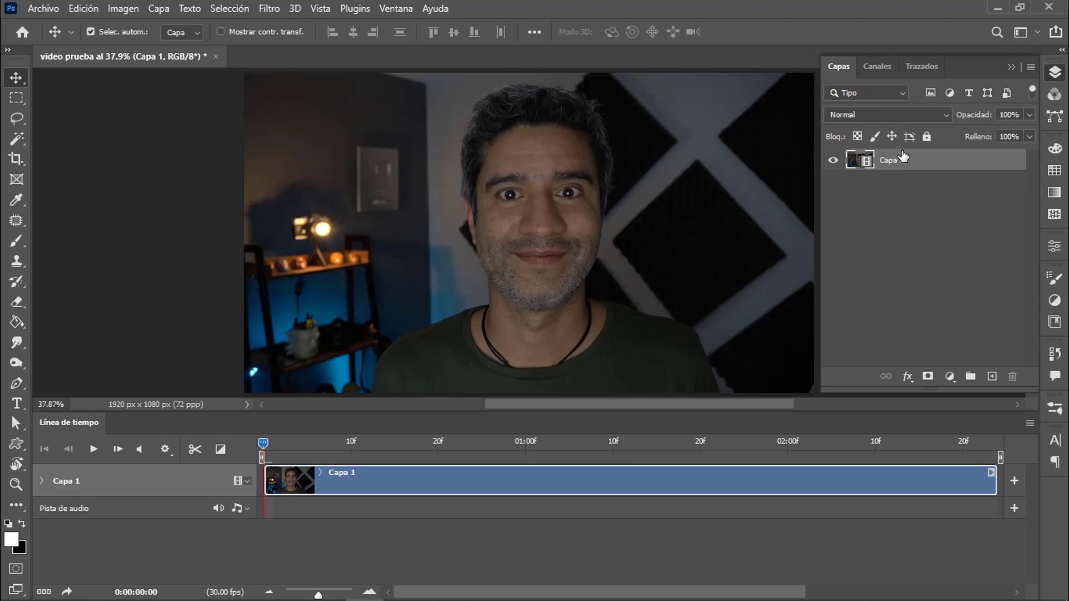
pyautogui.doubleClick(889, 160)
pyautogui.write('video')
pyautogui.press('Return')
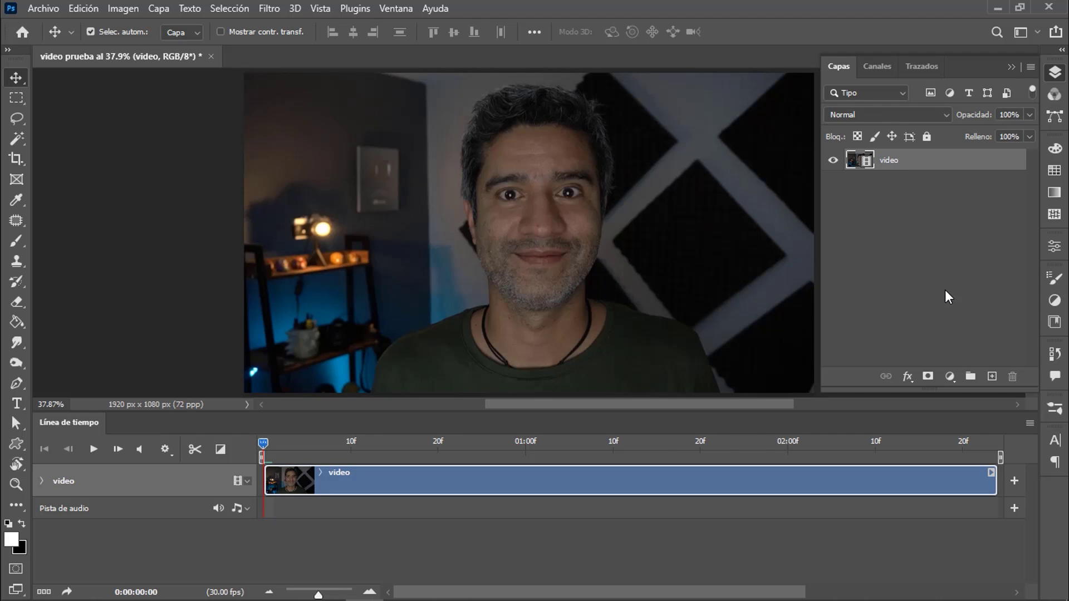
# Add a new empty layer named 'guia' above the video layer.
pyautogui.click(992, 377)
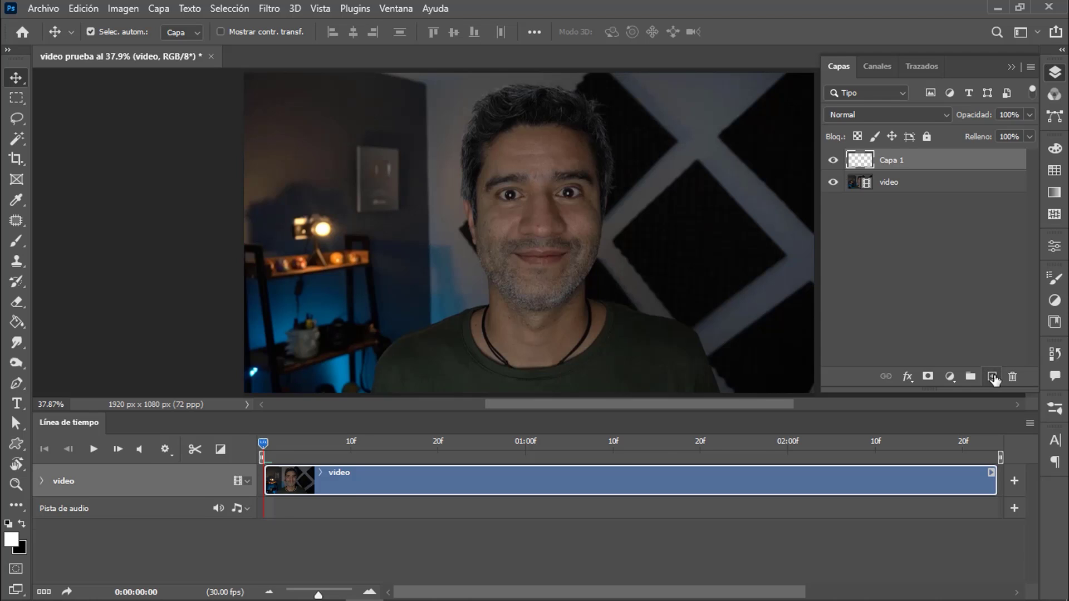
pyautogui.write('guia')
pyautogui.press('Return')
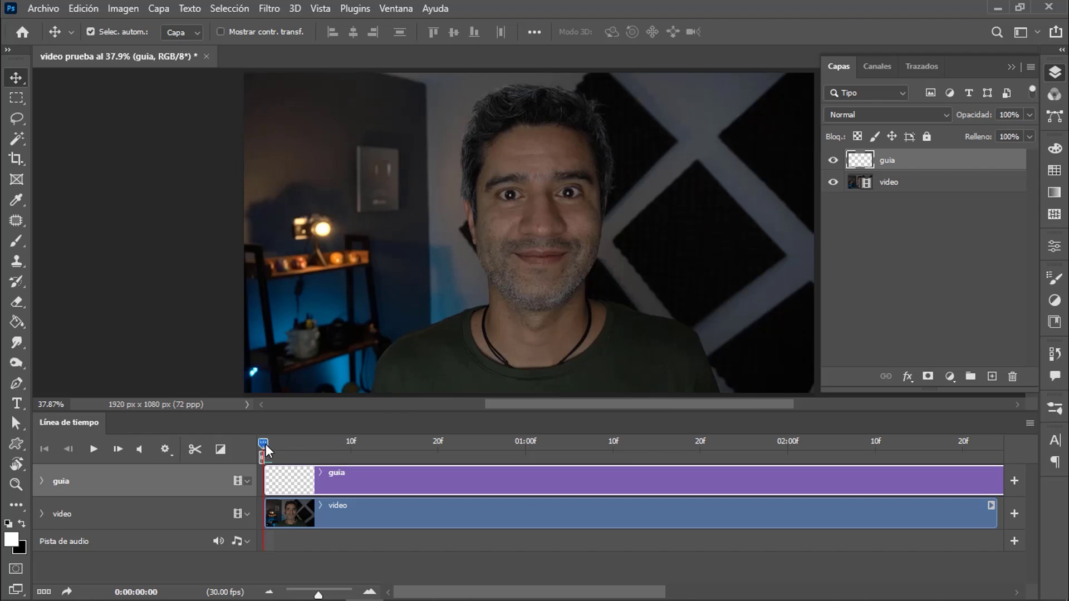
# Move the playhead to the raised-finger frame and set a magenta brush (M 100).
pyautogui.moveTo(266, 445); pyautogui.dragTo(507, 444)
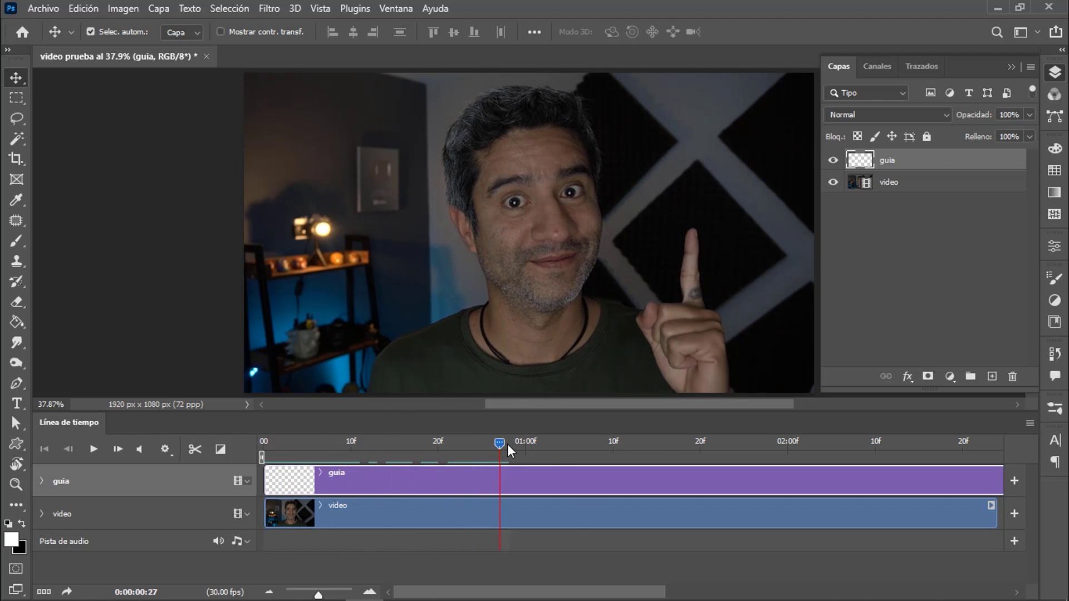
pyautogui.moveTo(507, 443)
pyautogui.mouseDown()
pyautogui.moveTo(403, 443)
pyautogui.moveTo(517, 443)
pyautogui.mouseUp()
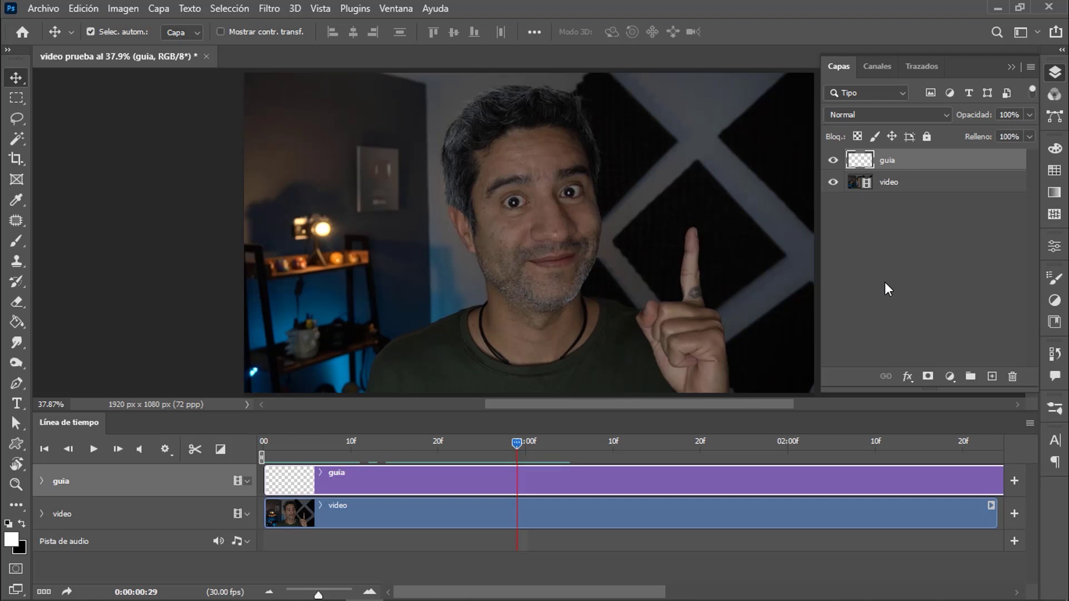
pyautogui.click(18, 244)
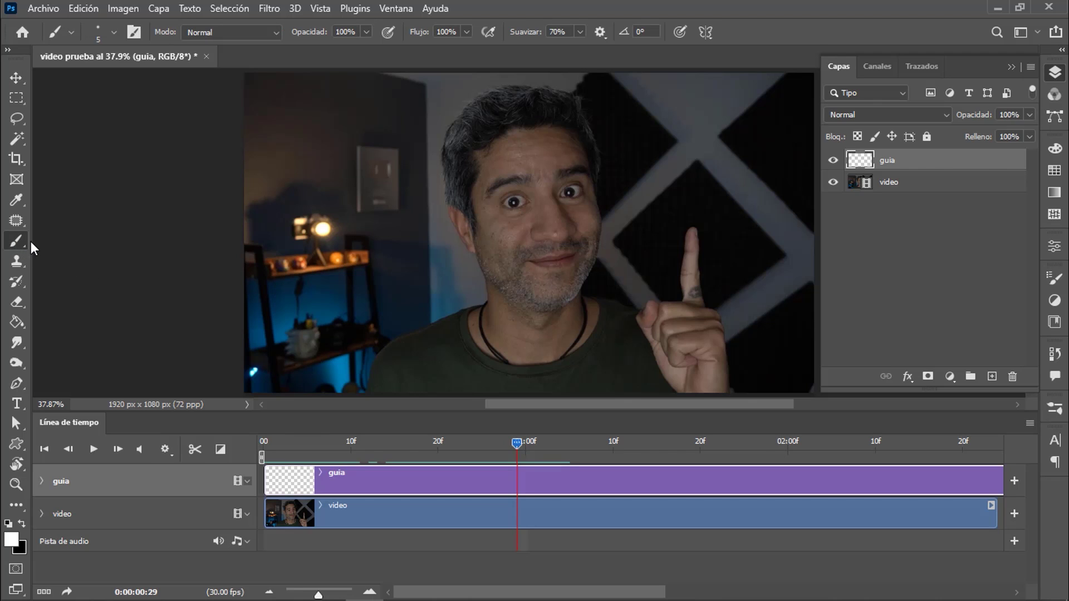
pyautogui.click(11, 538)
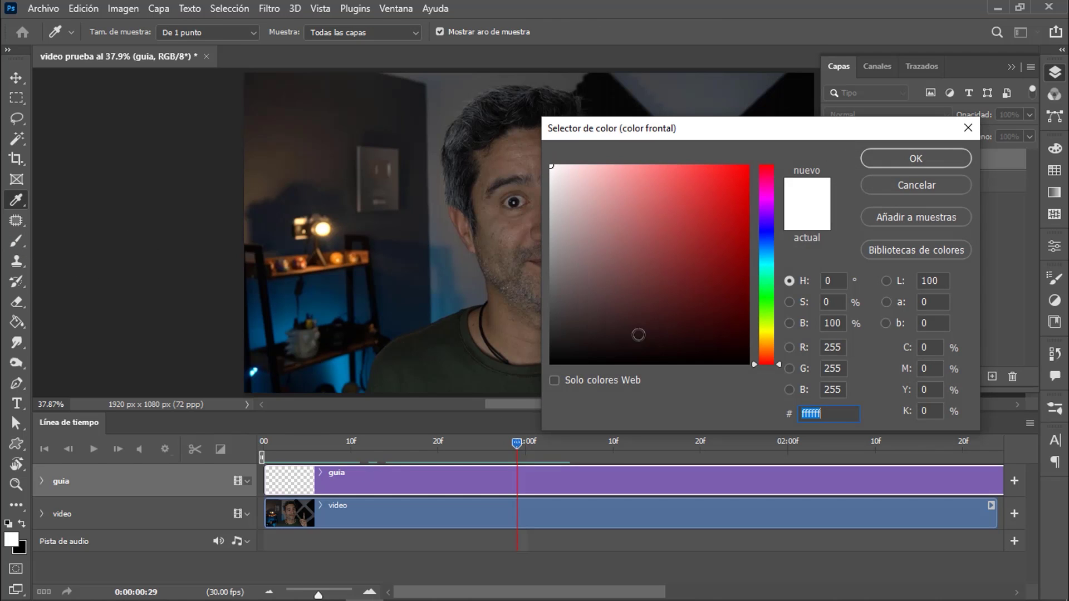
pyautogui.click(933, 366)
pyautogui.write('100')
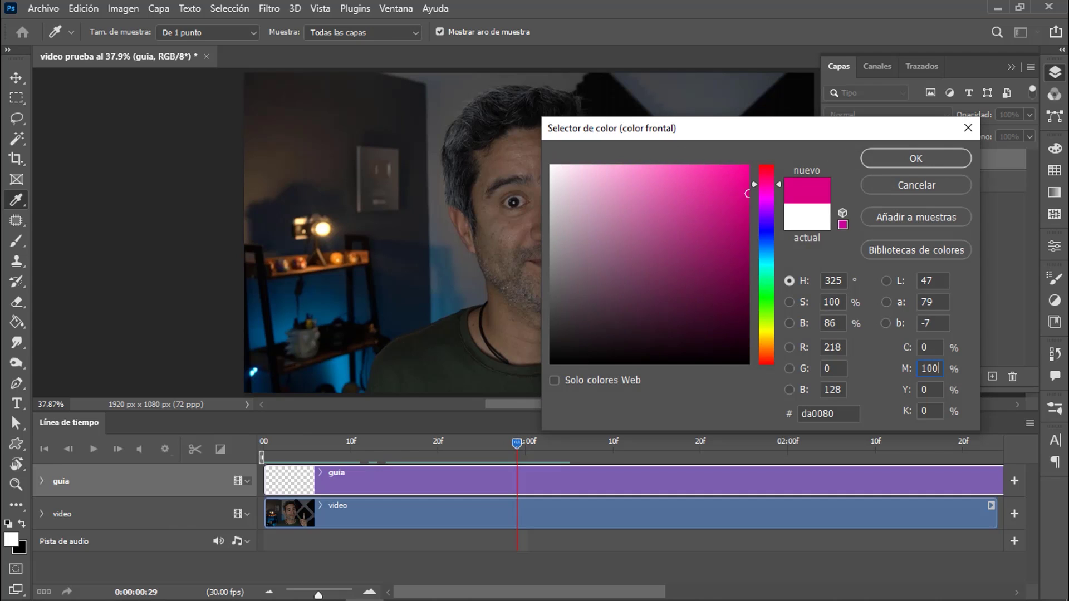
pyautogui.press('Return')
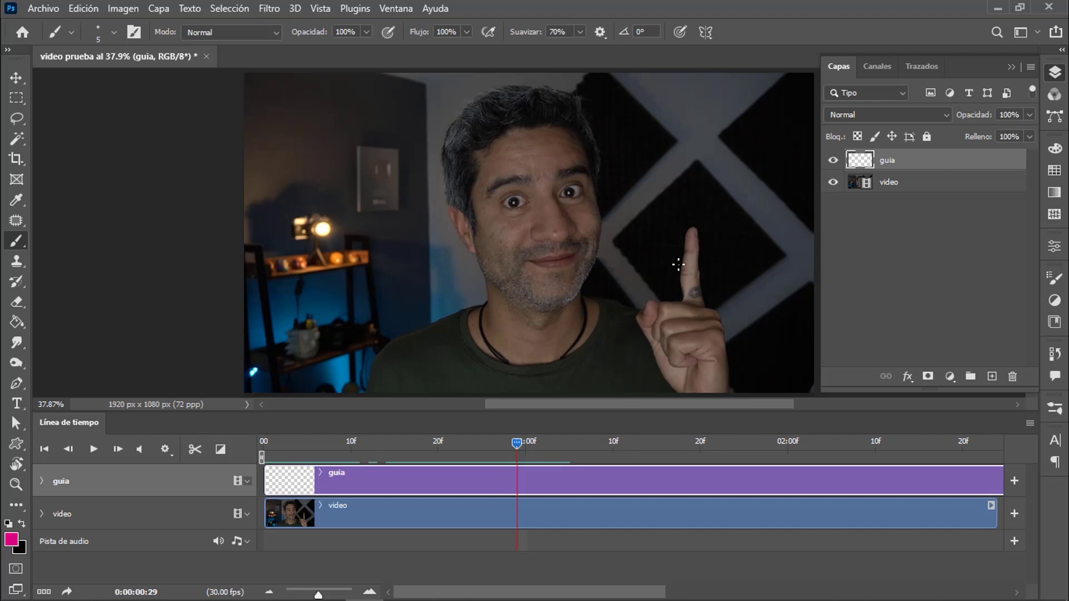
# Paint magenta strokes winding around the raised finger on the guia layer.
pyautogui.scroll(5, 678, 283)
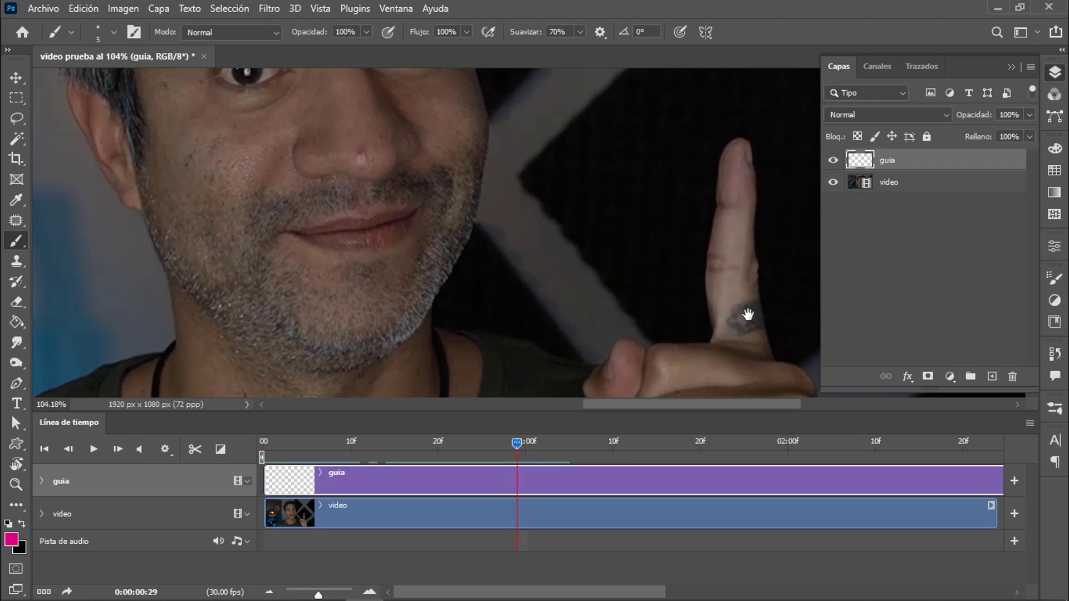
pyautogui.moveTo(656, 363)
pyautogui.mouseDown()
pyautogui.moveTo(595, 315)
pyautogui.moveTo(606, 277)
pyautogui.mouseUp()
pyautogui.moveTo(642, 253); pyautogui.dragTo(624, 239)
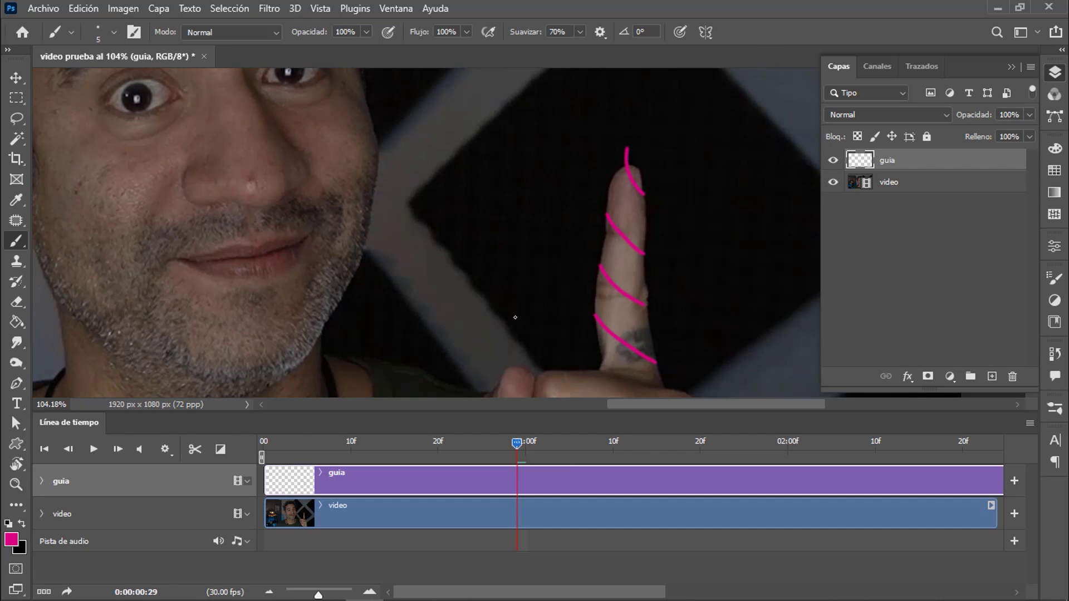
pyautogui.scroll(-3, 515, 317)
pyautogui.scroll(-2, 524, 295)
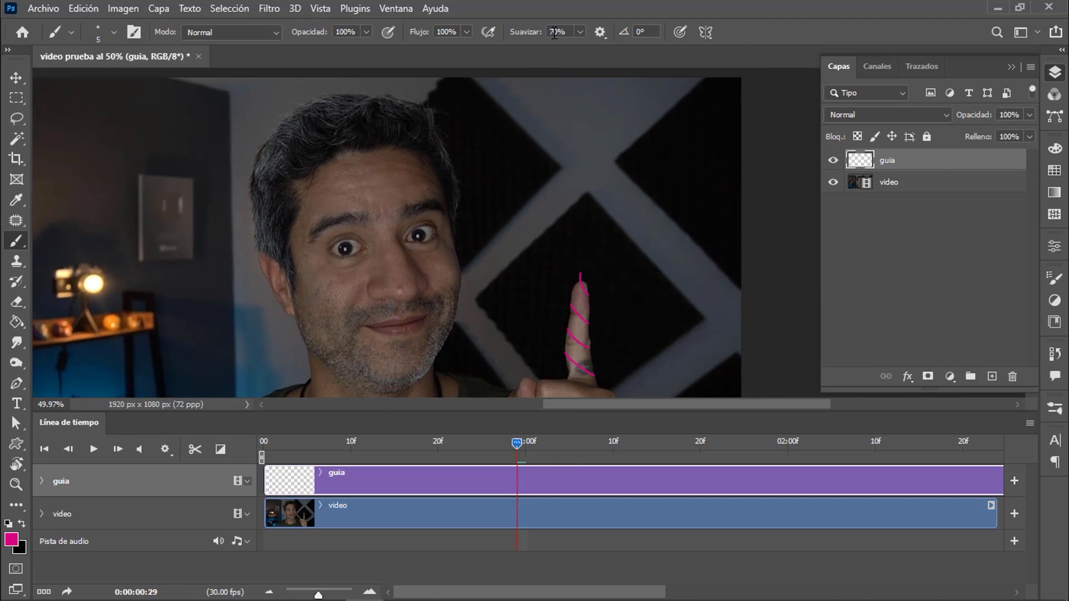
# Set smoothing to 40% and draw a lightbulb above the finger and a UFO beside it.
pyautogui.click(555, 32)
pyautogui.press('BackSpace')
pyautogui.write('4')
pyautogui.moveTo(594, 239)
pyautogui.mouseDown()
pyautogui.moveTo(557, 188)
pyautogui.moveTo(593, 235)
pyautogui.mouseUp()
pyautogui.moveTo(552, 201); pyautogui.dragTo(533, 203)
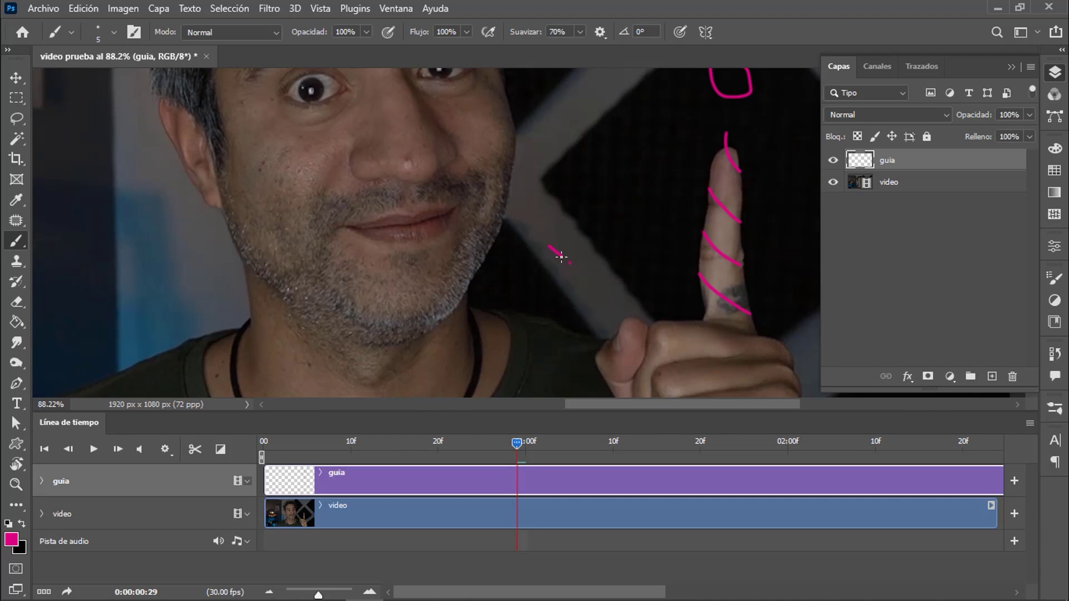
pyautogui.moveTo(570, 240); pyautogui.dragTo(580, 258)
pyautogui.moveTo(548, 273); pyautogui.dragTo(589, 283)
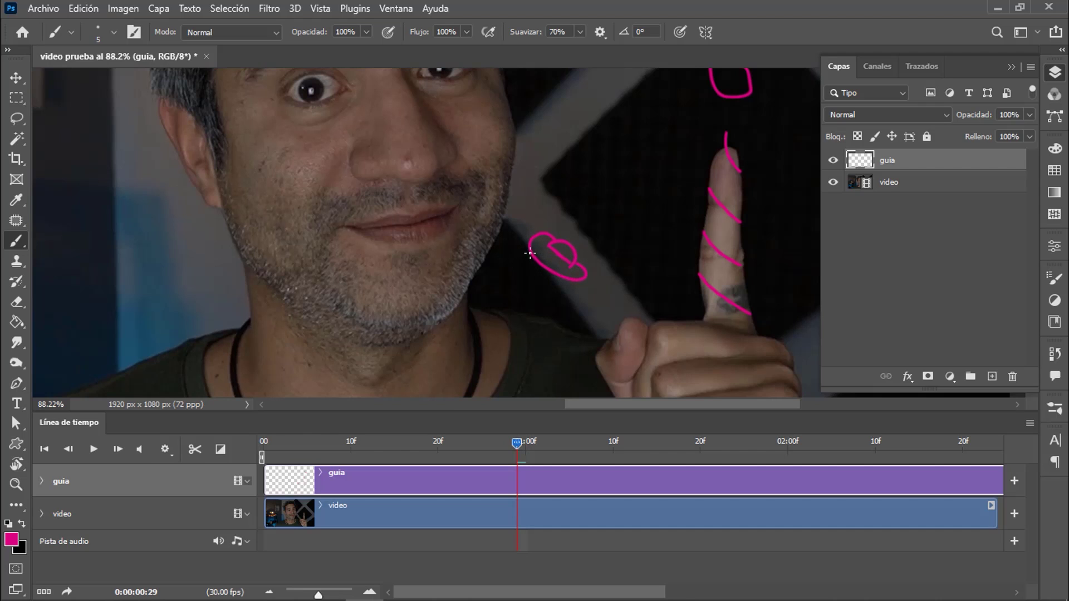
# Paint magenta rays around the shelf lamp, undoing one misdrawn ray, then return to the face.
pyautogui.scroll(-2, 554, 287)
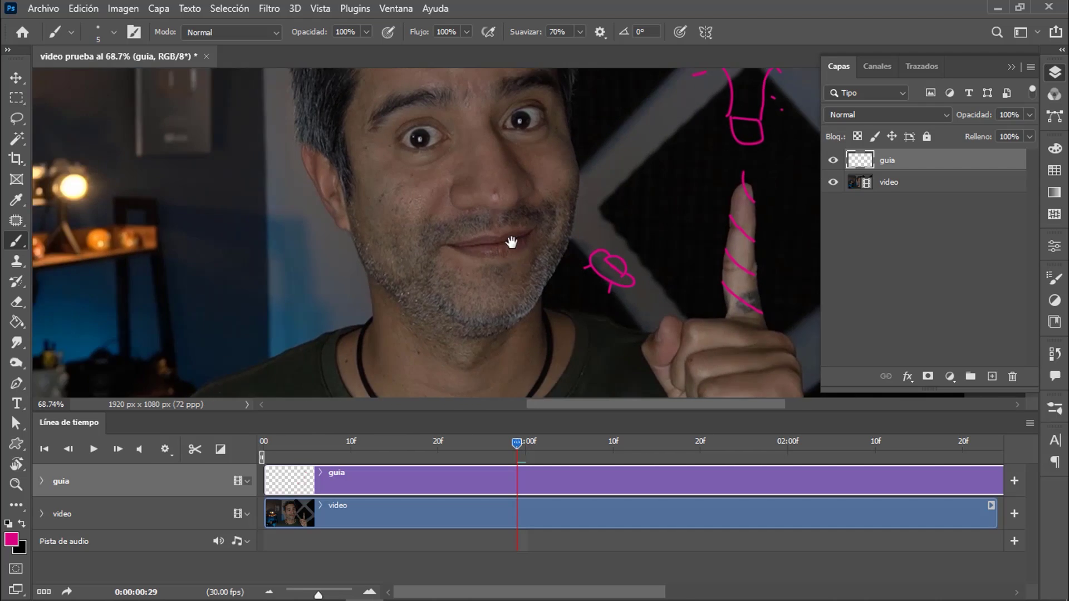
pyautogui.moveTo(509, 306); pyautogui.dragTo(754, 282)
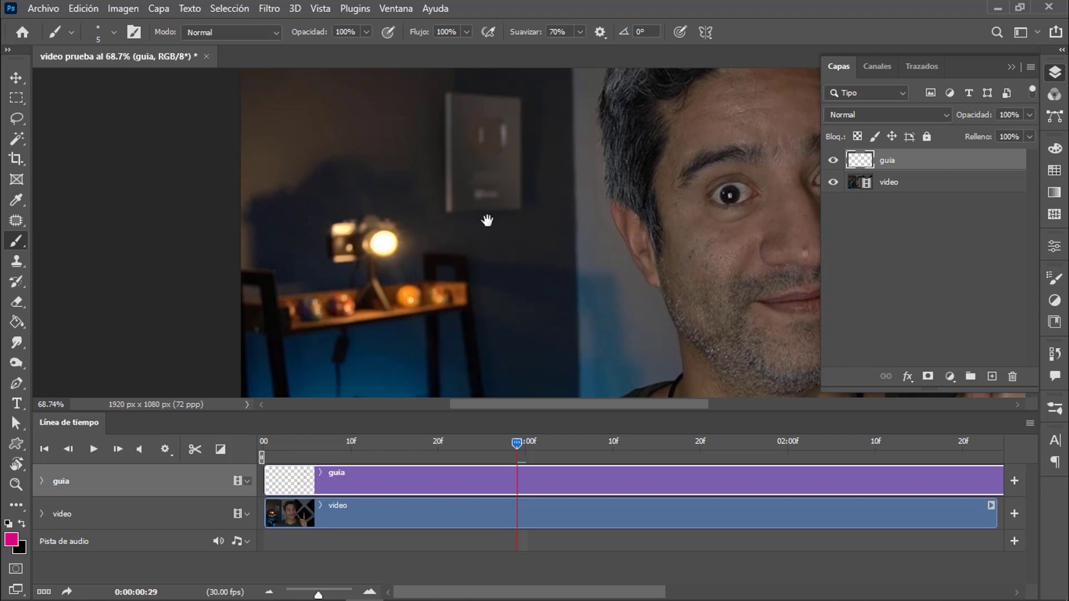
pyautogui.moveTo(463, 218); pyautogui.dragTo(503, 249)
pyautogui.scroll(1, 423, 299)
pyautogui.scroll(2, 436, 293)
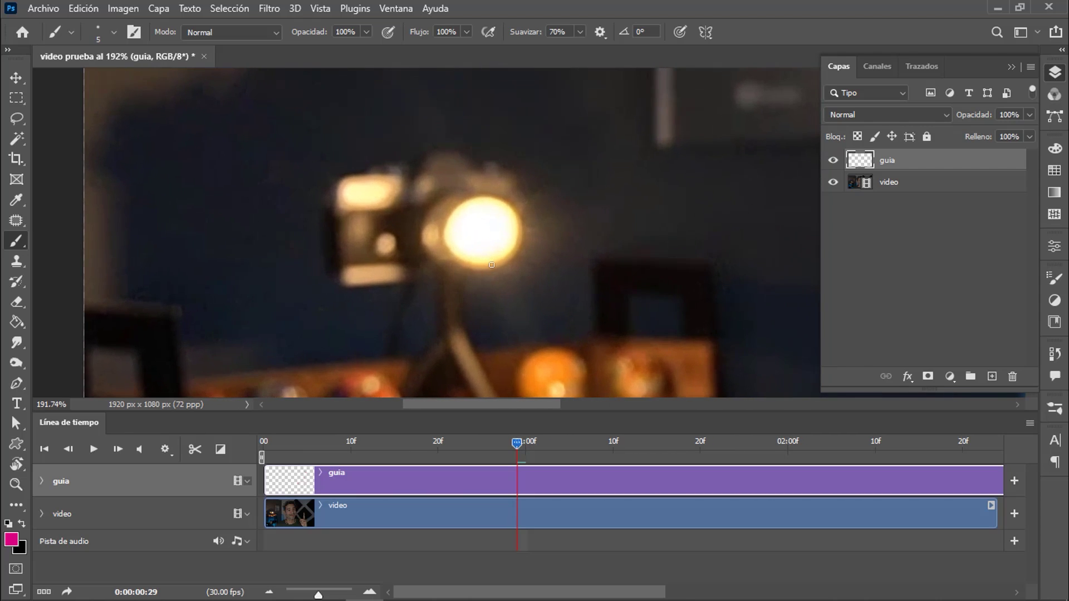
pyautogui.moveTo(484, 185); pyautogui.dragTo(490, 146)
pyautogui.moveTo(508, 186)
pyautogui.mouseDown()
pyautogui.moveTo(527, 166)
pyautogui.moveTo(560, 226)
pyautogui.moveTo(525, 292)
pyautogui.moveTo(464, 310)
pyautogui.moveTo(495, 310)
pyautogui.moveTo(448, 301)
pyautogui.moveTo(421, 277)
pyautogui.moveTo(402, 240)
pyautogui.moveTo(411, 196)
pyautogui.mouseUp()
pyautogui.hotkey('ctrl', 'z')
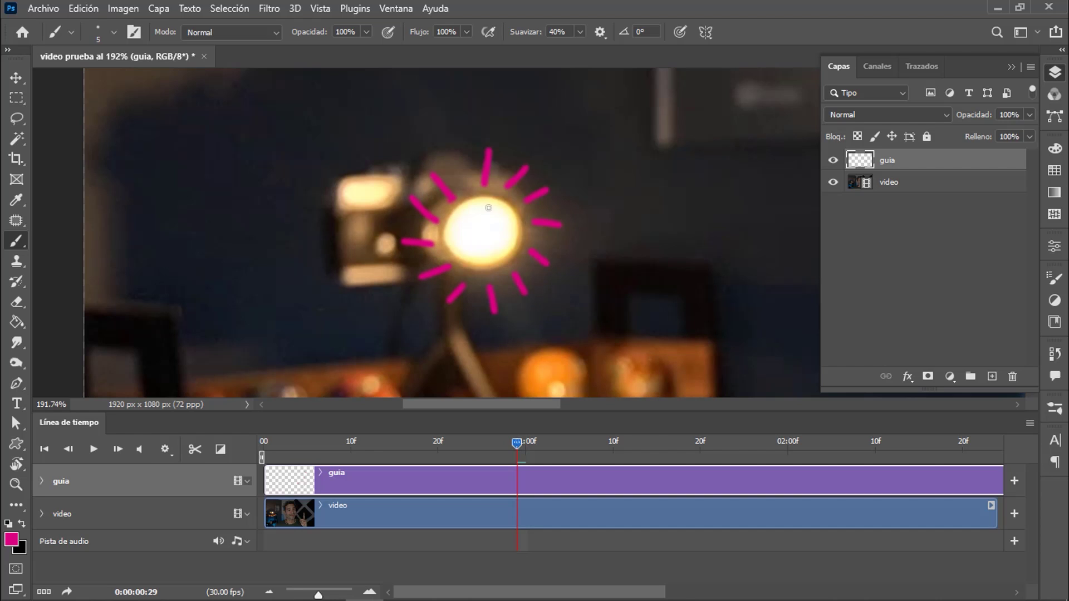
pyautogui.scroll(-5, 597, 269)
pyautogui.scroll(-5, 567, 269)
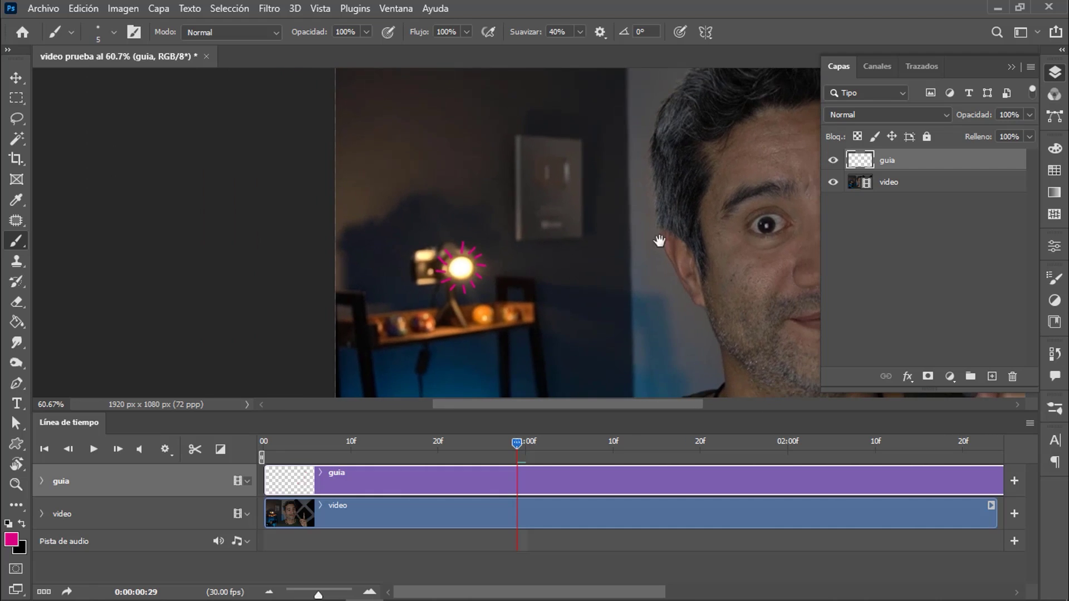
pyautogui.moveTo(659, 239); pyautogui.dragTo(489, 251)
pyautogui.scroll(-2, 580, 289)
pyautogui.scroll(-1, 576, 262)
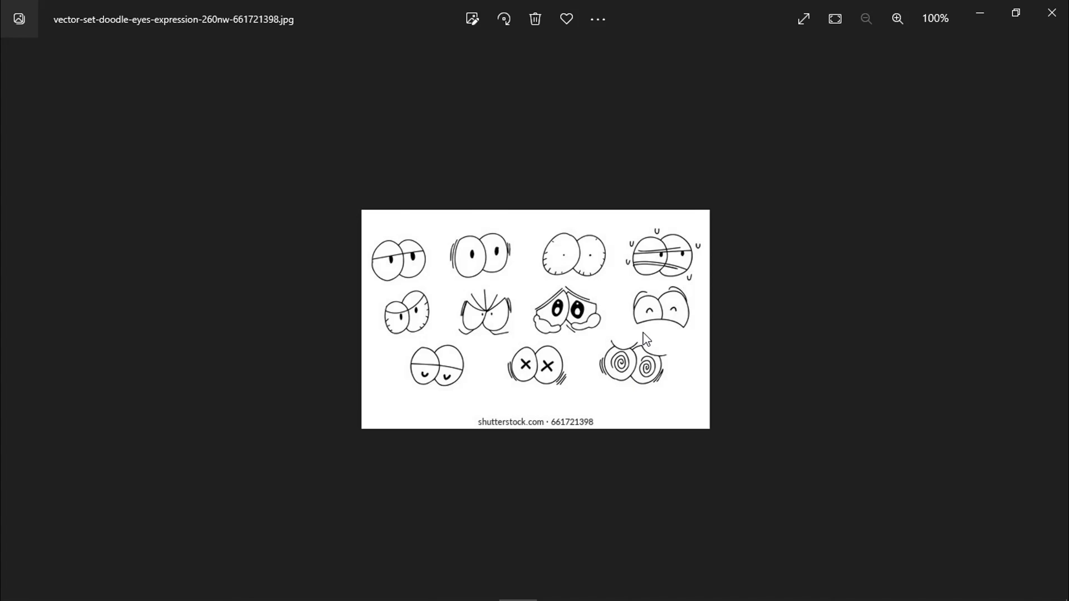
# In Windows Photos, advance from the doodle eyes sheet to corona.jpg, then boom.jpg.
pyautogui.press('Left')
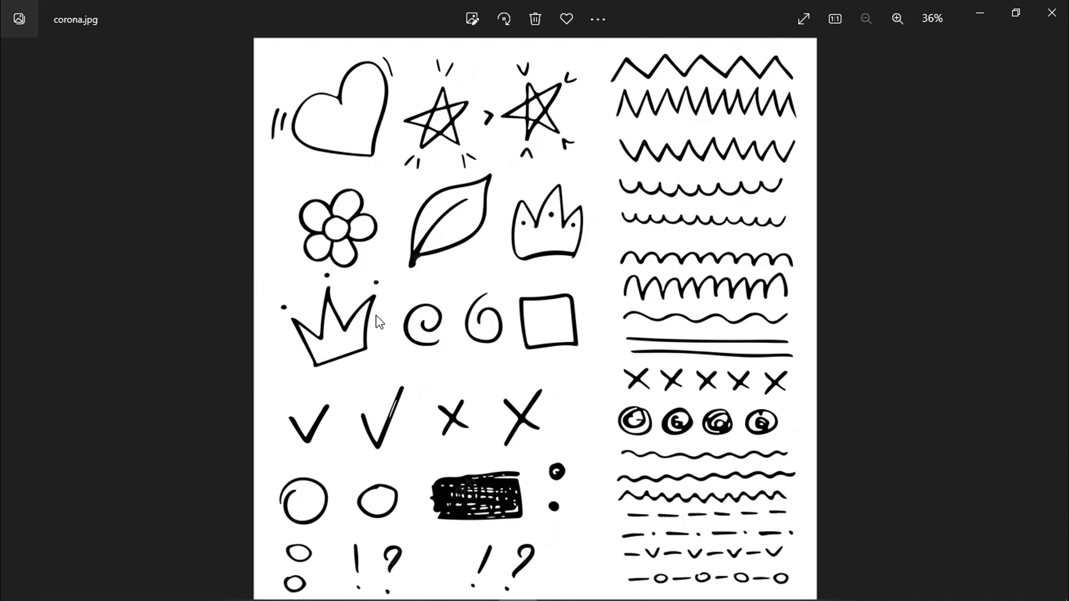
pyautogui.press('Left')
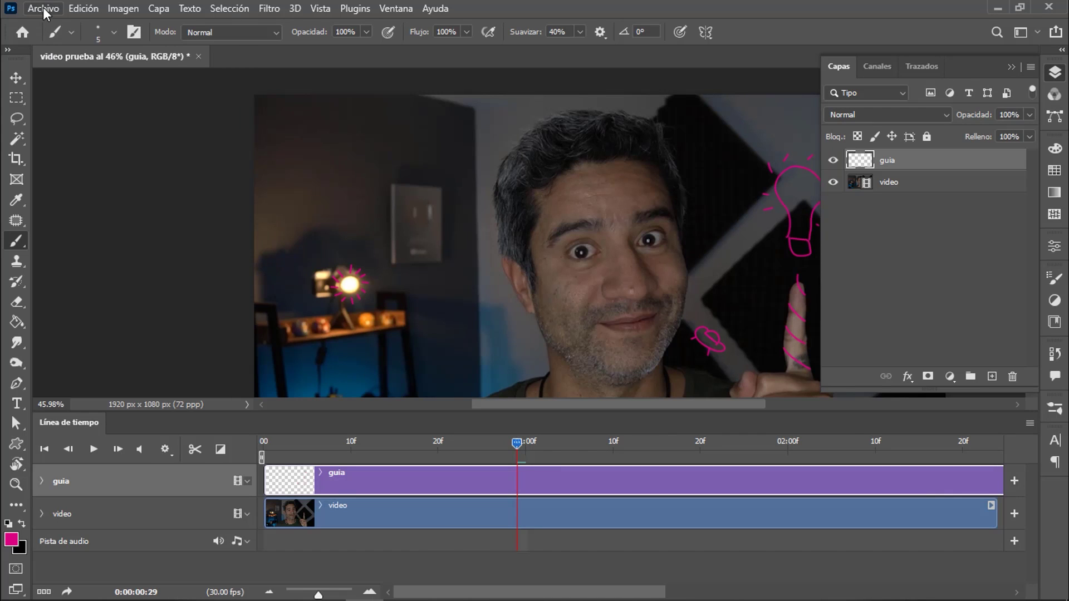
# Place the corona image from the doodle folder as an embedded layer.
pyautogui.click(44, 8)
pyautogui.click(111, 319)
pyautogui.click(130, 45)
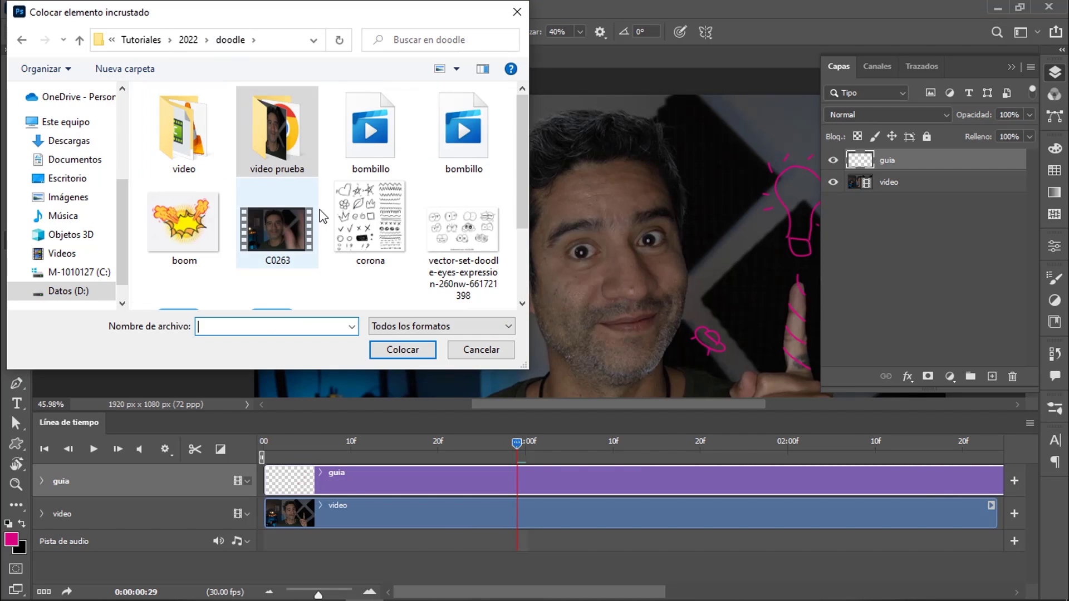
pyautogui.doubleClick(365, 234)
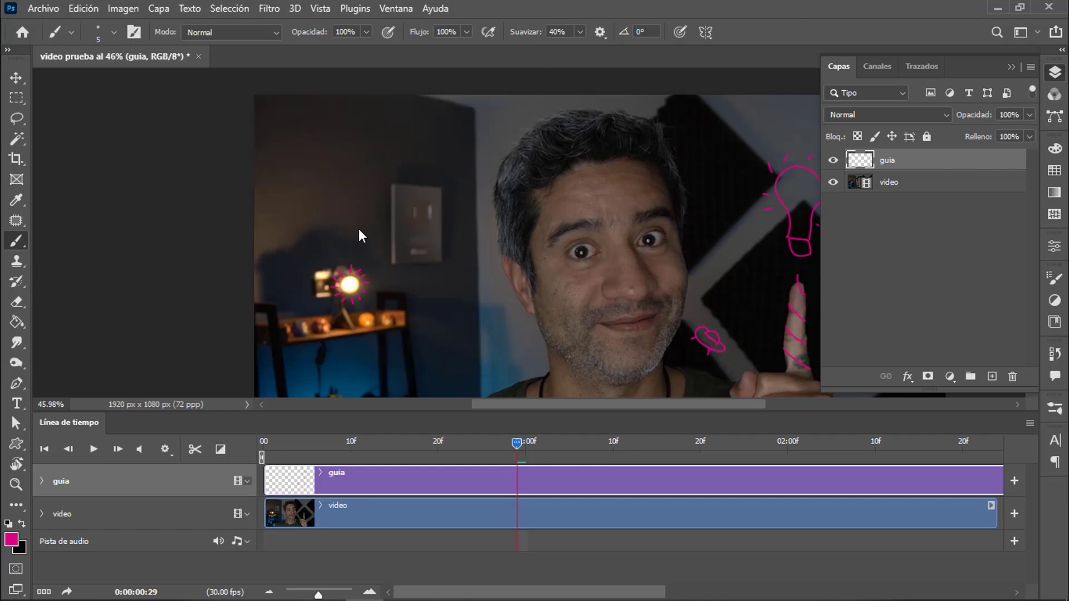
pyautogui.press('Return')
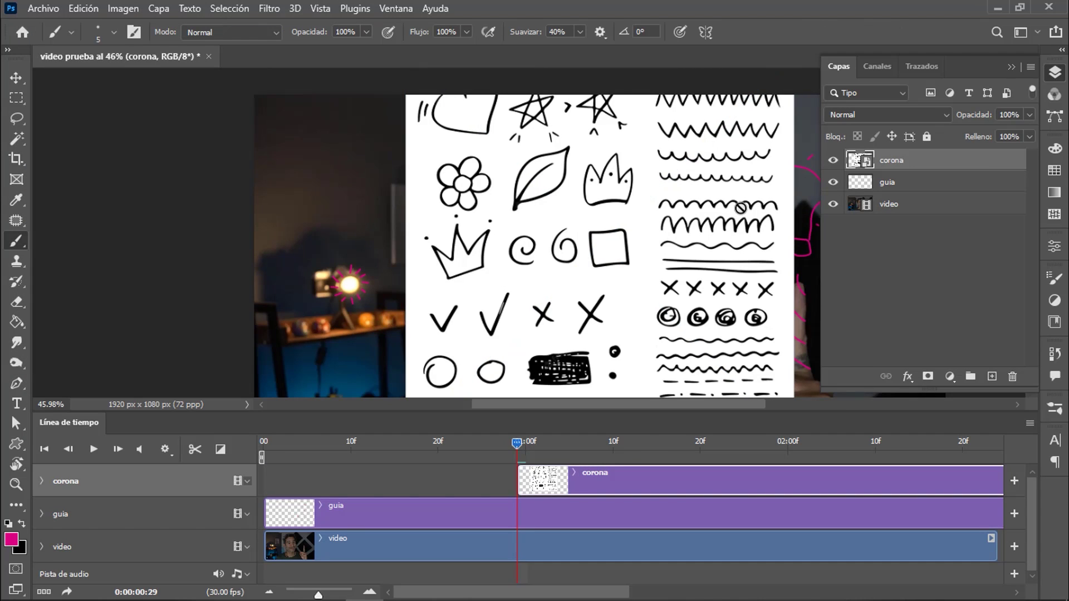
# Set the corona layer to Multiply, then rotate and enlarge it over the video.
pyautogui.click(859, 115)
pyautogui.click(843, 175)
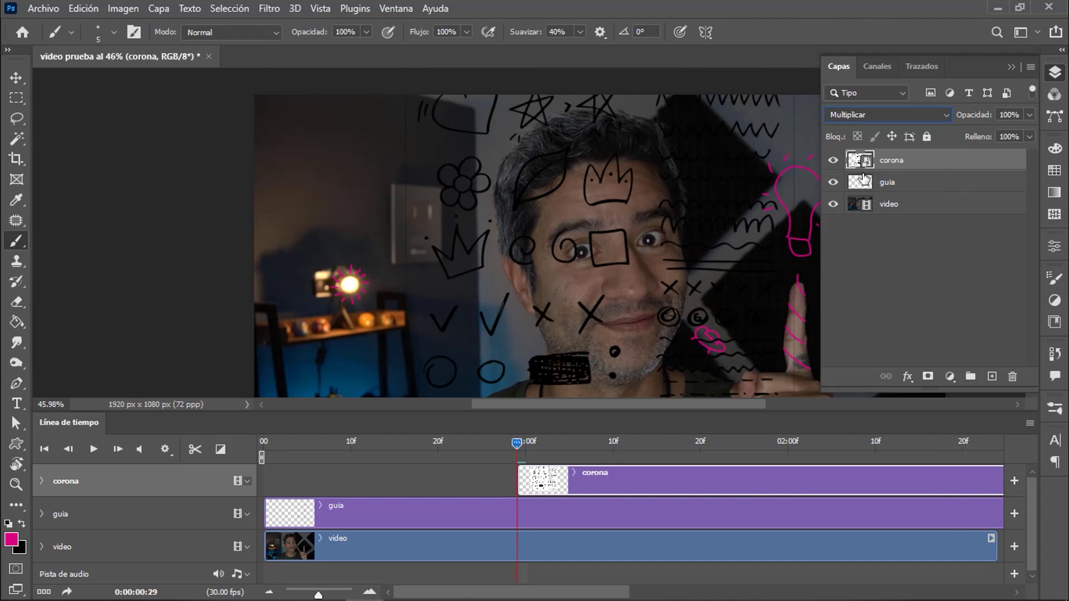
pyautogui.hotkey('ctrl', 't')
pyautogui.moveTo(709, 238); pyautogui.dragTo(466, 219)
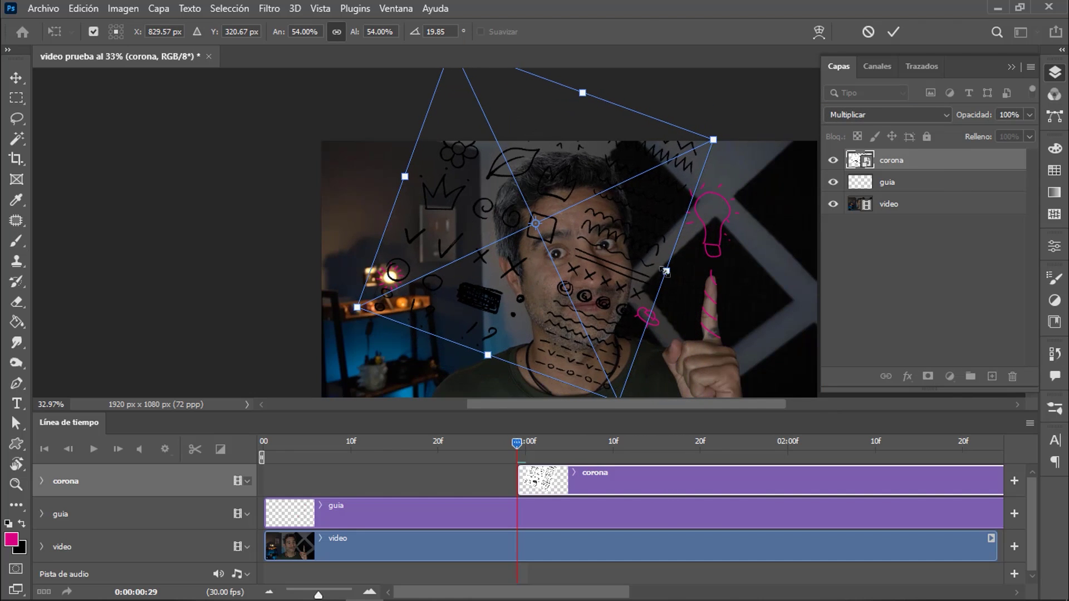
pyautogui.moveTo(667, 270); pyautogui.dragTo(690, 278)
pyautogui.moveTo(613, 269); pyautogui.dragTo(616, 271)
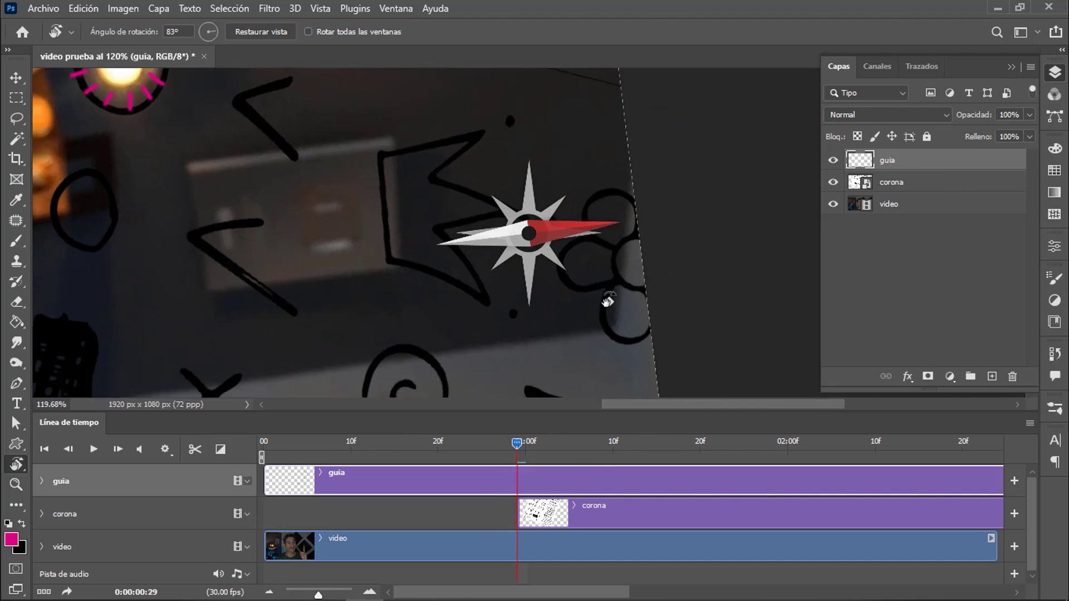
# Set the brush size to 7.
pyautogui.rightClick(487, 256)
pyautogui.click(626, 272)
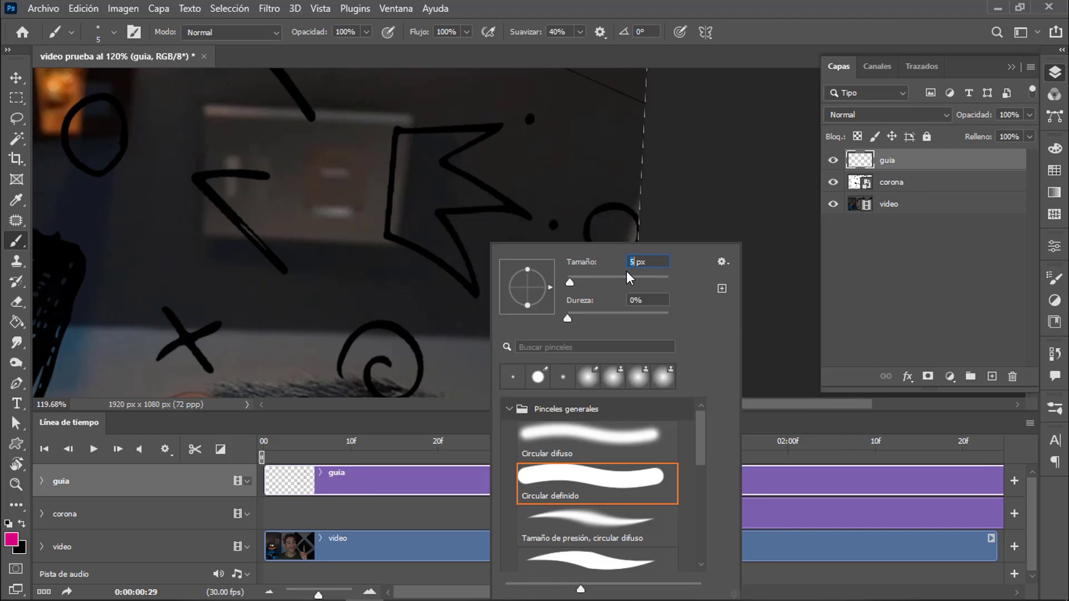
pyautogui.write('7')
pyautogui.press('Return')
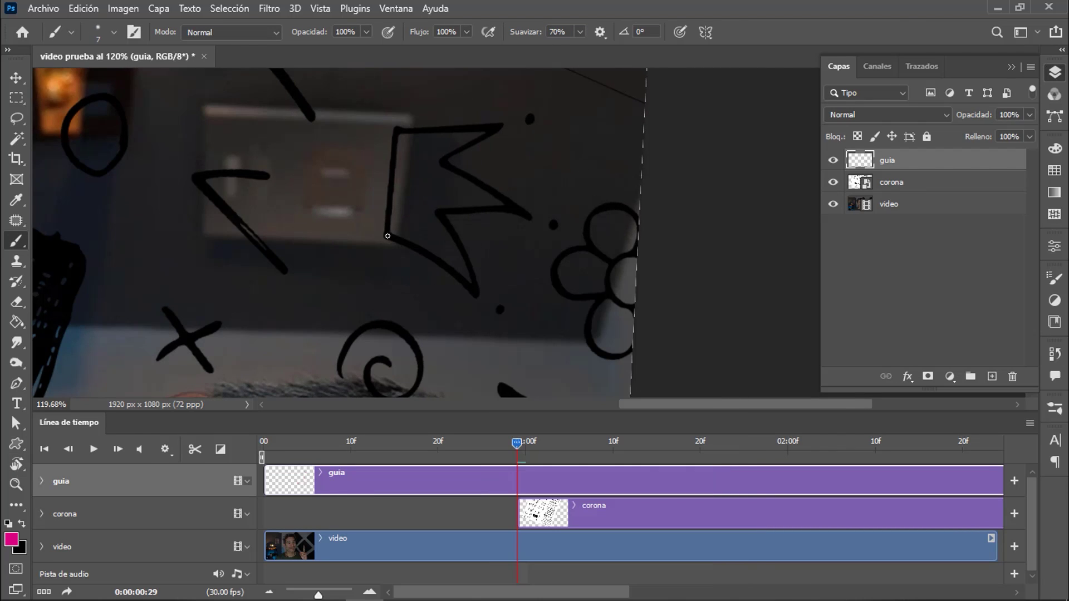
# Trace the crown's zigzag, tip, top and left edges in magenta on guia, then zoom out.
pyautogui.moveTo(388, 236); pyautogui.dragTo(527, 215)
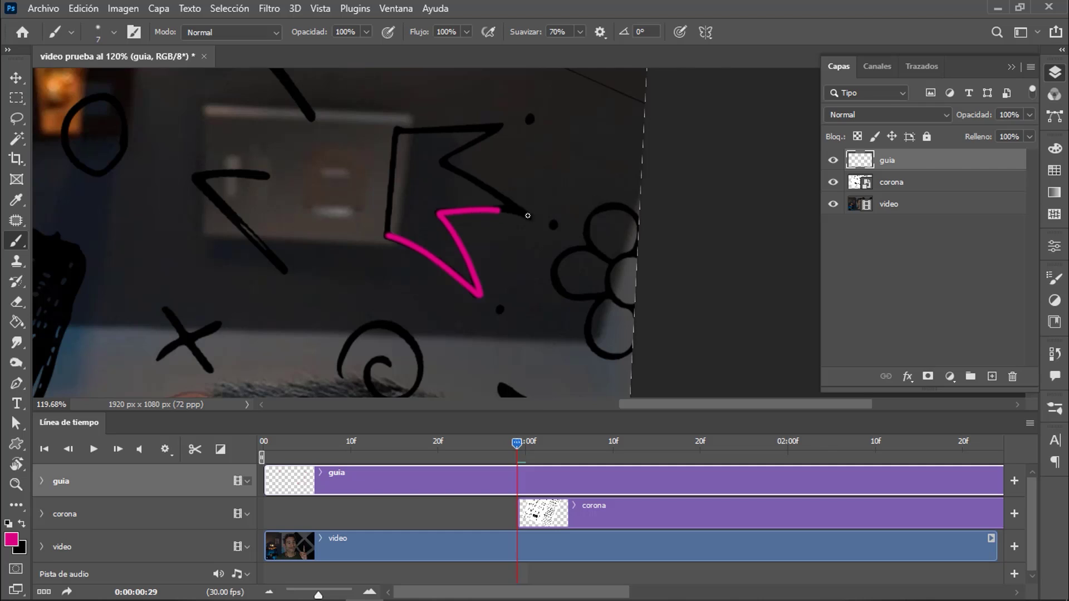
pyautogui.moveTo(528, 216); pyautogui.dragTo(501, 123)
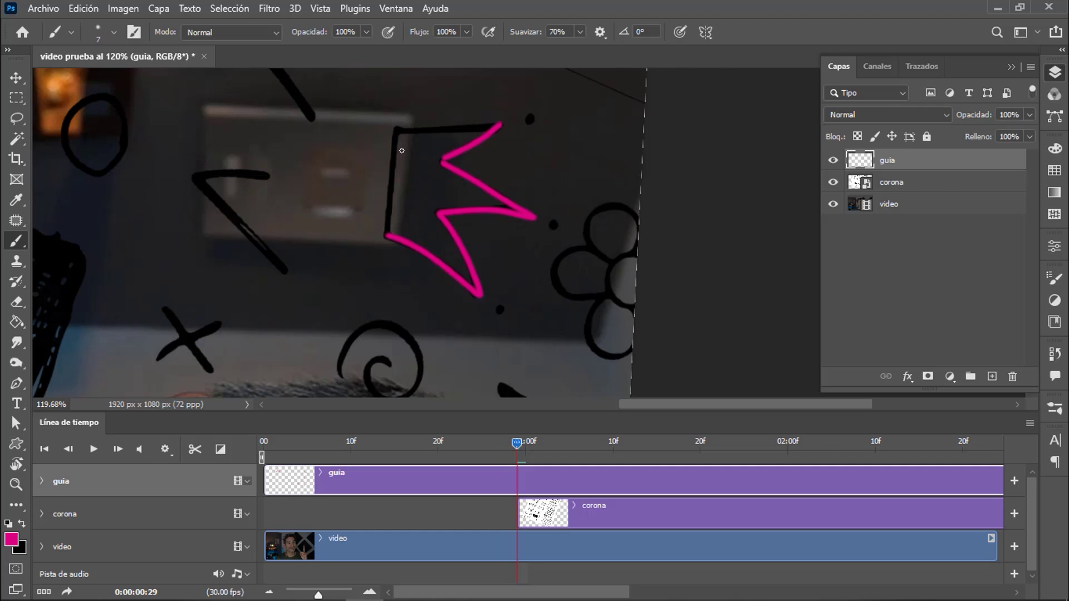
pyautogui.moveTo(396, 129); pyautogui.dragTo(501, 124)
pyautogui.moveTo(396, 131); pyautogui.dragTo(384, 251)
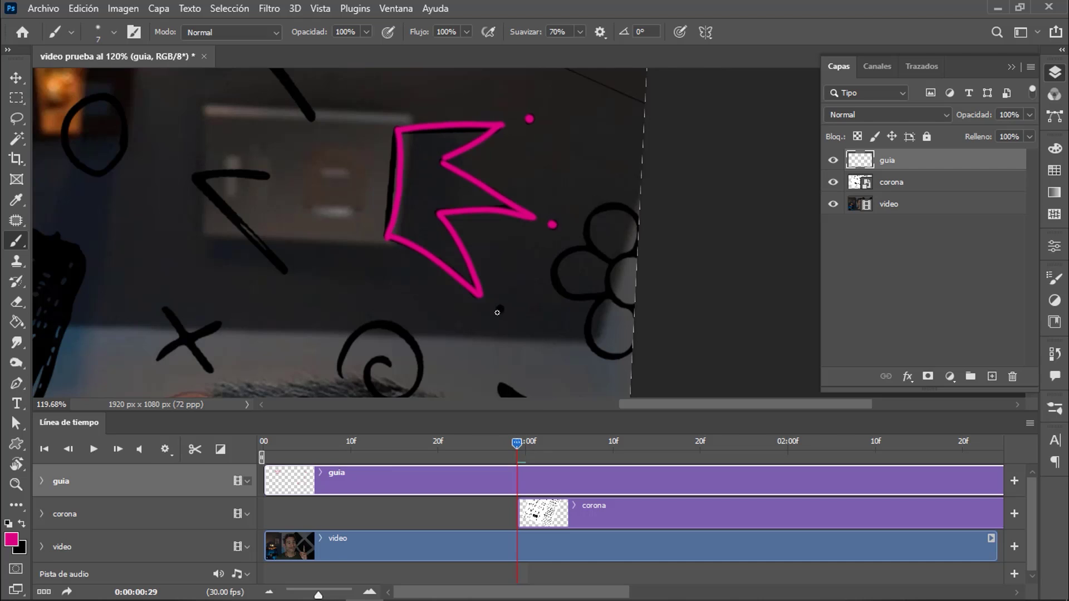
pyautogui.press('r')
pyautogui.scroll(-2, 562, 256)
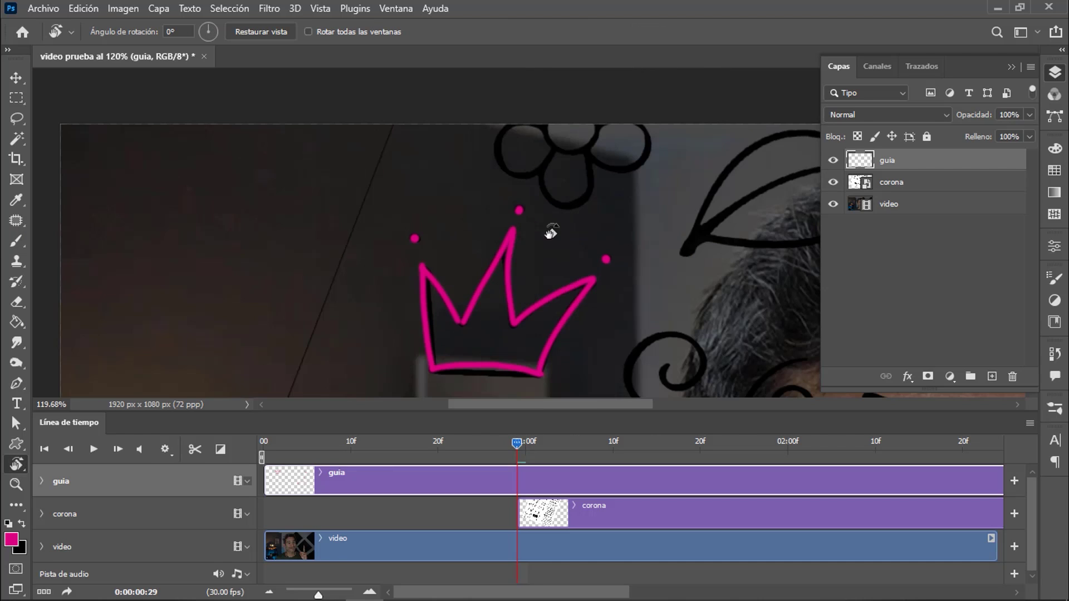
pyautogui.scroll(-5, 668, 206)
# Hide corona, place the doodle eyes sheet, and scale and tilt it over the face.
pyautogui.click(891, 182)
pyautogui.click(44, 8)
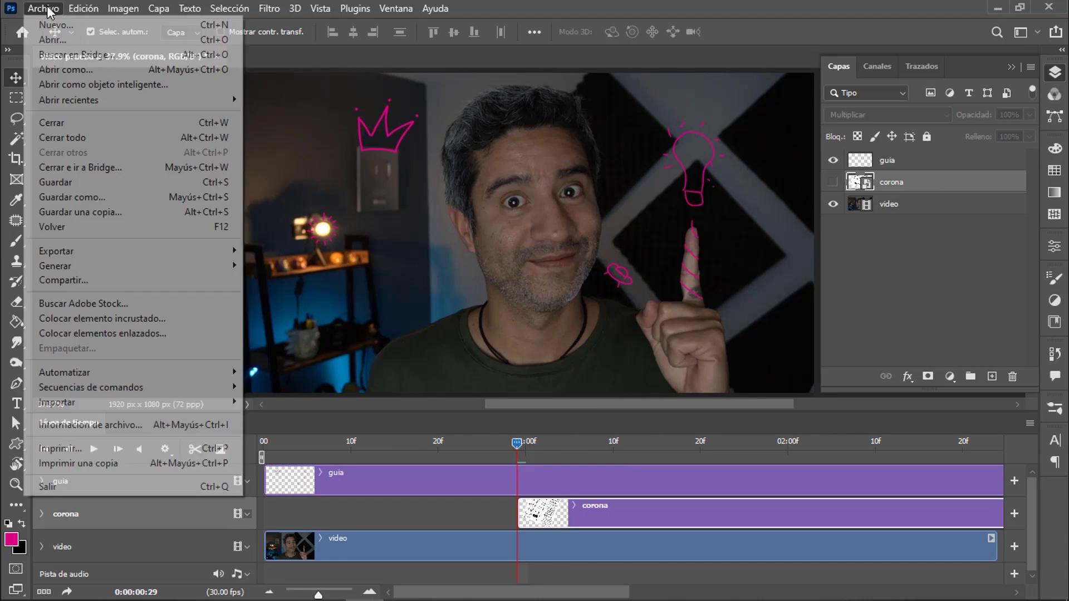
pyautogui.click(83, 351)
pyautogui.click(468, 245)
pyautogui.click(403, 349)
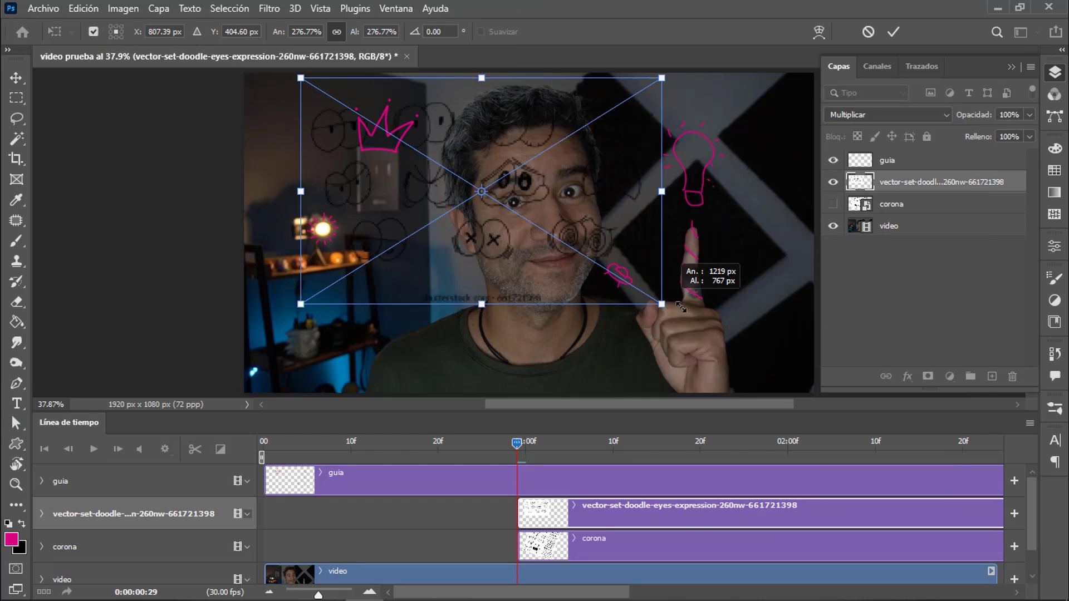
pyautogui.moveTo(662, 335); pyautogui.dragTo(657, 245)
pyautogui.moveTo(532, 248); pyautogui.dragTo(612, 145)
pyautogui.scroll(3, 557, 233)
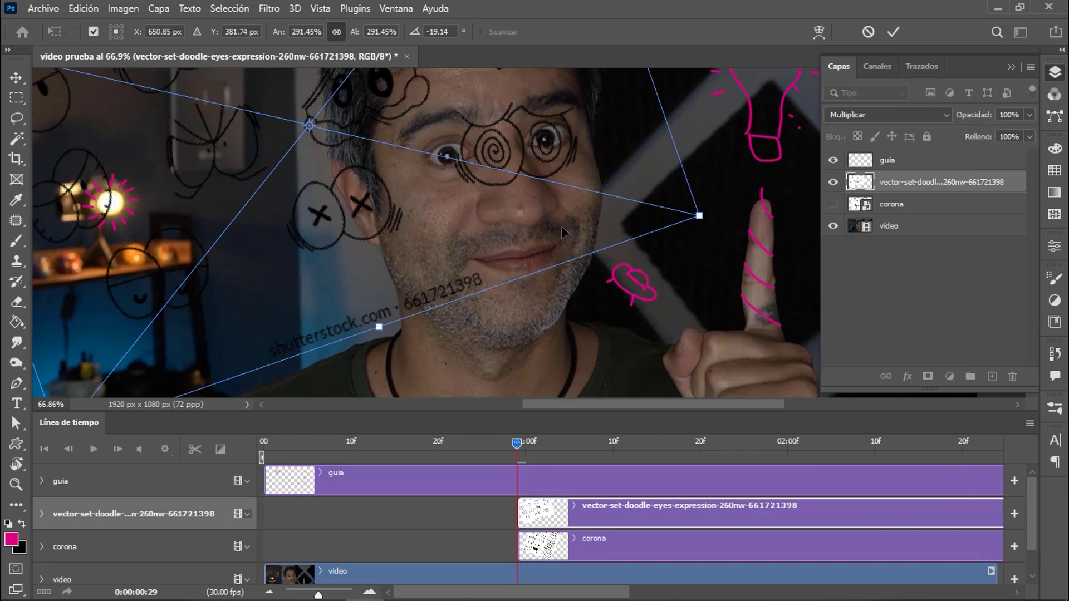
pyautogui.moveTo(700, 215); pyautogui.dragTo(561, 235)
# On the guia layer, trace magenta circles and arcs around the left eye.
pyautogui.click(887, 159)
pyautogui.press('b')
pyautogui.scroll(5, 512, 251)
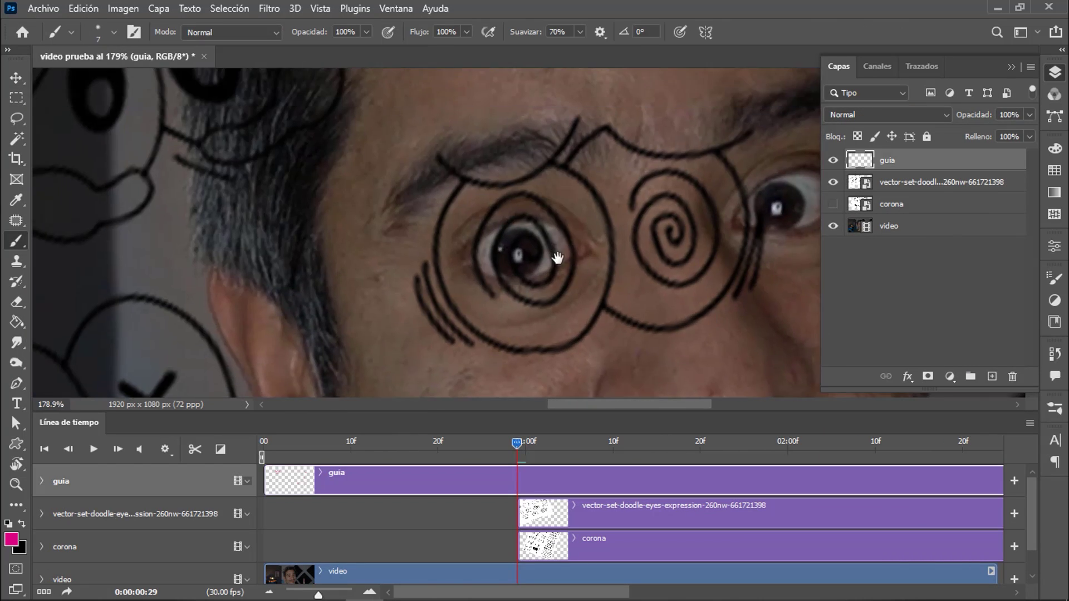
pyautogui.moveTo(548, 179)
pyautogui.mouseDown()
pyautogui.moveTo(601, 320)
pyautogui.moveTo(466, 196)
pyautogui.mouseUp()
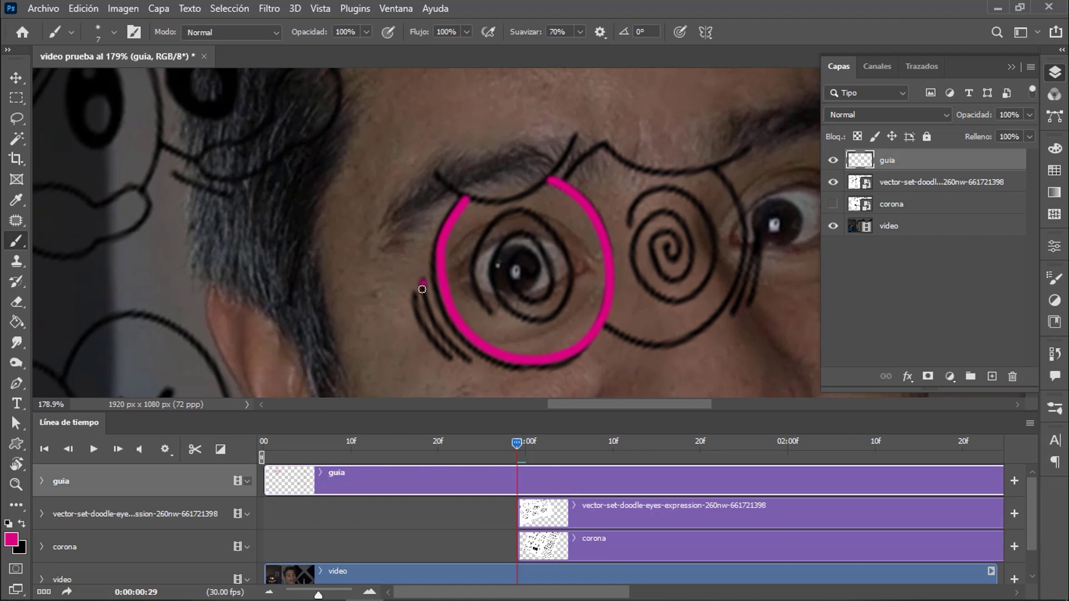
pyautogui.moveTo(425, 281); pyautogui.dragTo(470, 359)
pyautogui.moveTo(413, 296); pyautogui.dragTo(450, 361)
pyautogui.moveTo(516, 273)
pyautogui.mouseDown()
pyautogui.moveTo(537, 267)
pyautogui.moveTo(534, 289)
pyautogui.moveTo(554, 317)
pyautogui.moveTo(477, 298)
pyautogui.mouseUp()
# Shift the eyes sheet to the right eye, trace a magenta spiral there, and hide the sheet.
pyautogui.press('v')
pyautogui.moveTo(743, 300)
pyautogui.mouseDown()
pyautogui.moveTo(504, 287)
pyautogui.moveTo(596, 217)
pyautogui.mouseUp()
pyautogui.press('b')
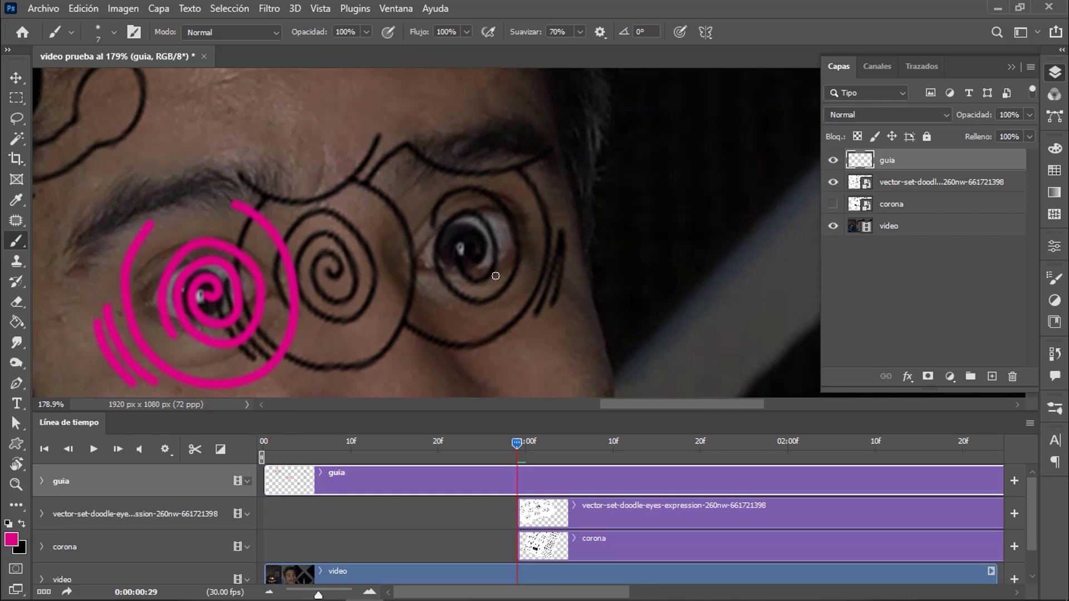
pyautogui.moveTo(515, 167); pyautogui.dragTo(423, 340)
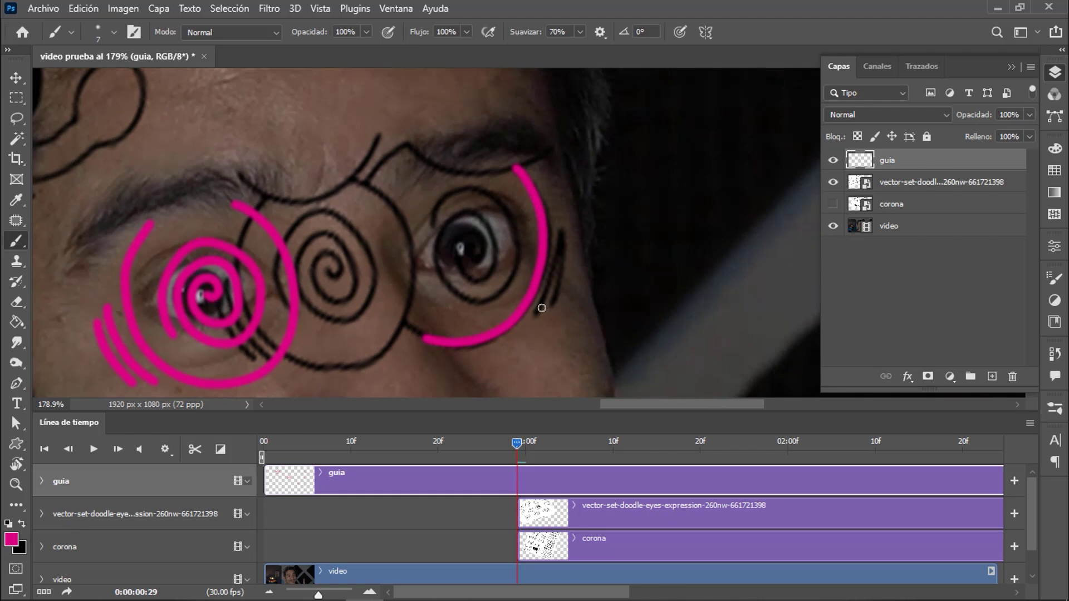
pyautogui.moveTo(534, 315); pyautogui.dragTo(557, 309)
pyautogui.click(469, 246)
pyautogui.moveTo(473, 257)
pyautogui.mouseDown()
pyautogui.moveTo(482, 205)
pyautogui.moveTo(453, 295)
pyautogui.moveTo(441, 198)
pyautogui.mouseUp()
pyautogui.scroll(-3, 517, 319)
pyautogui.click(832, 182)
# Place the boom image as an embedded layer and set its blend mode.
pyautogui.click(43, 9)
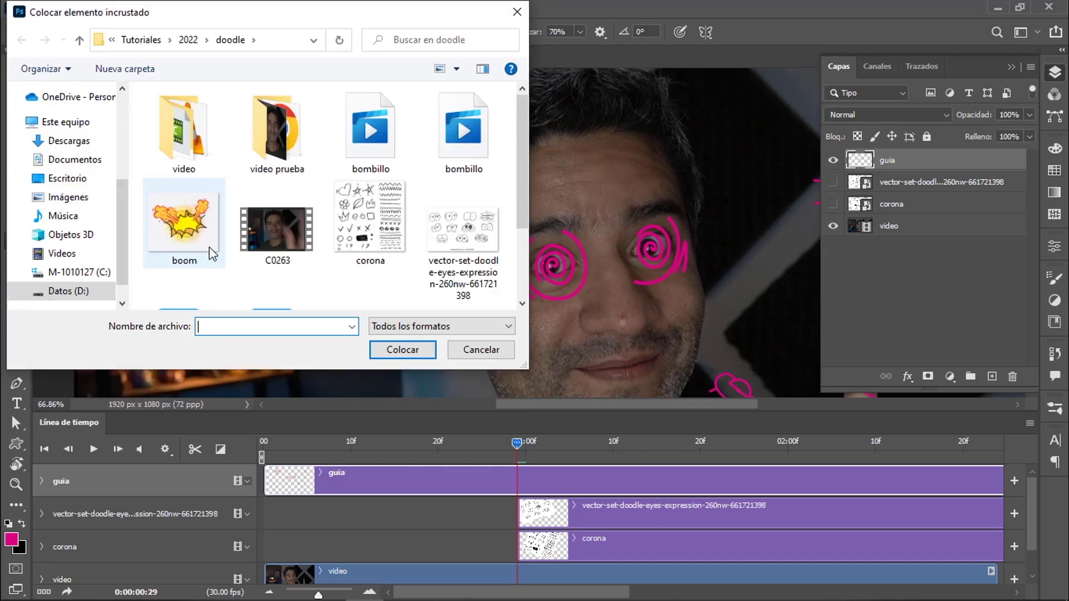
pyautogui.doubleClick(172, 223)
pyautogui.click(857, 172)
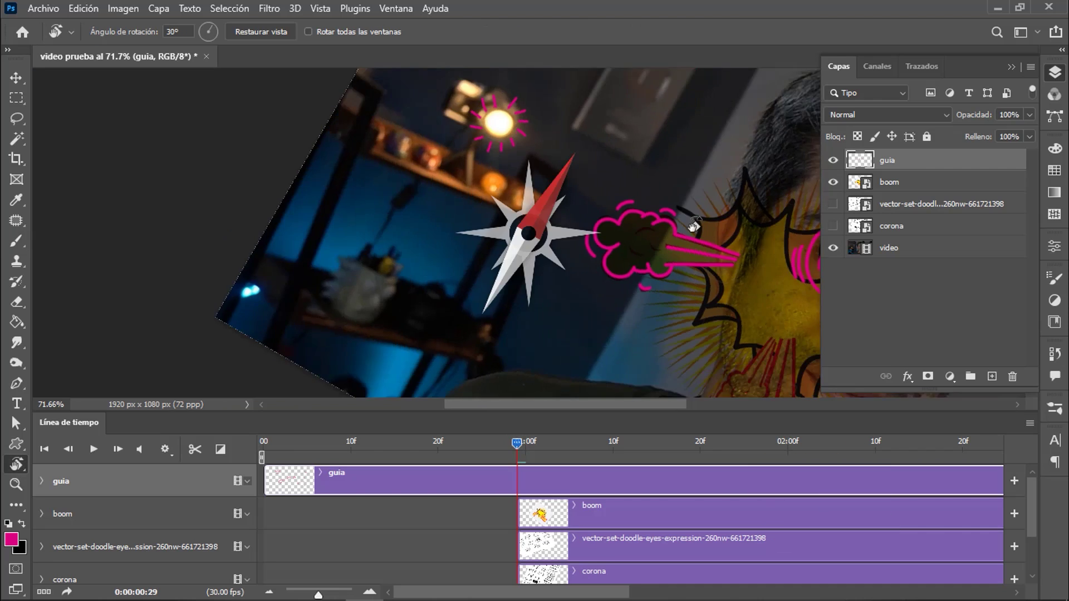
# Select the boom, doodle eyes and corona layers together and delete them.
pyautogui.press('v')
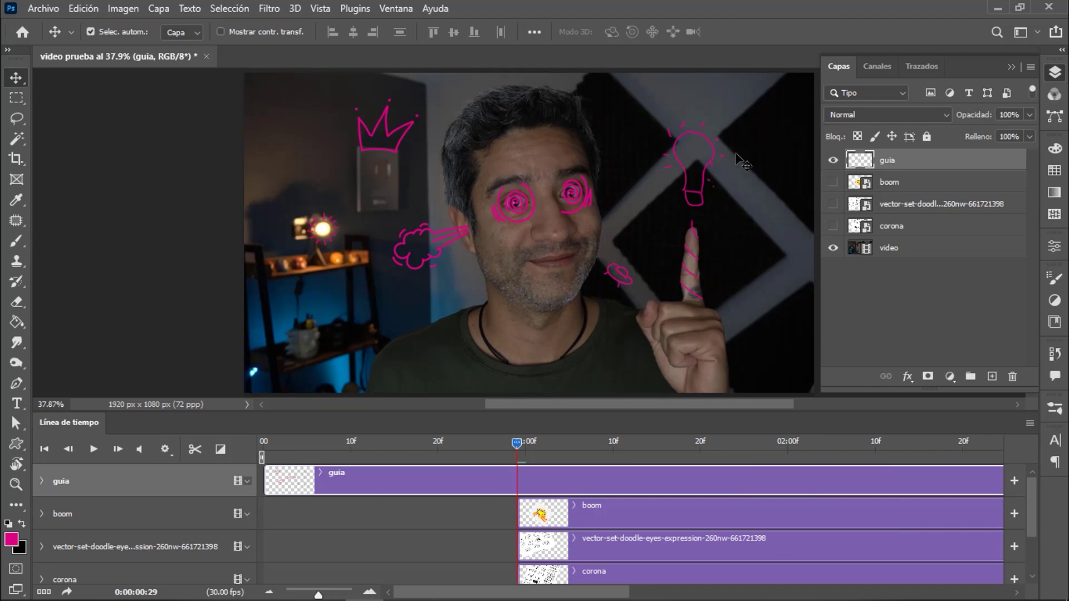
pyautogui.click(913, 186)
pyautogui.keyDown('shift'); pyautogui.click(914, 209); pyautogui.keyUp('shift')
pyautogui.keyDown('shift'); pyautogui.click(913, 230); pyautogui.keyUp('shift')
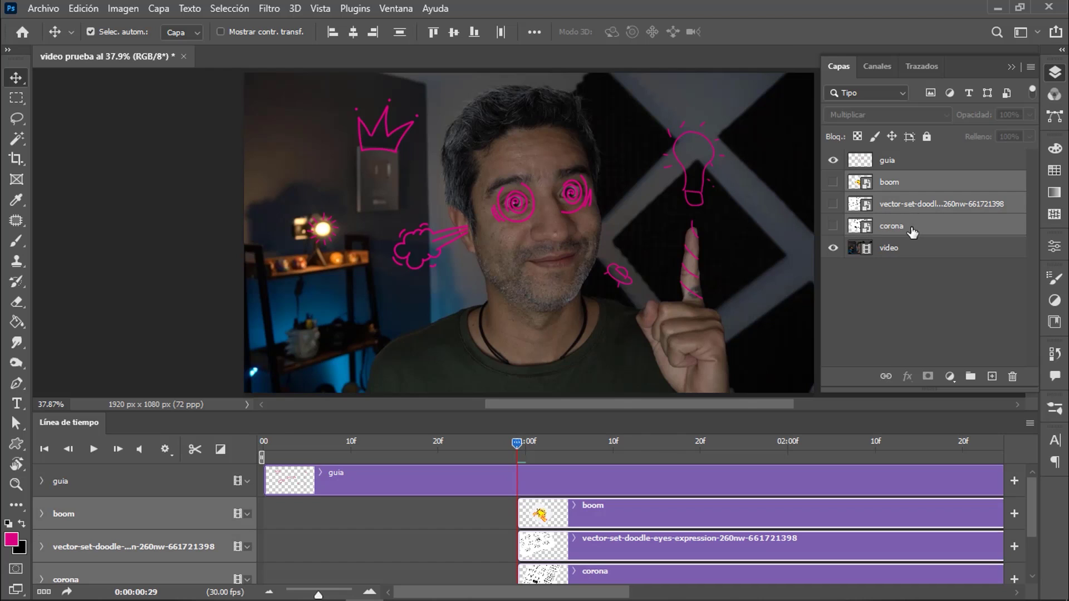
pyautogui.press('Delete')
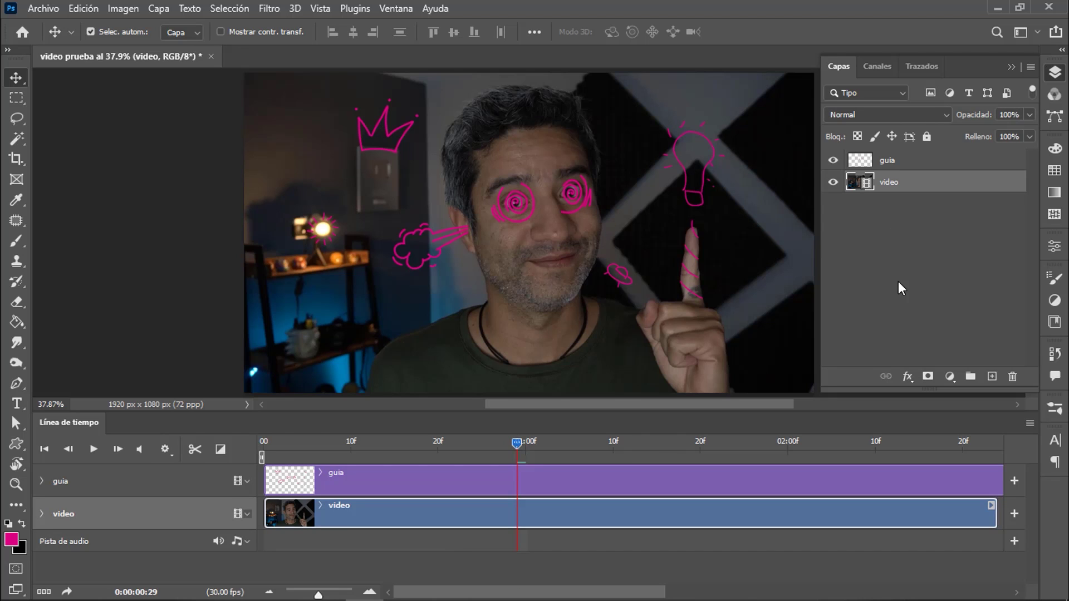
# Place the bombillo clip as an embedded layer and set its blend mode to Lighten (Aclarar).
pyautogui.click(43, 8)
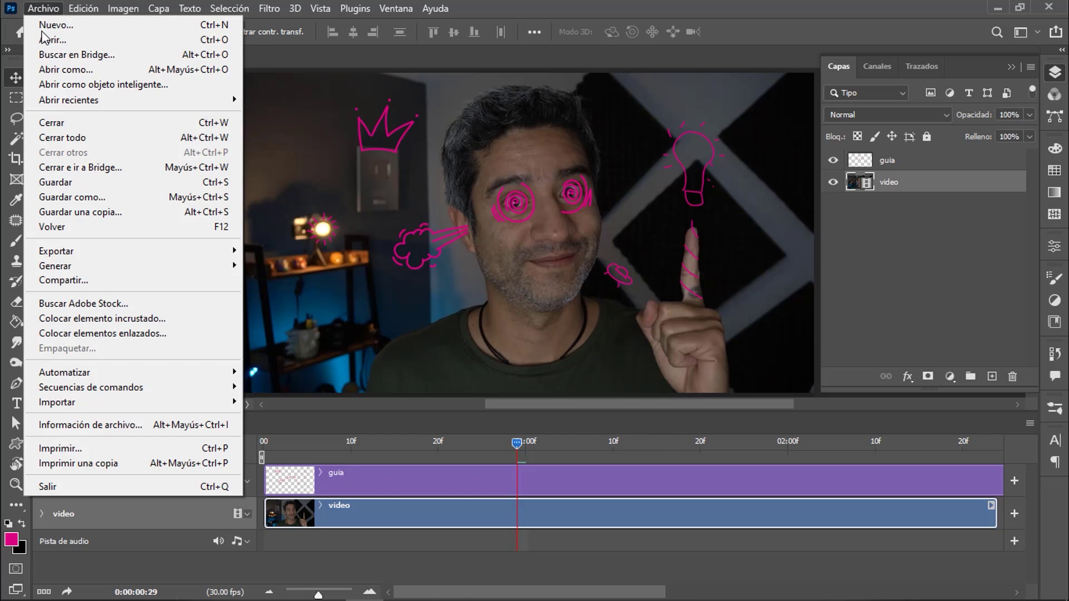
pyautogui.click(170, 317)
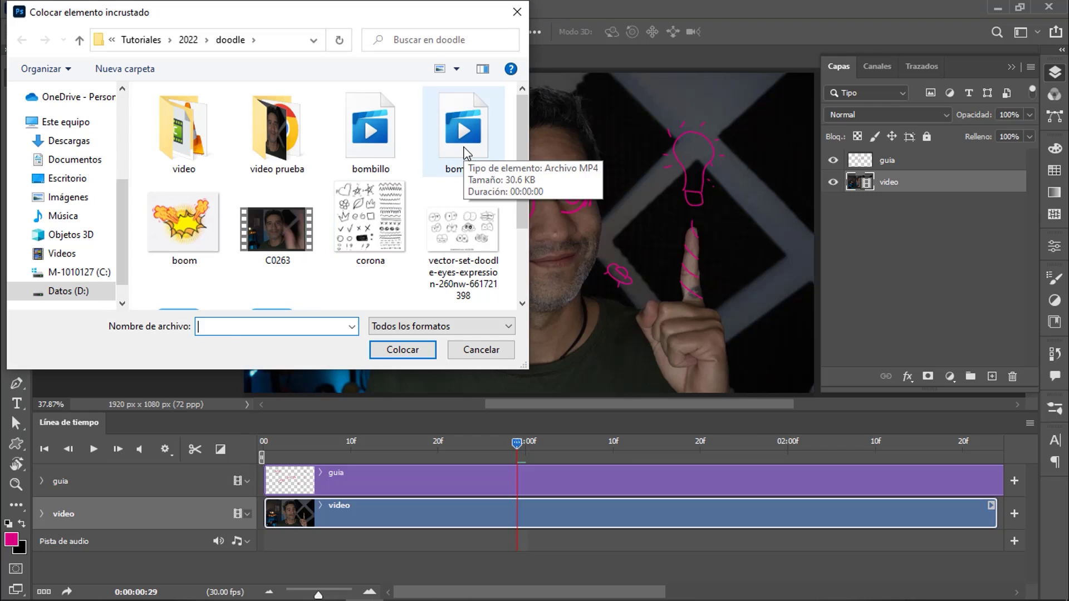
pyautogui.doubleClick(464, 134)
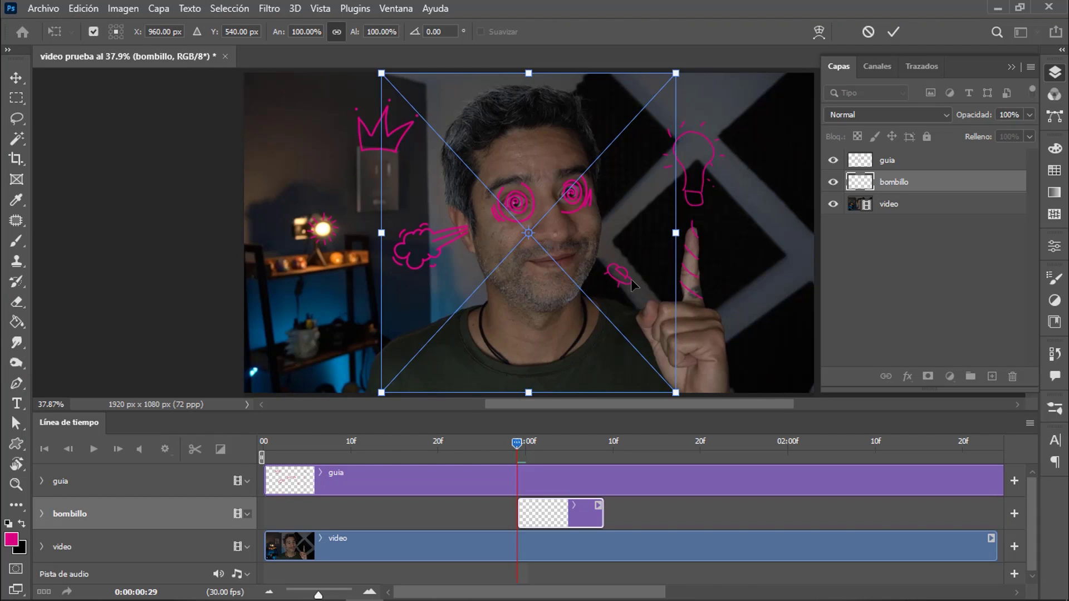
pyautogui.press('Return')
pyautogui.moveTo(526, 443); pyautogui.dragTo(544, 443)
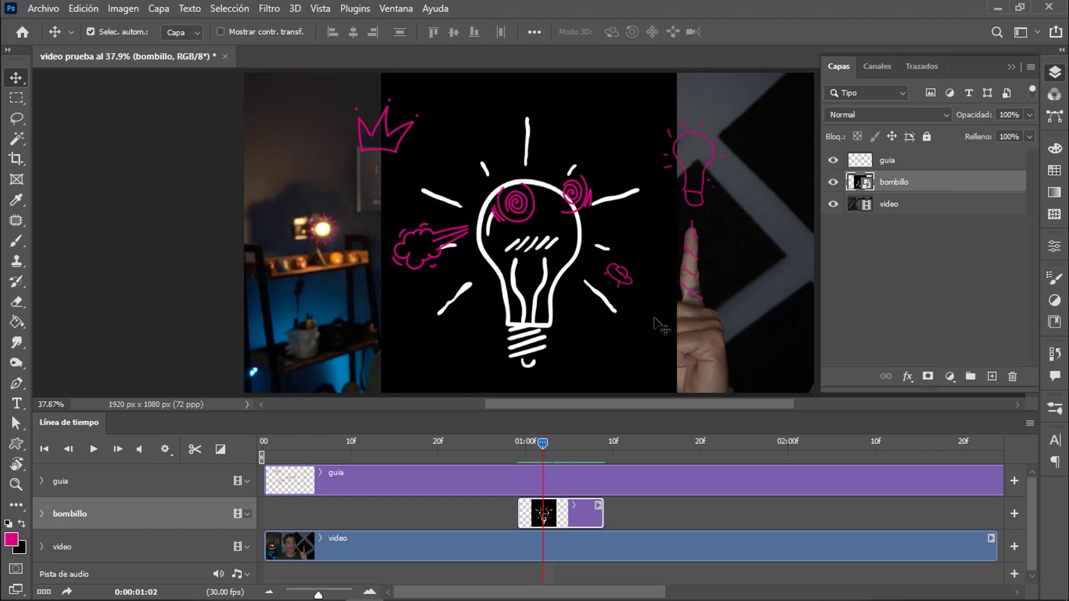
pyautogui.click(885, 118)
pyautogui.click(868, 239)
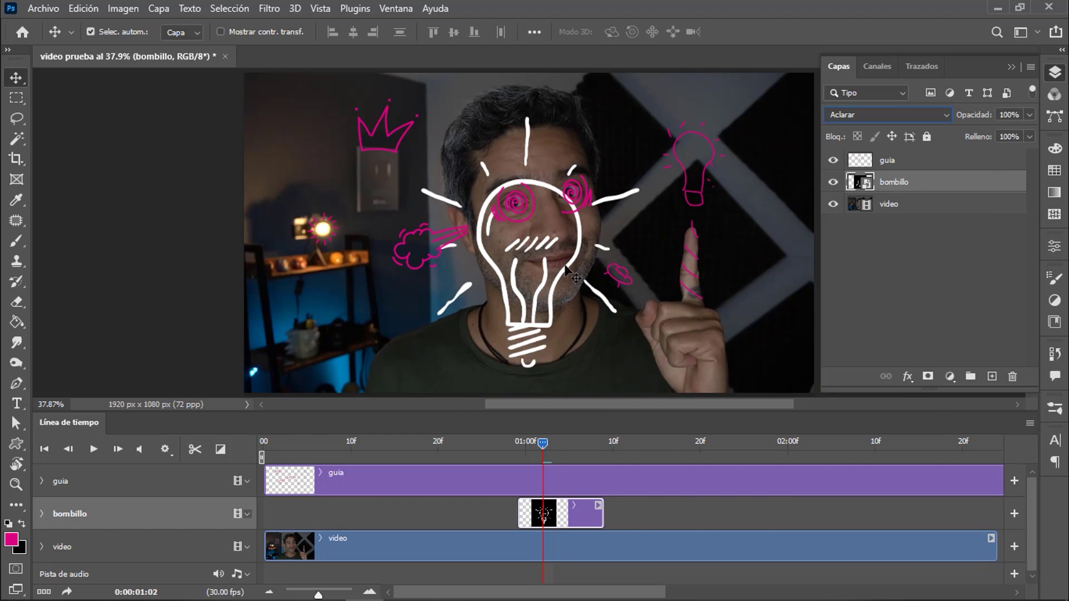
# Scale the bulb to about 45%, position it above the raised finger, and hide the guia sketch.
pyautogui.hotkey('ctrl', 't')
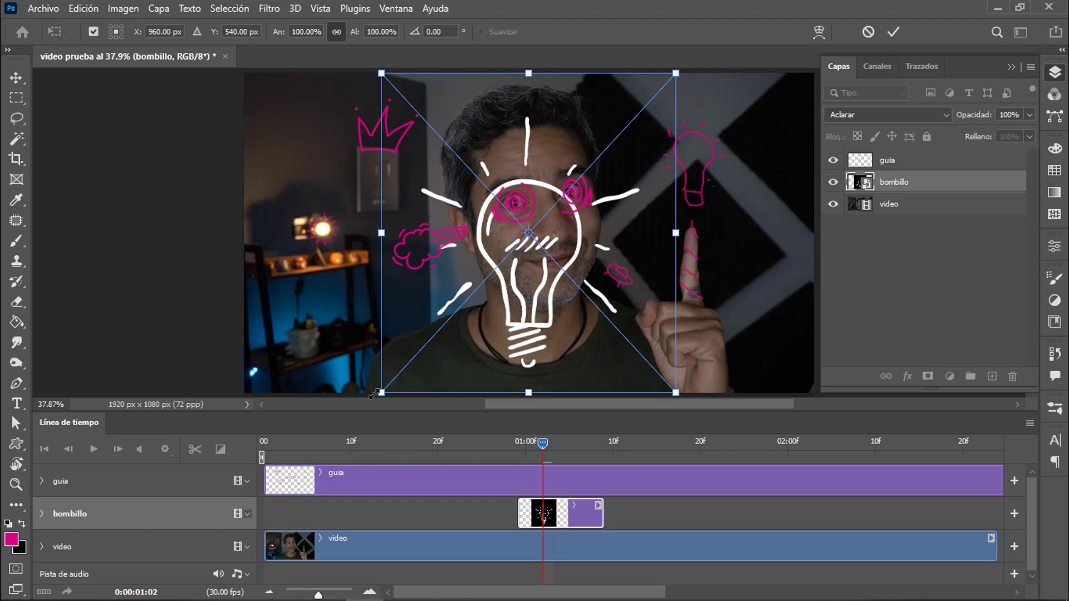
pyautogui.moveTo(382, 393); pyautogui.dragTo(508, 238)
pyautogui.moveTo(637, 167); pyautogui.dragTo(711, 162)
pyautogui.moveTo(762, 237); pyautogui.dragTo(752, 223)
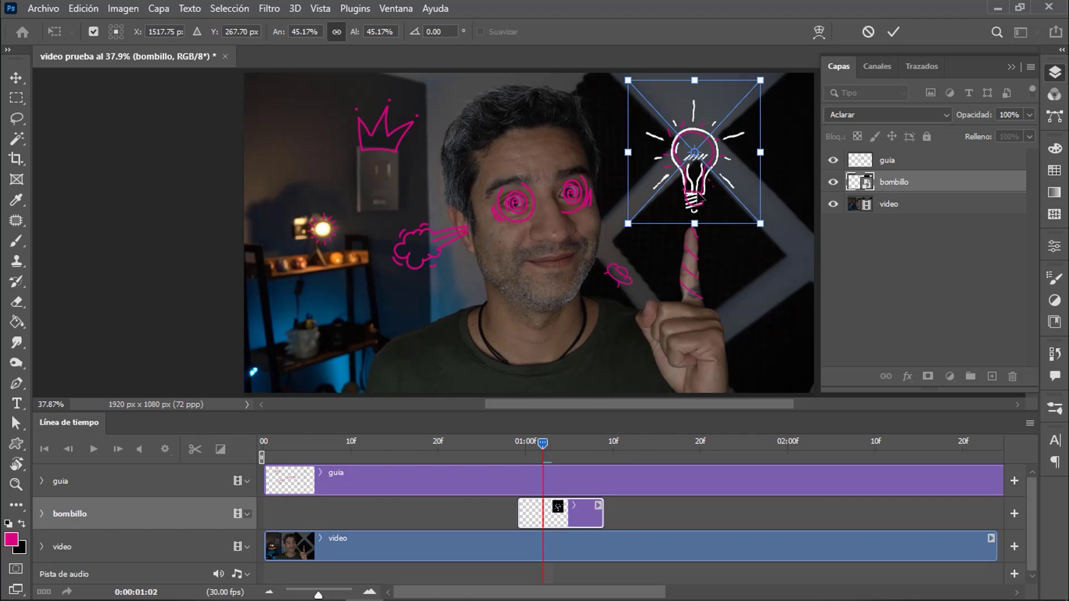
pyautogui.press('Return')
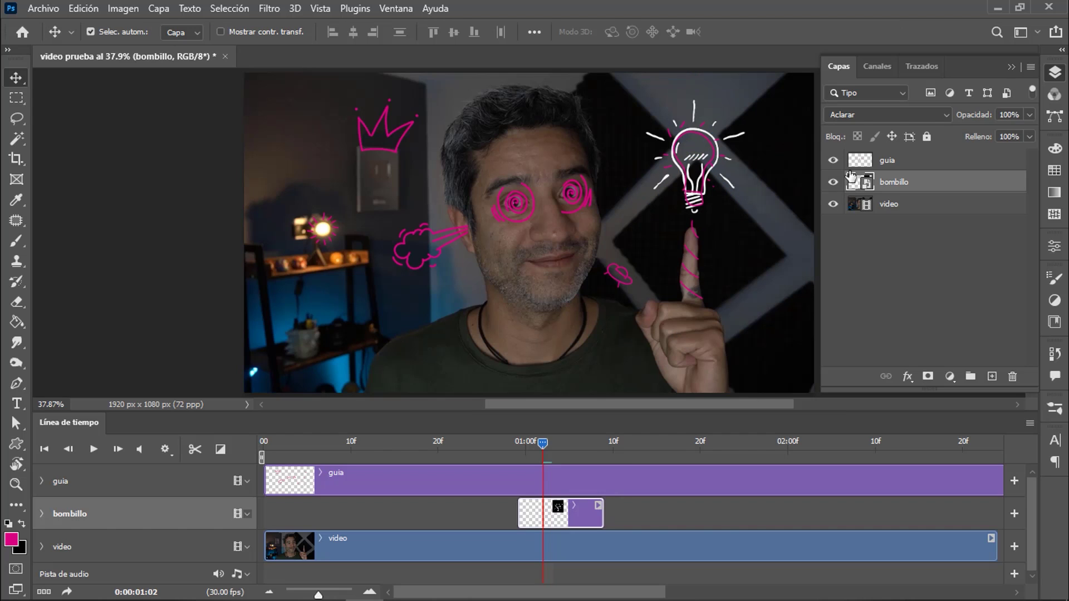
pyautogui.click(833, 160)
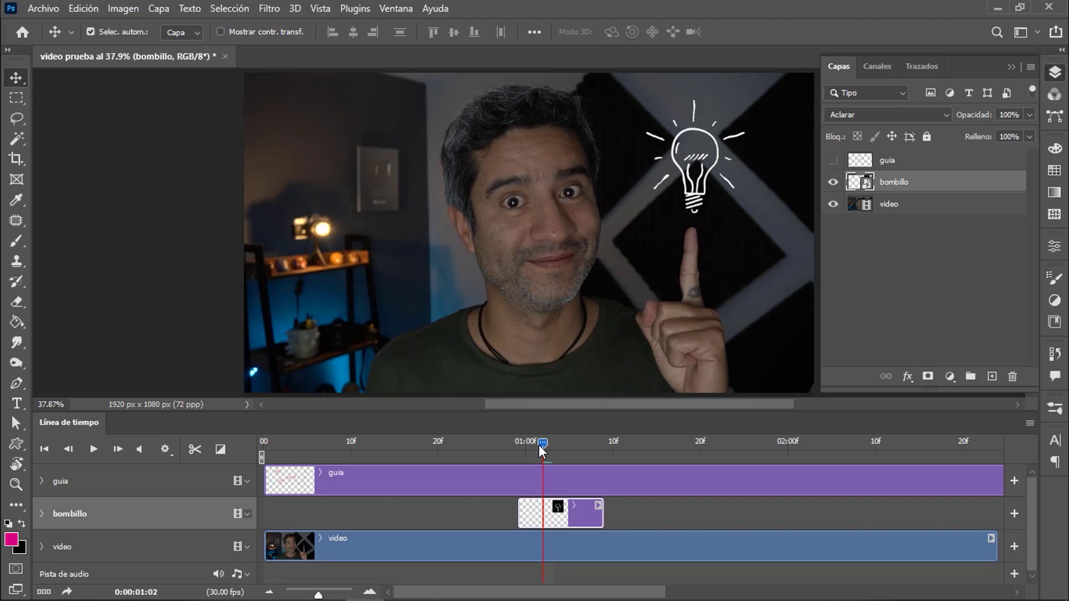
# Preview the bulb animation, show the guia sketch, zoom on the UFO, and return to frame 0.
pyautogui.moveTo(539, 445)
pyautogui.mouseDown()
pyautogui.moveTo(619, 447)
pyautogui.moveTo(488, 448)
pyautogui.moveTo(569, 450)
pyautogui.moveTo(528, 454)
pyautogui.moveTo(555, 466)
pyautogui.moveTo(586, 460)
pyautogui.moveTo(510, 463)
pyautogui.moveTo(530, 463)
pyautogui.mouseUp()
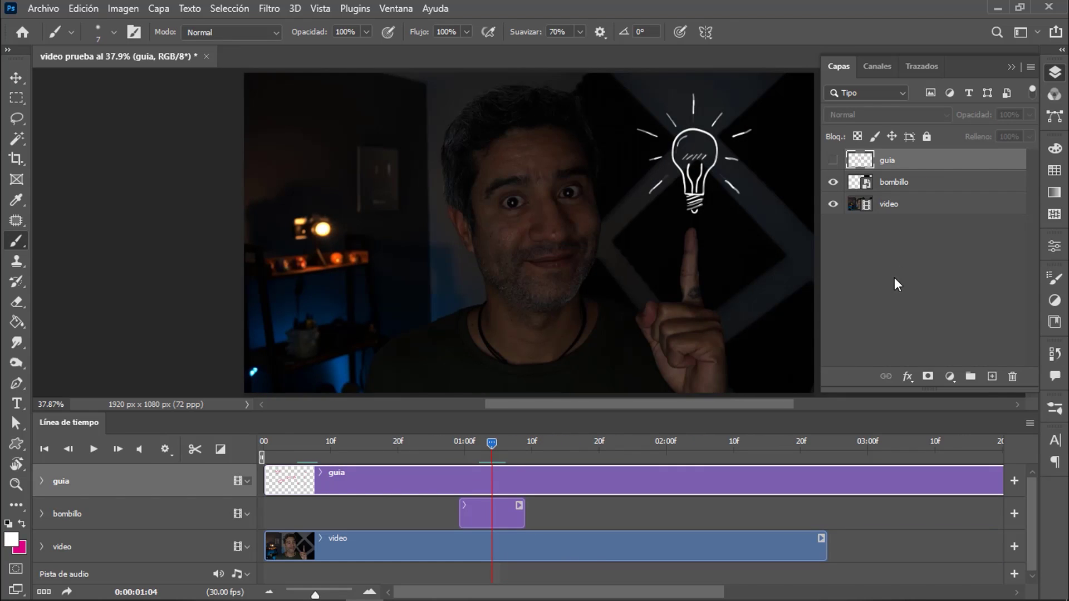
pyautogui.click(833, 161)
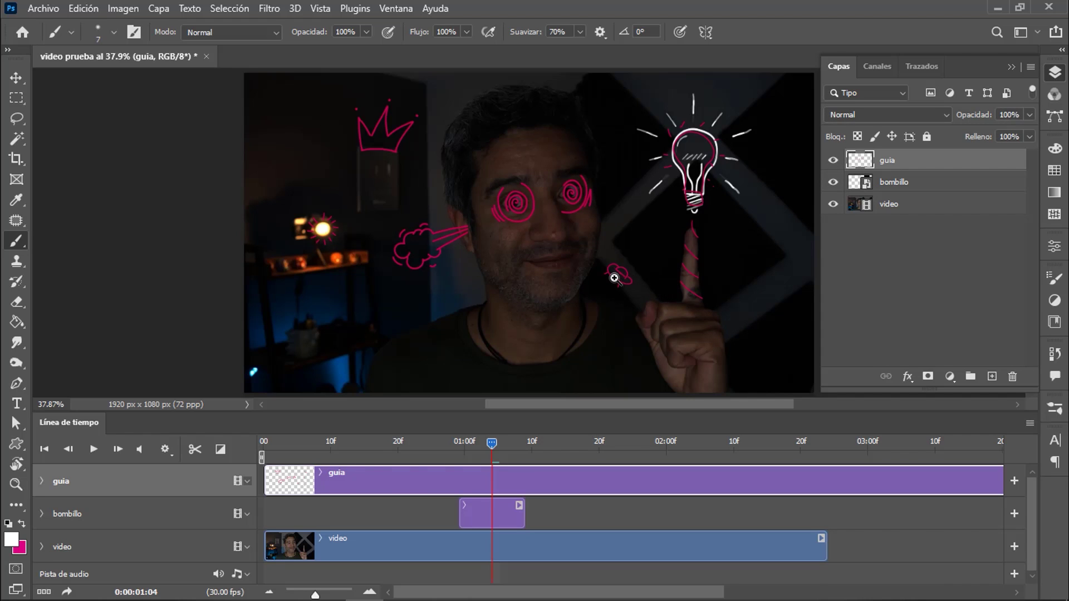
pyautogui.moveTo(615, 277)
pyautogui.mouseDown()
pyautogui.moveTo(661, 281)
pyautogui.moveTo(655, 289)
pyautogui.mouseUp()
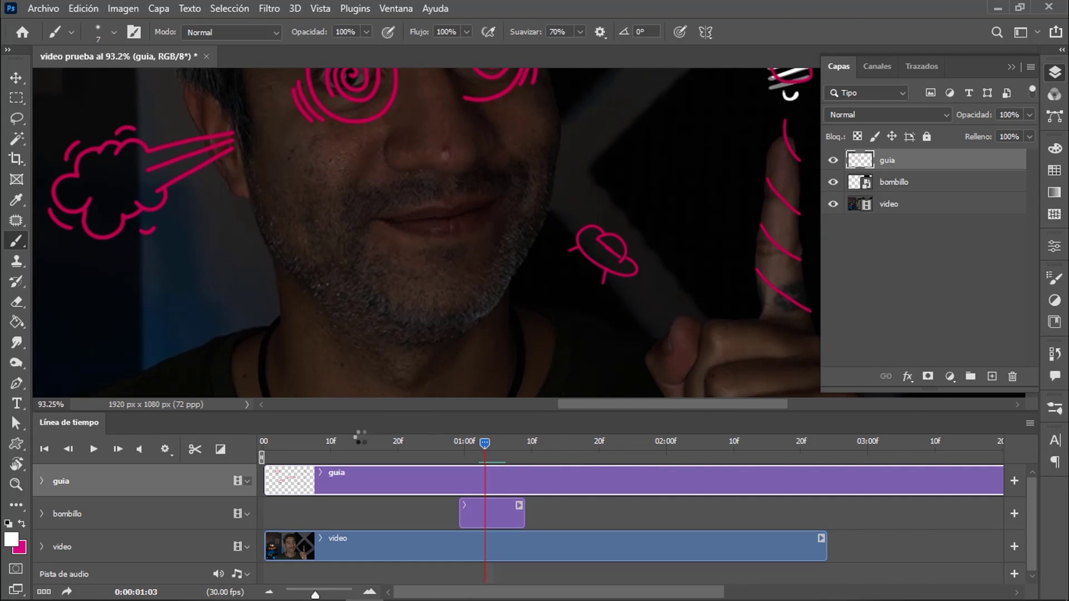
pyautogui.click(261, 445)
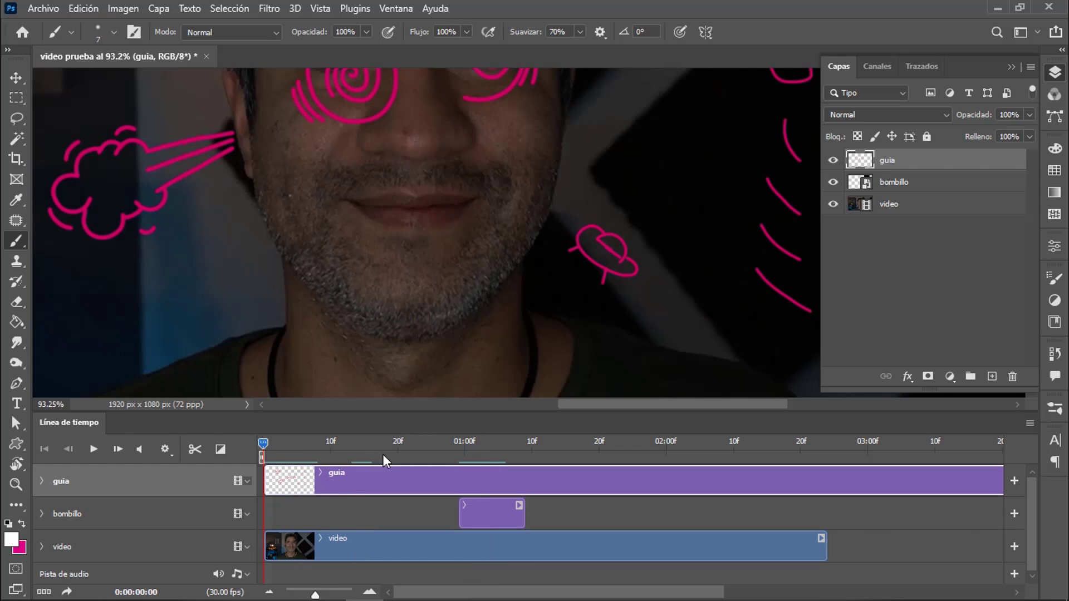
pyautogui.click(1027, 422)
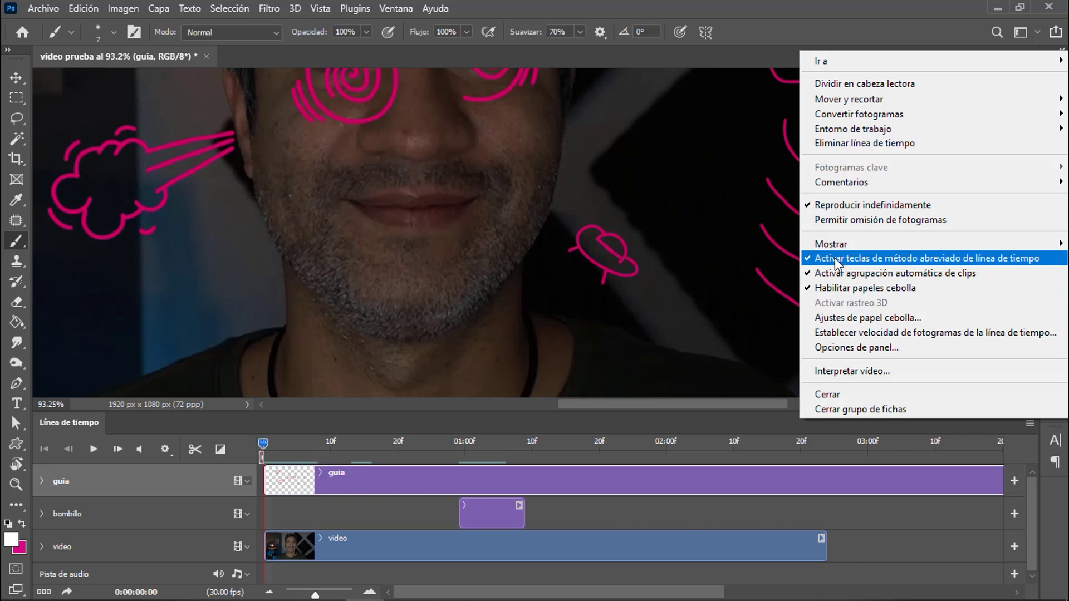
pyautogui.click(295, 450)
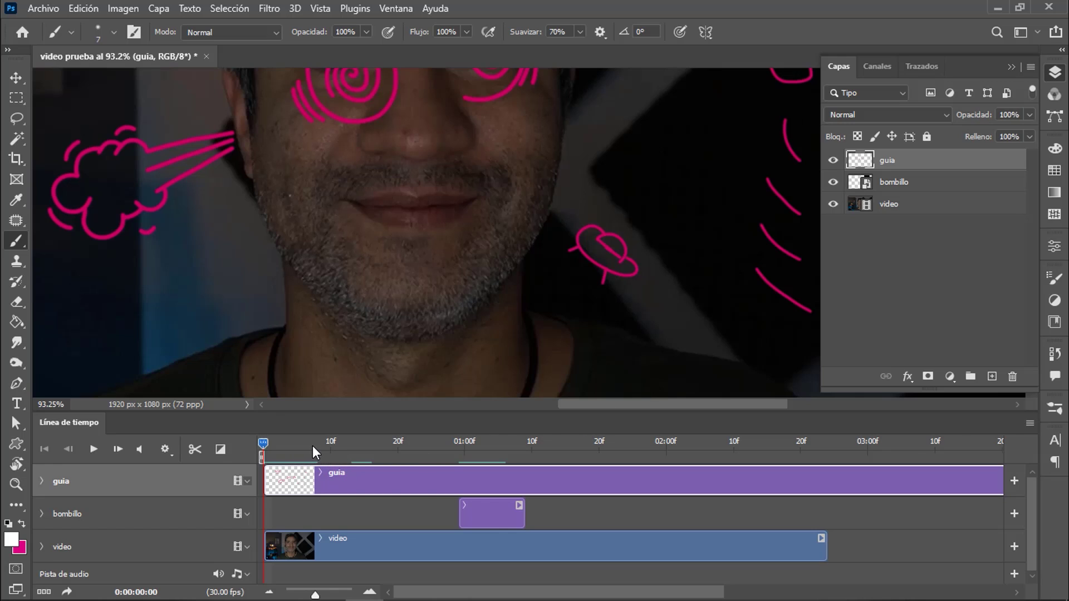
pyautogui.press('Right')
pyautogui.press('Right')
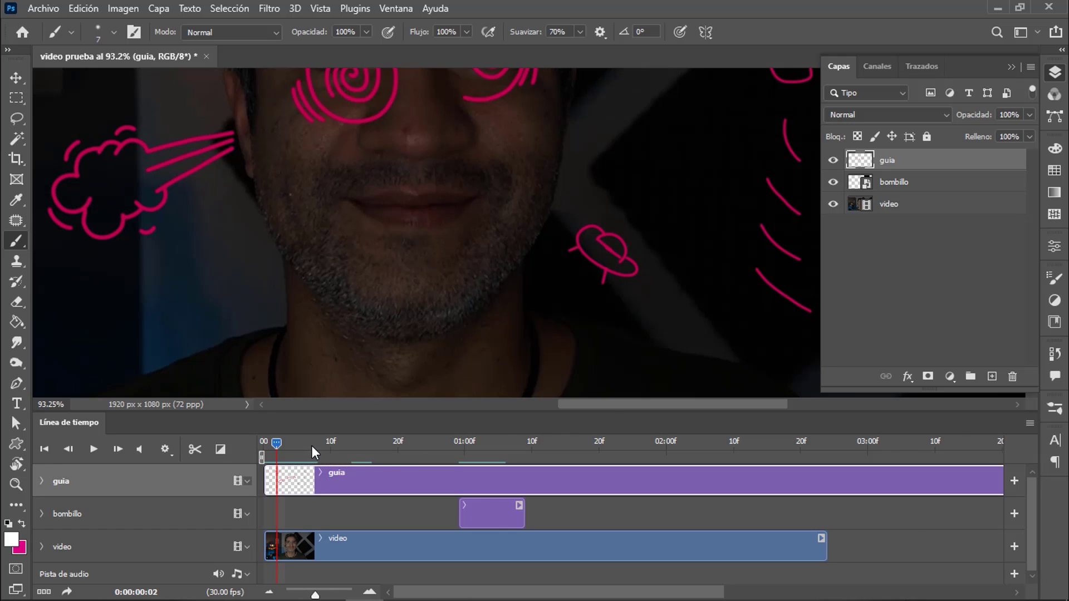
pyautogui.press('Right')
pyautogui.press('Right')
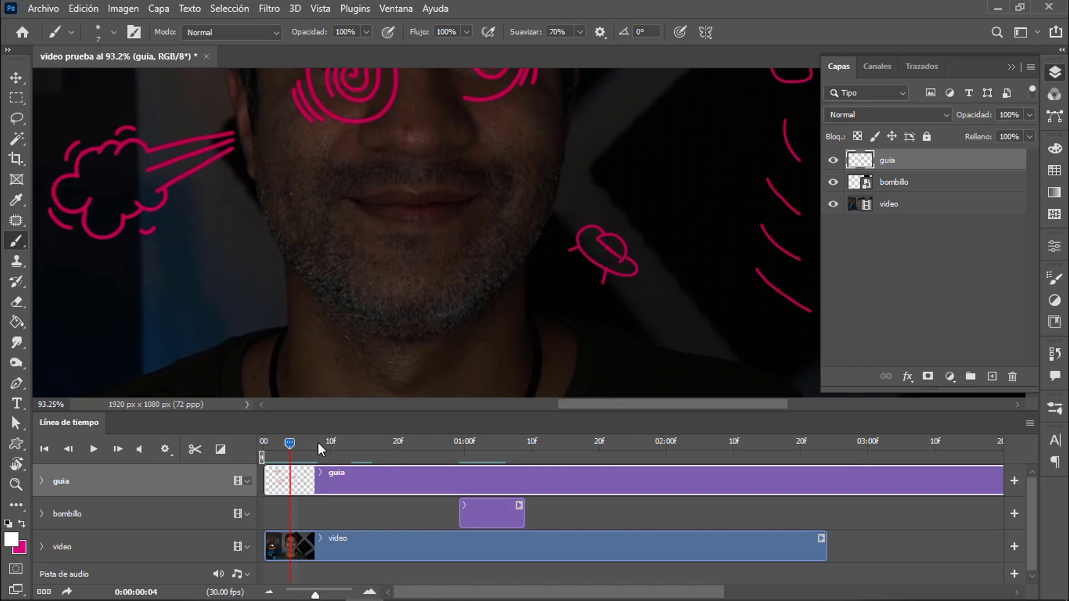
pyautogui.press('Right')
pyautogui.press('Right')
pyautogui.press('Left')
pyautogui.press('Left')
pyautogui.press('Left')
pyautogui.press('Left')
pyautogui.press('Left')
pyautogui.press('Left')
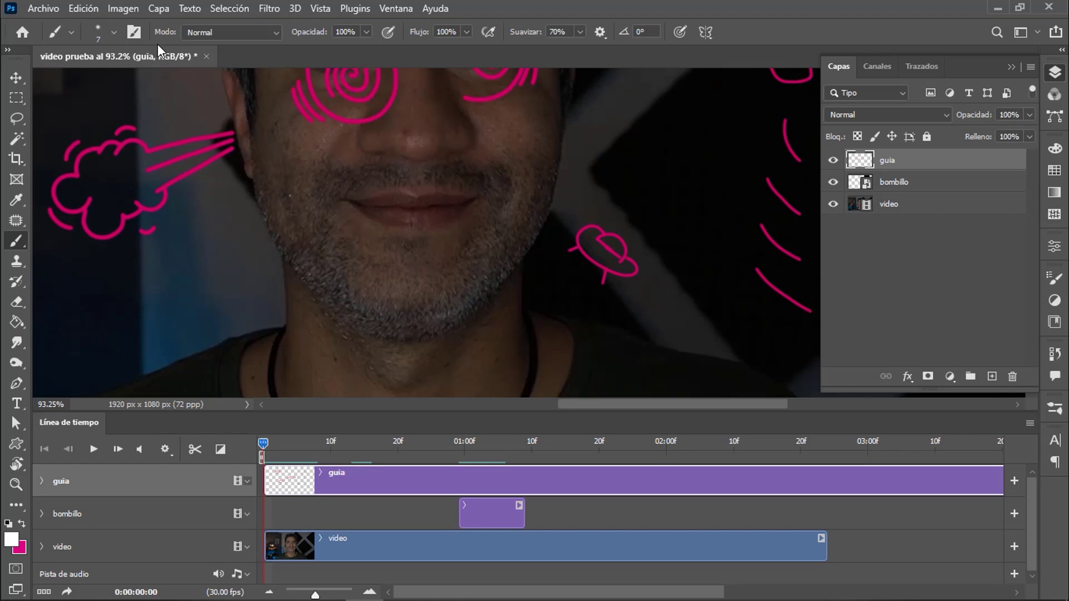
# Create a new empty video layer and name it 'ovni'.
pyautogui.click(158, 9)
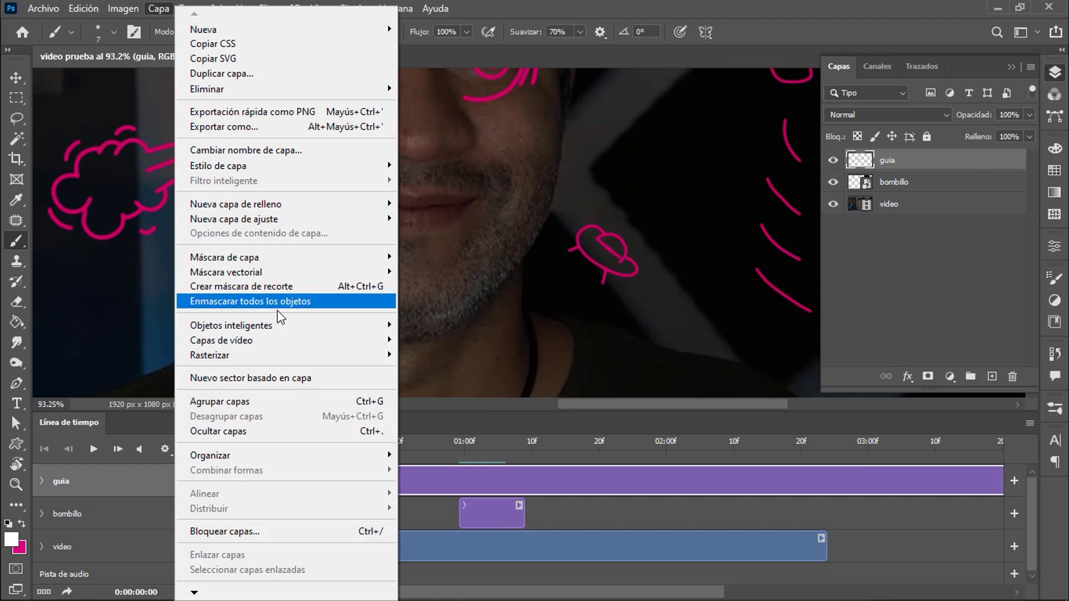
pyautogui.moveTo(222, 340)
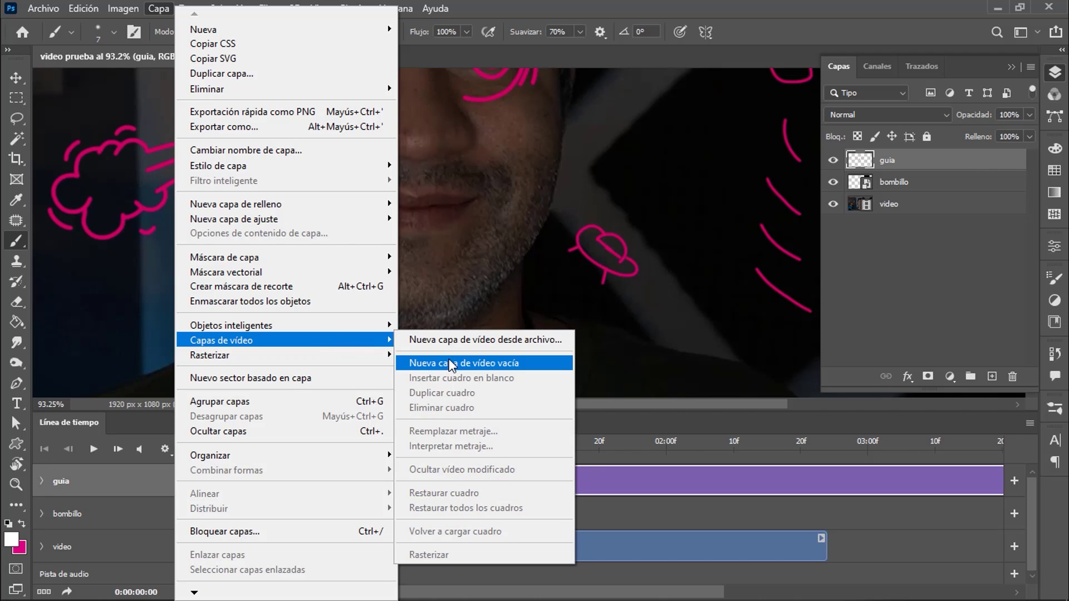
pyautogui.click(459, 364)
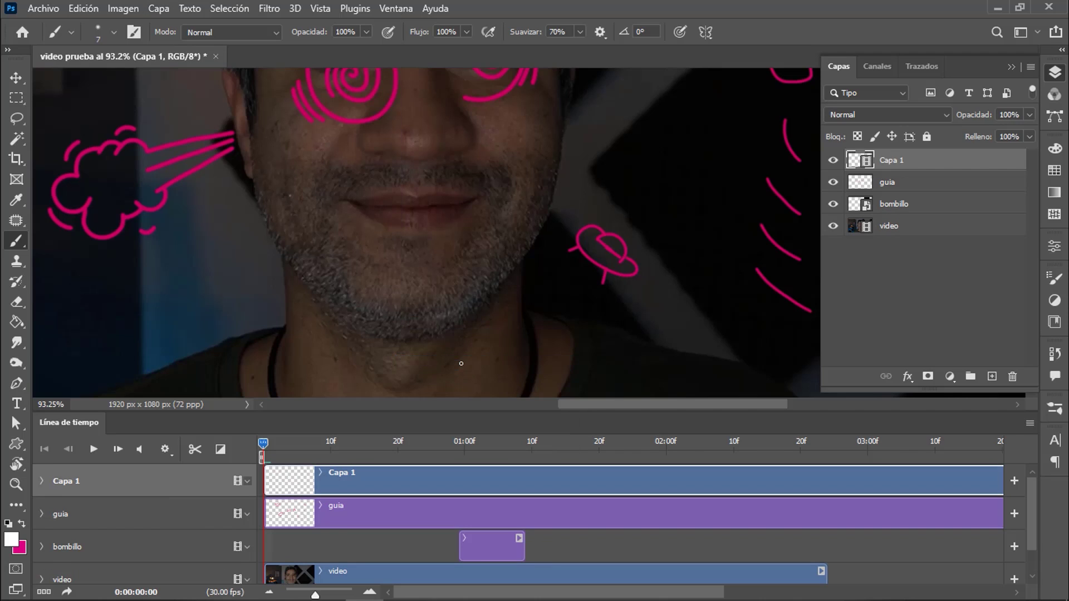
pyautogui.doubleClick(890, 161)
pyautogui.write('ovni')
pyautogui.press('Return')
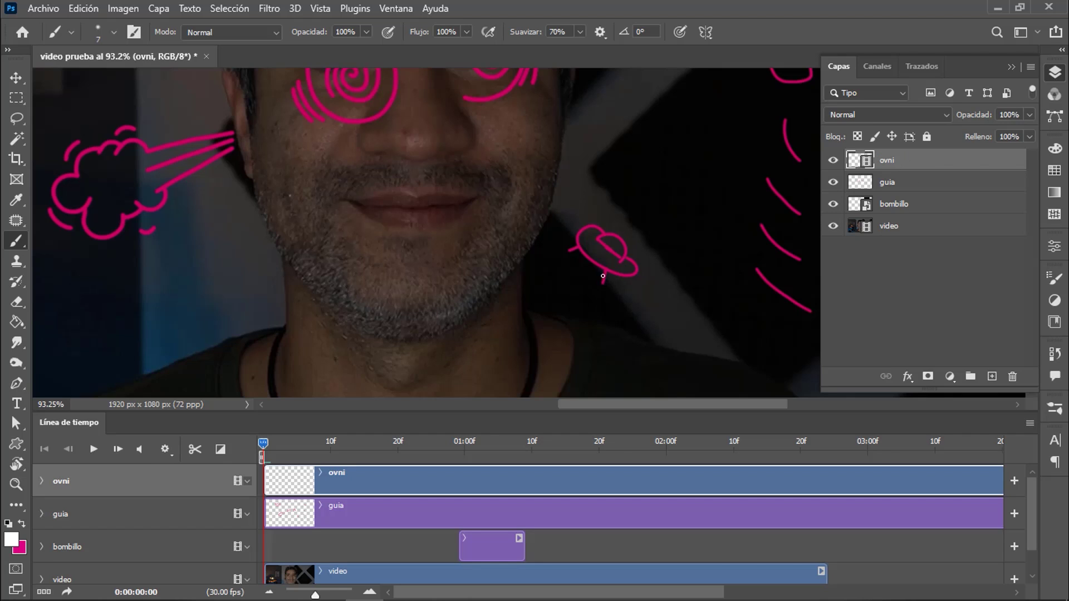
# Zoom out and scrub the timeline, setting the playhead to 0:00:01:22.
pyautogui.moveTo(587, 291); pyautogui.dragTo(555, 290)
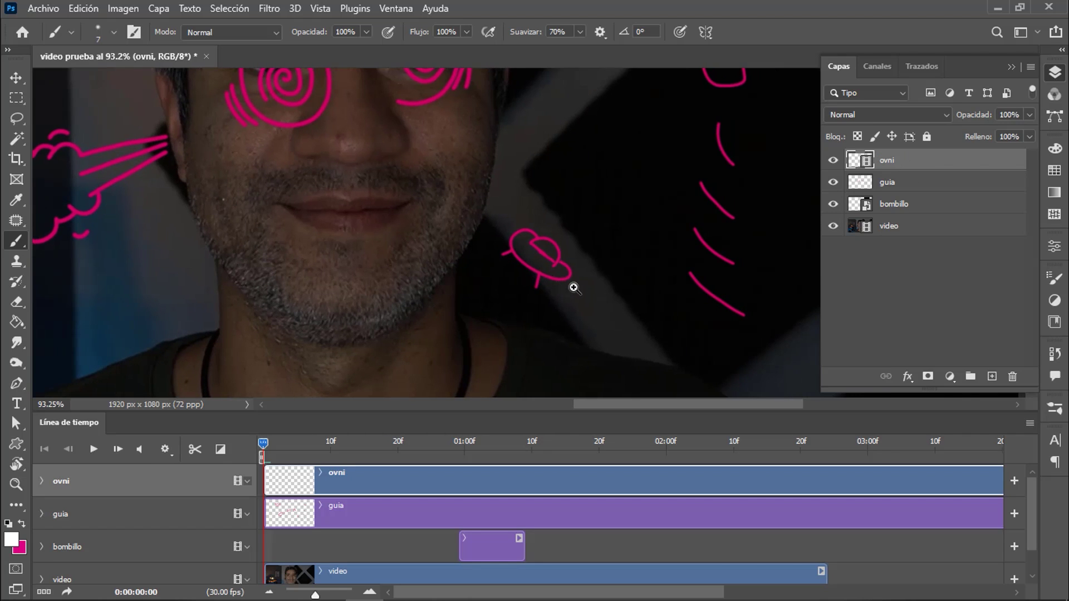
pyautogui.scroll(-2, 562, 334)
pyautogui.scroll(-3, 560, 376)
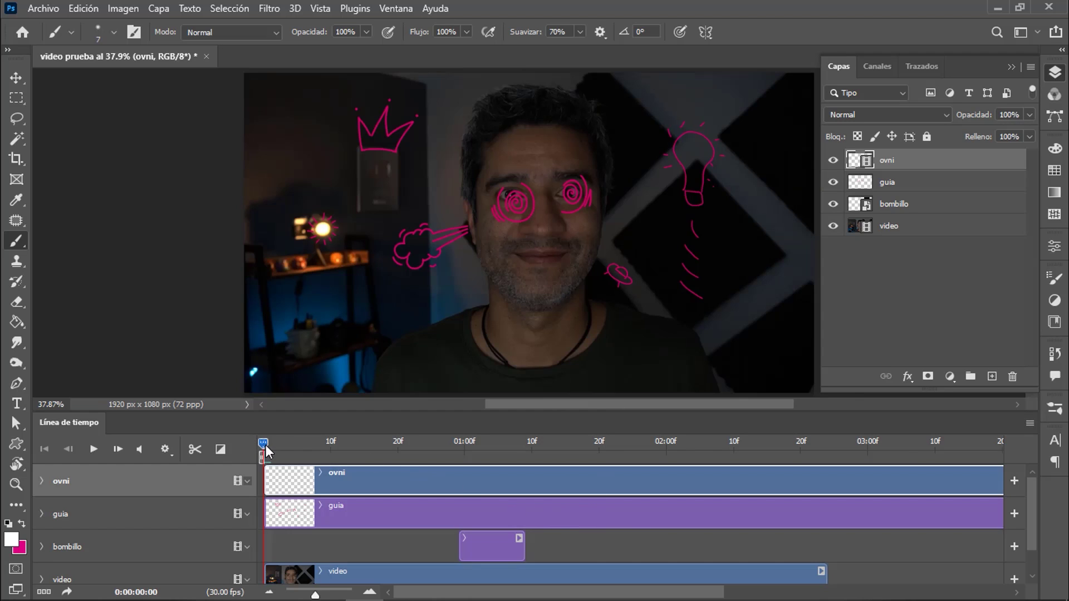
pyautogui.moveTo(263, 442); pyautogui.dragTo(622, 441)
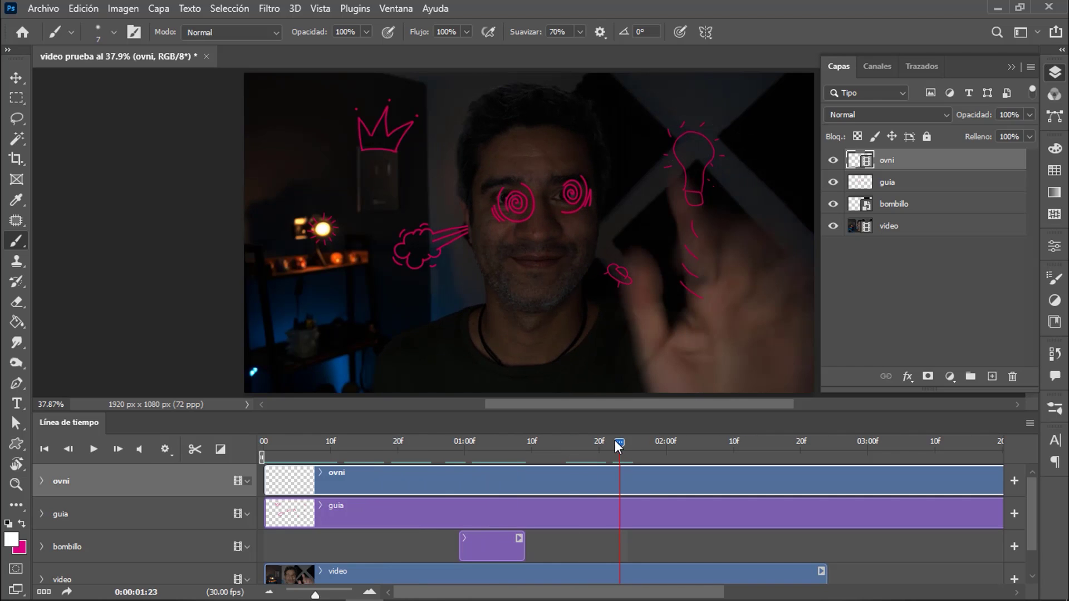
pyautogui.moveTo(620, 441); pyautogui.dragTo(612, 443)
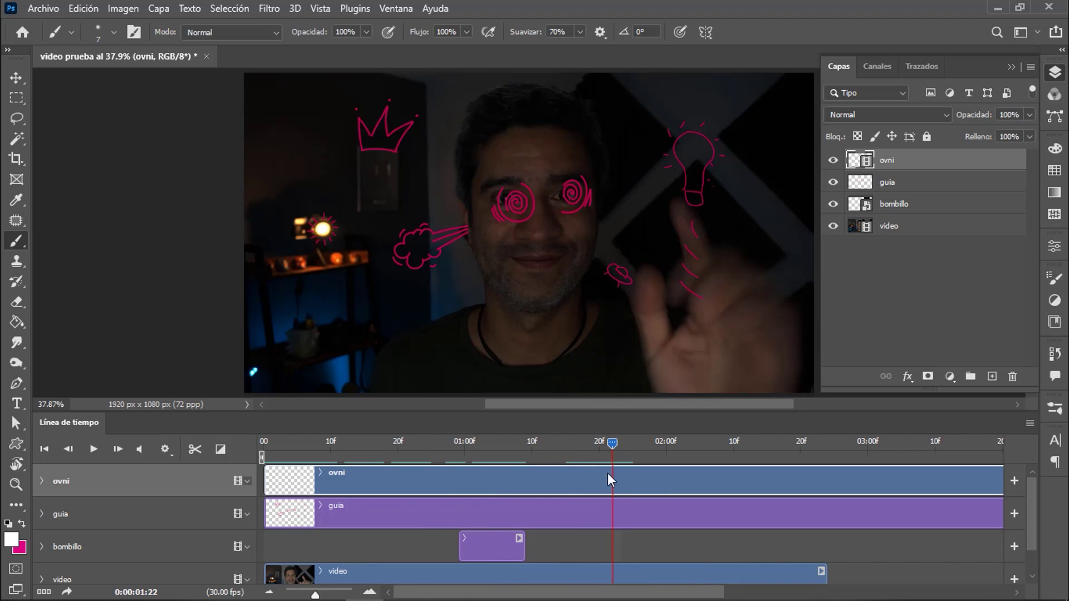
# Trim the ovni clip's end to the 01:22 playhead and return to frame 0.
pyautogui.click(268, 592)
pyautogui.click(268, 591)
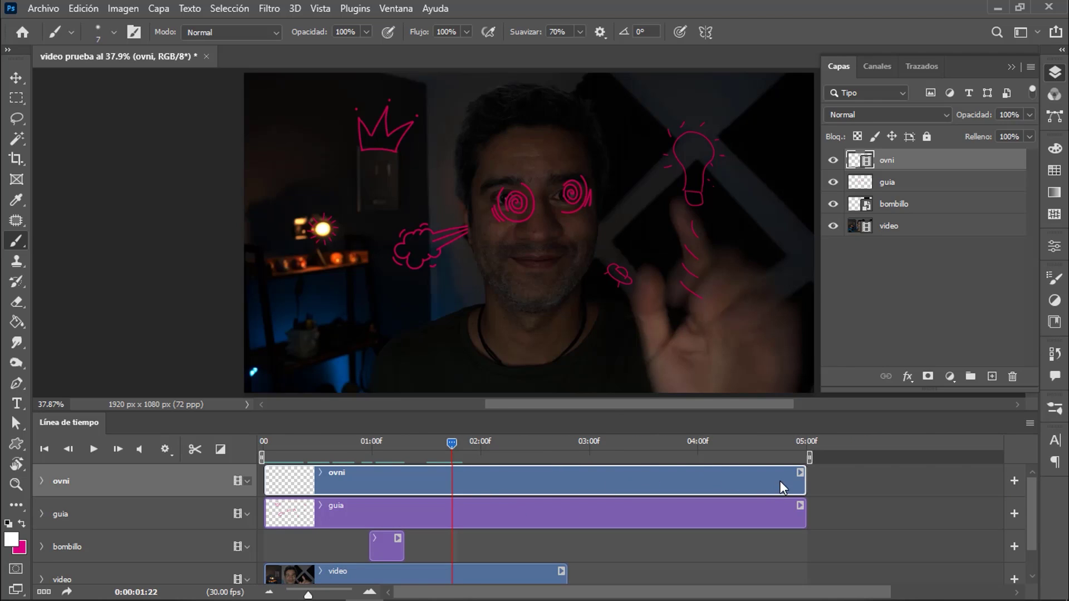
pyautogui.click(806, 481)
pyautogui.moveTo(806, 481); pyautogui.dragTo(451, 486)
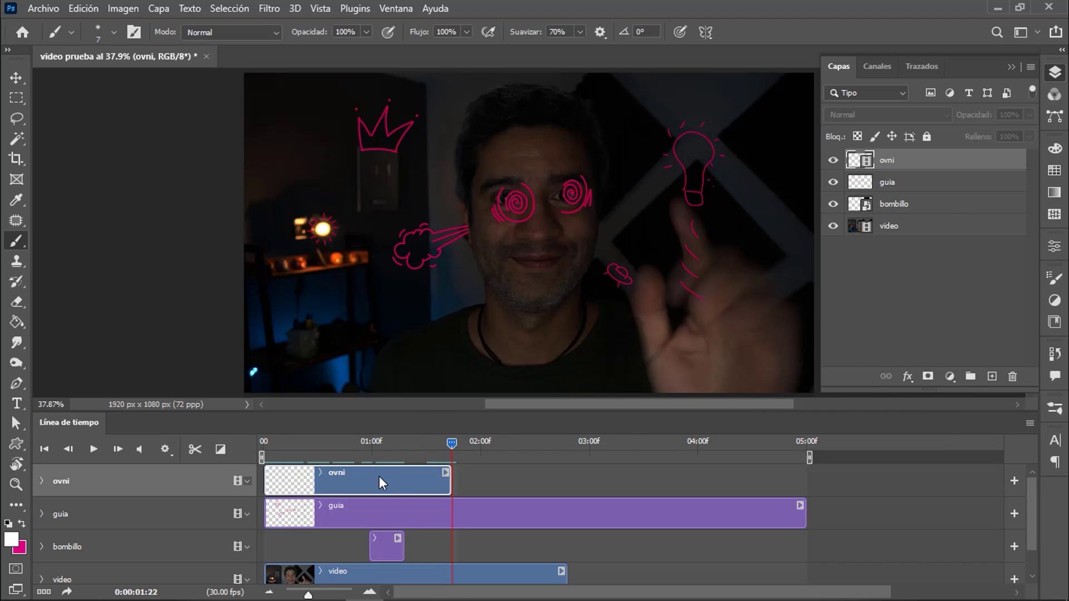
pyautogui.moveTo(453, 444); pyautogui.dragTo(259, 449)
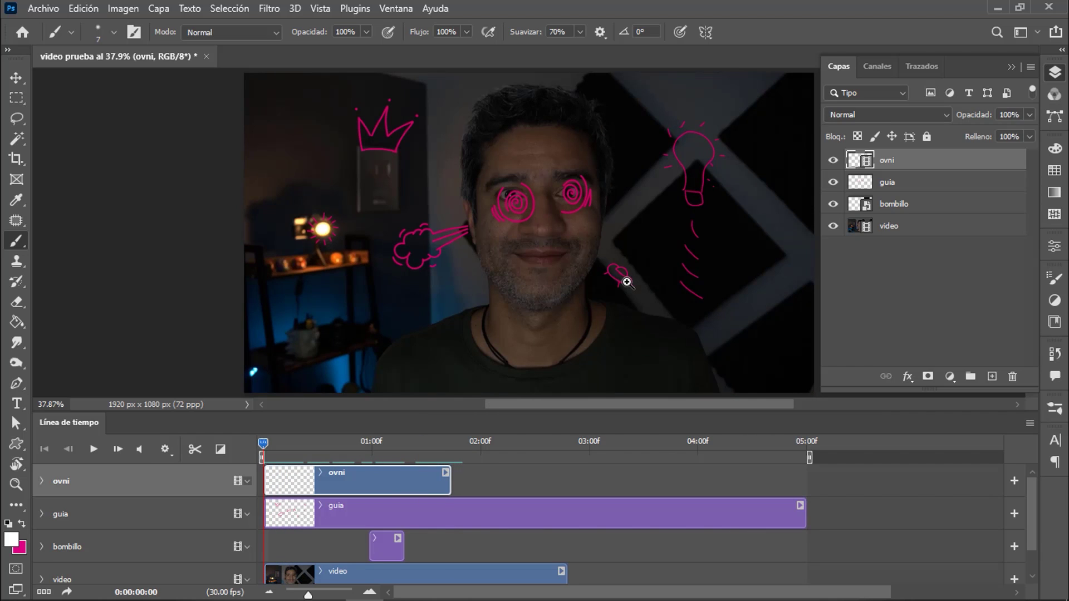
# Brush over the UFO's dome diagonal, dome edge and saucer curve on frame 0.
pyautogui.moveTo(627, 279)
pyautogui.mouseDown()
pyautogui.moveTo(669, 293)
pyautogui.moveTo(634, 293)
pyautogui.mouseUp()
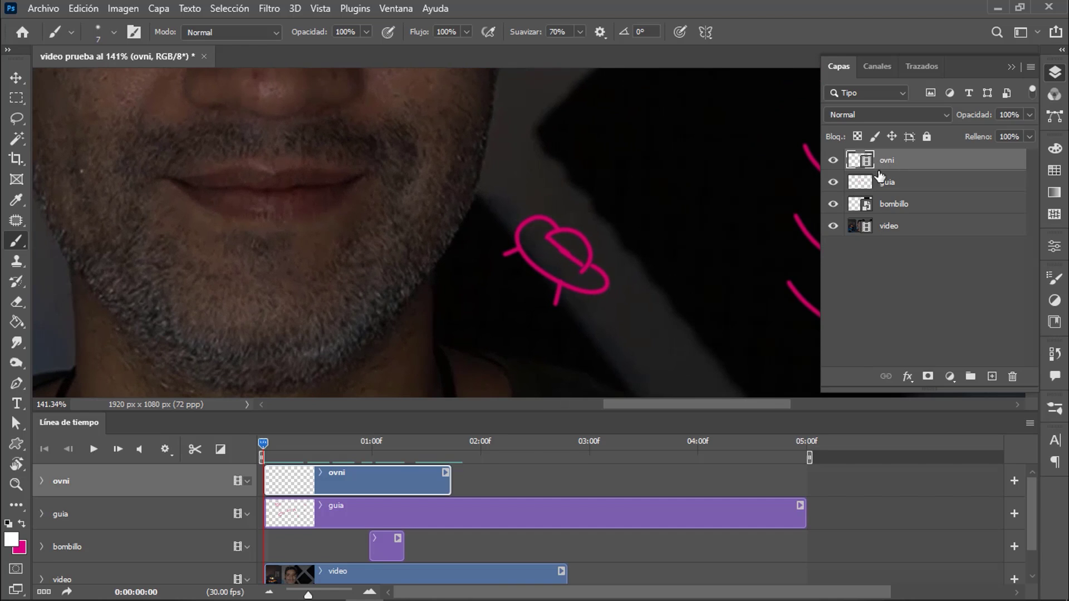
pyautogui.scroll(1, 616, 255)
pyautogui.moveTo(543, 234); pyautogui.dragTo(585, 267)
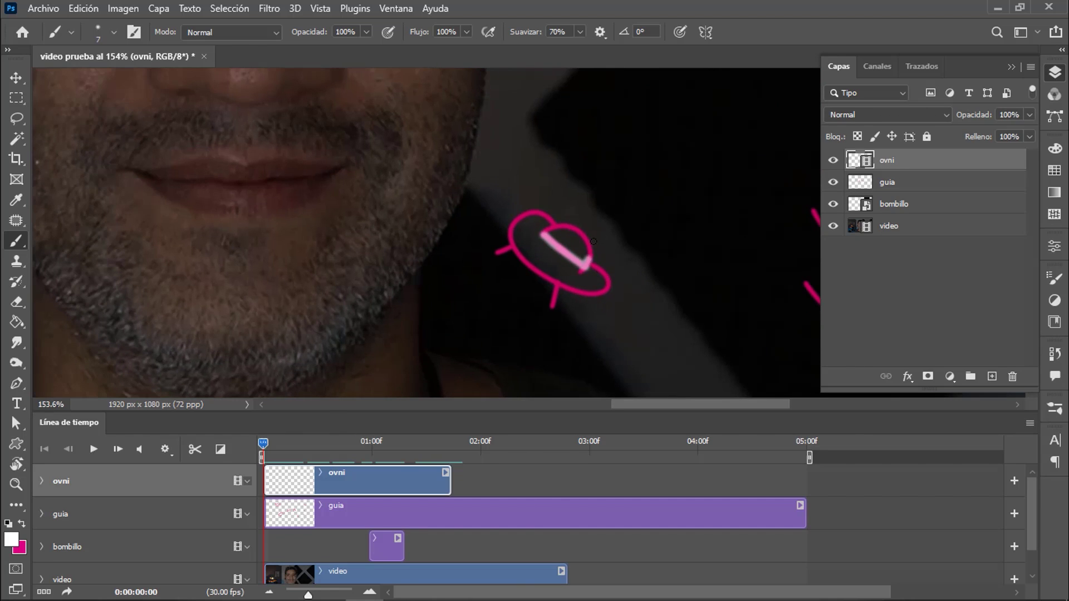
pyautogui.moveTo(586, 226); pyautogui.dragTo(562, 225)
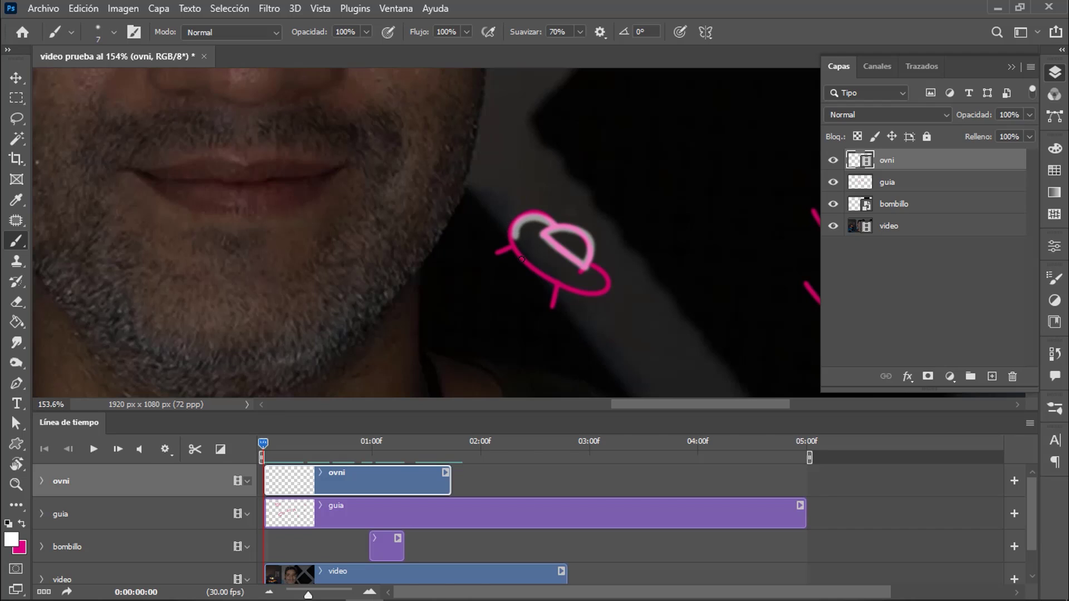
pyautogui.moveTo(583, 292); pyautogui.dragTo(604, 295)
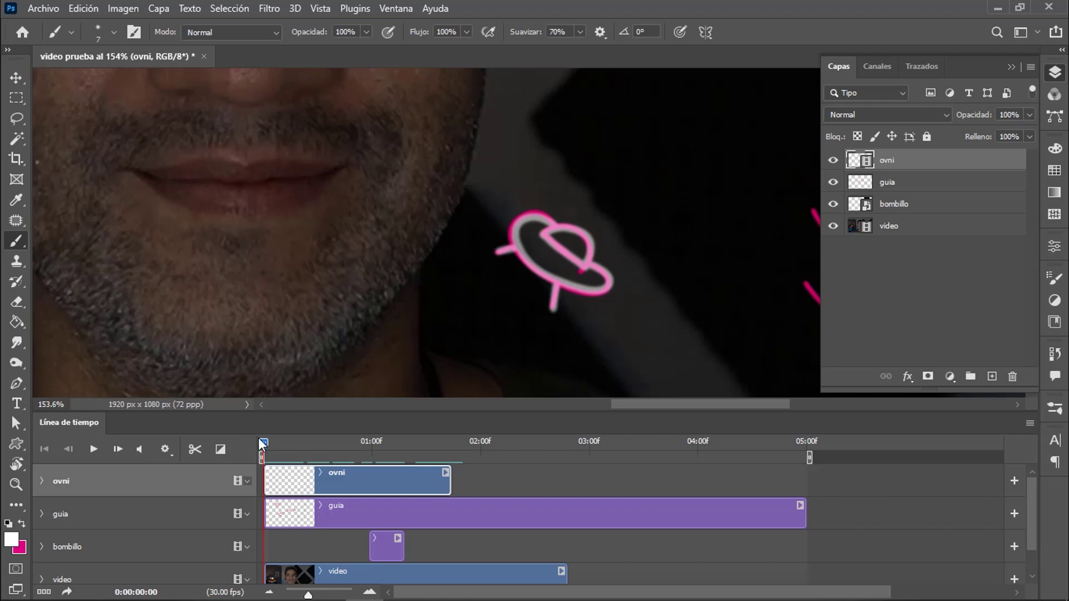
# Trace the UFO body, outline and legs on frames 1 and 2.
pyautogui.press('Right')
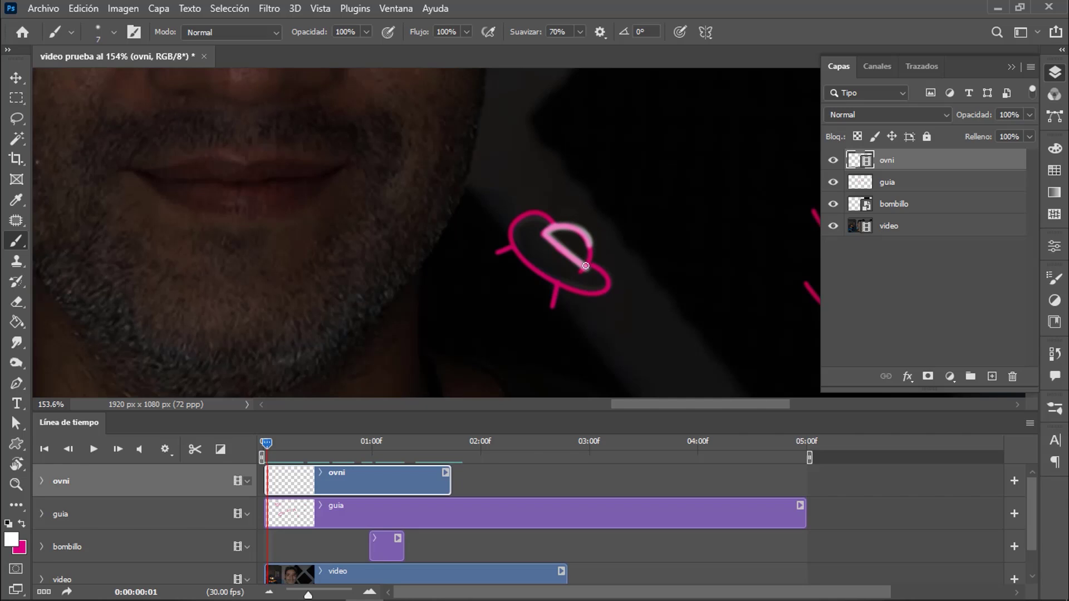
pyautogui.moveTo(537, 227)
pyautogui.mouseDown()
pyautogui.moveTo(523, 210)
pyautogui.moveTo(595, 291)
pyautogui.moveTo(589, 259)
pyautogui.mouseUp()
pyautogui.moveTo(512, 248); pyautogui.dragTo(497, 253)
pyautogui.moveTo(556, 285); pyautogui.dragTo(551, 307)
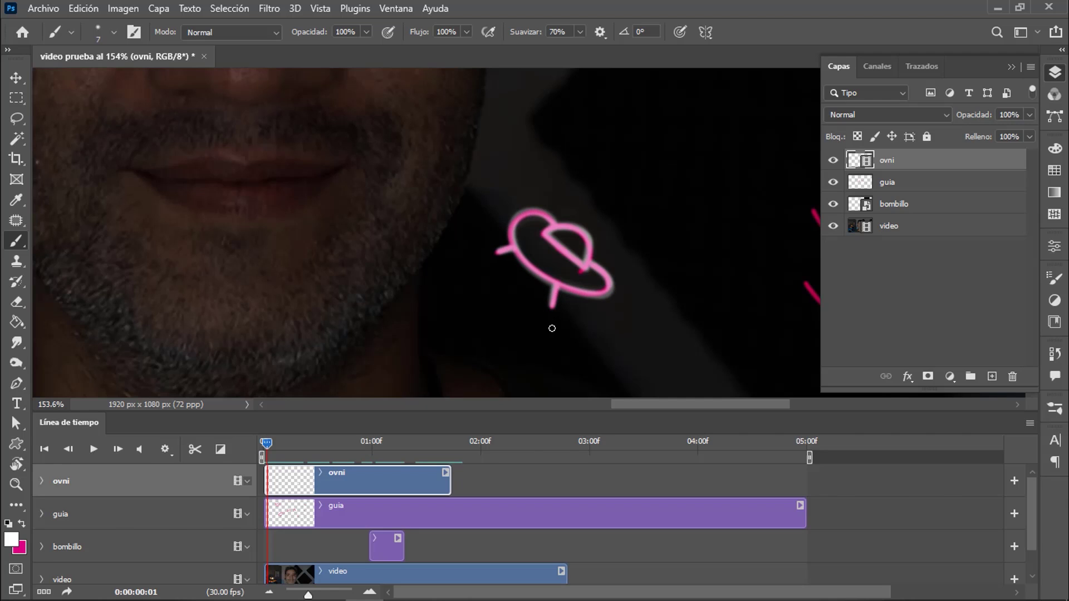
pyautogui.press('Right')
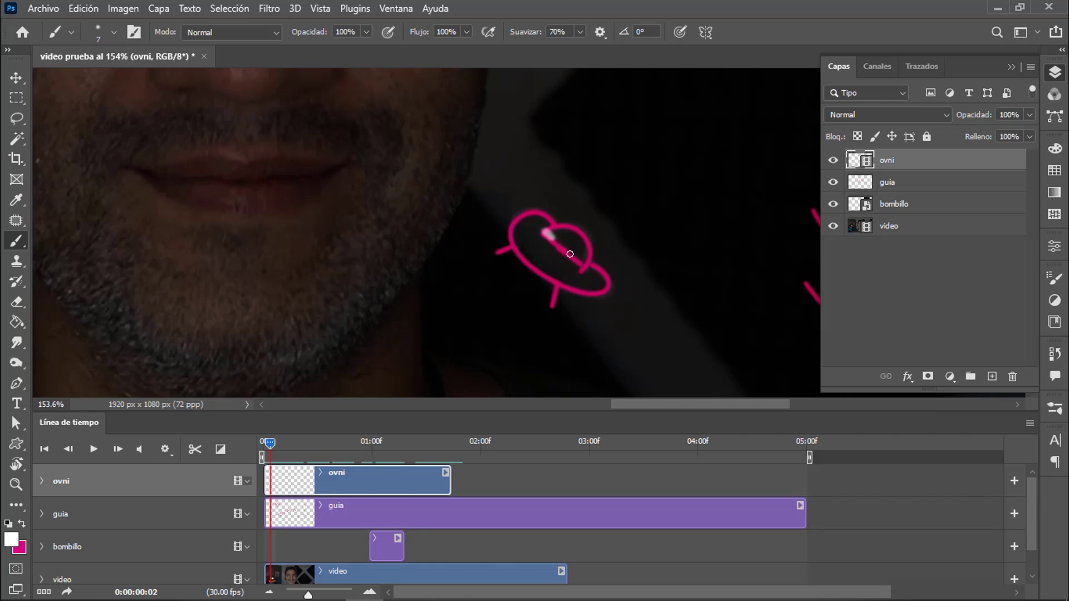
pyautogui.moveTo(571, 254)
pyautogui.mouseDown()
pyautogui.moveTo(602, 281)
pyautogui.moveTo(581, 227)
pyautogui.moveTo(509, 234)
pyautogui.moveTo(610, 275)
pyautogui.mouseUp()
pyautogui.moveTo(507, 249); pyautogui.dragTo(496, 253)
pyautogui.moveTo(555, 291); pyautogui.dragTo(551, 307)
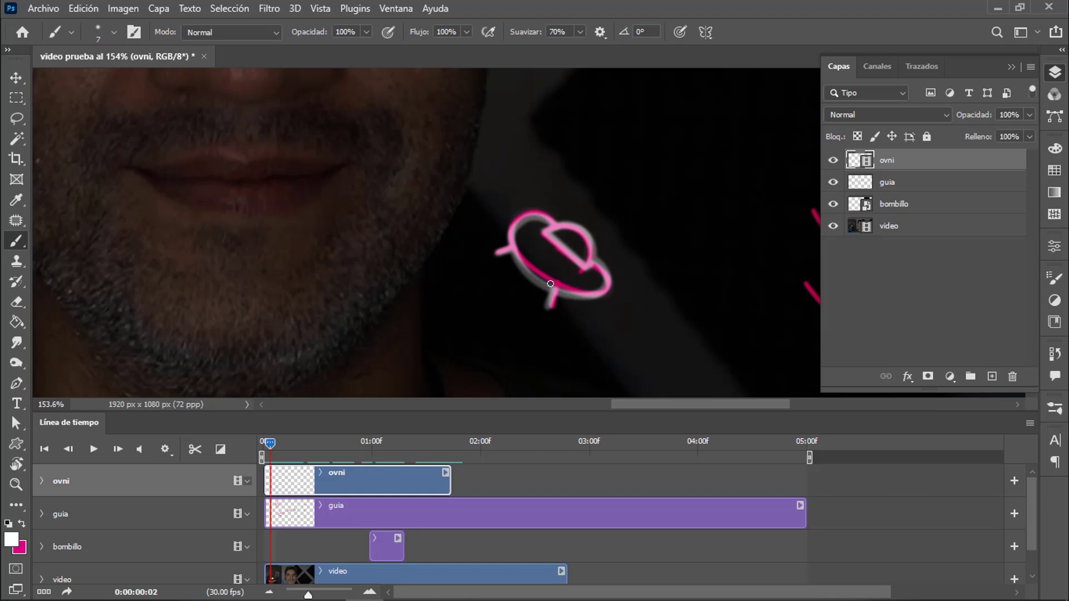
# Redraw the UFO dome line and legs on frame 3.
pyautogui.press('Right')
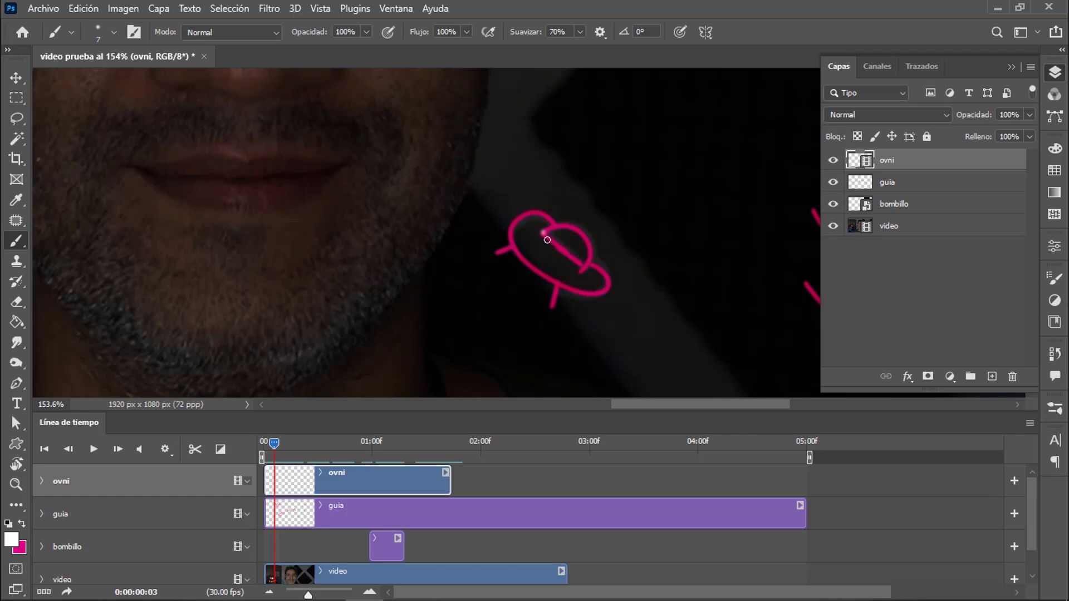
pyautogui.moveTo(547, 240)
pyautogui.mouseDown()
pyautogui.moveTo(599, 282)
pyautogui.moveTo(586, 240)
pyautogui.moveTo(543, 220)
pyautogui.moveTo(515, 265)
pyautogui.moveTo(612, 281)
pyautogui.mouseUp()
pyautogui.moveTo(514, 247); pyautogui.dragTo(496, 254)
pyautogui.moveTo(557, 289); pyautogui.dragTo(551, 307)
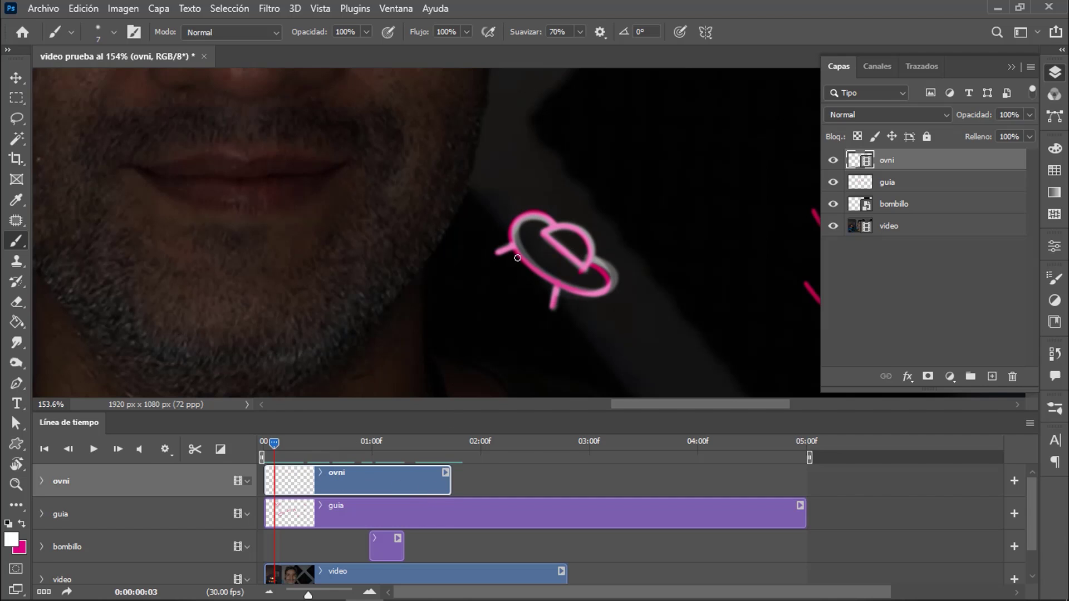
# Advance frame by frame through the rest of the ovni clip toward 1:22.
pyautogui.press('Right')
pyautogui.press('Right')
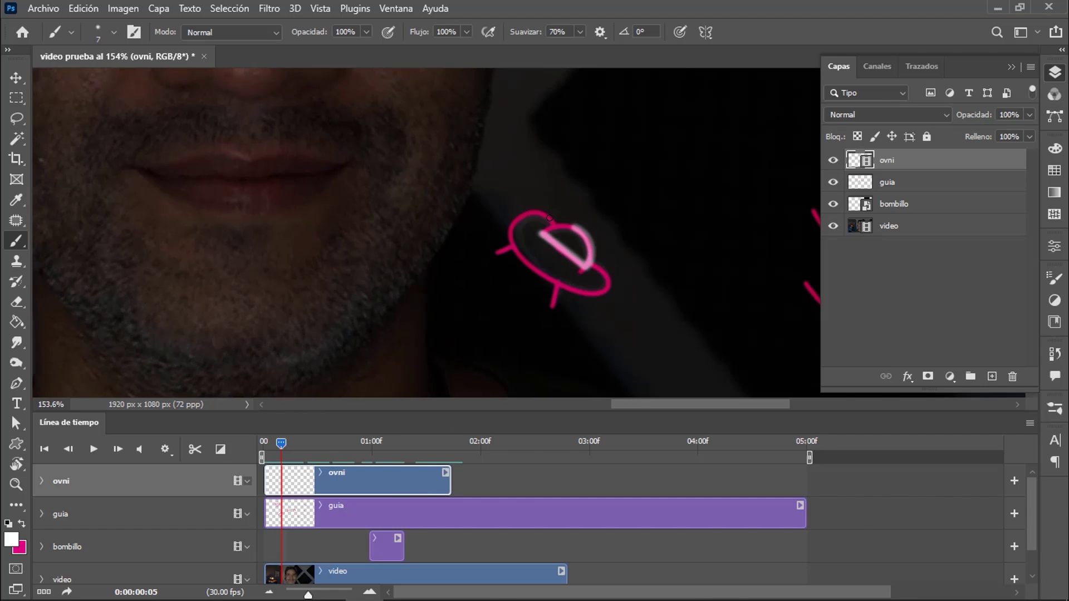
pyautogui.press('Right')
pyautogui.press('Right')
pyautogui.press('Right')
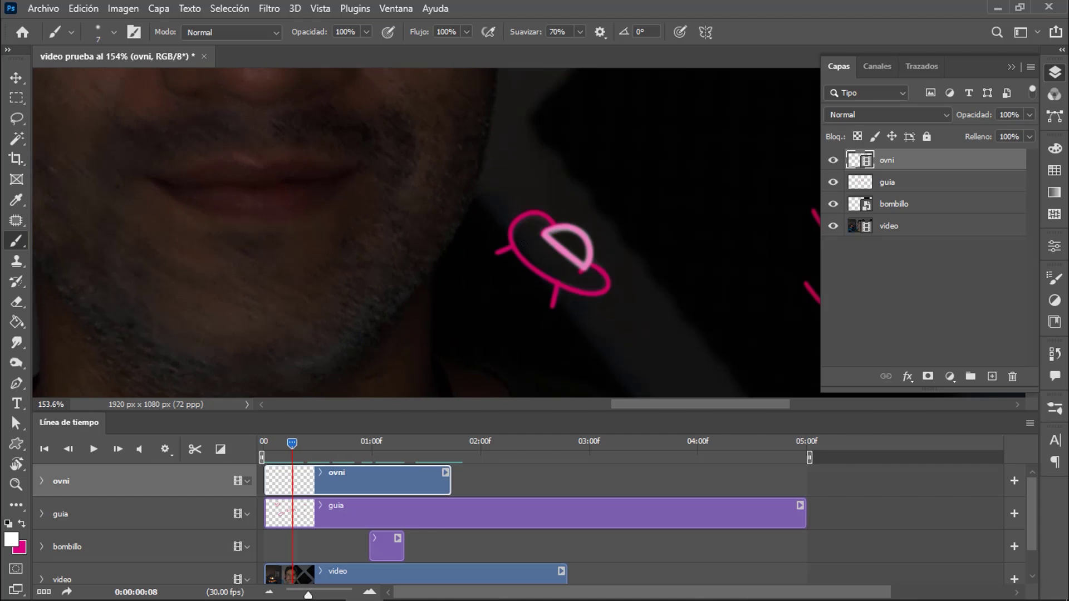
pyautogui.press('Right')
pyautogui.press('Right')
pyautogui.press('Right')
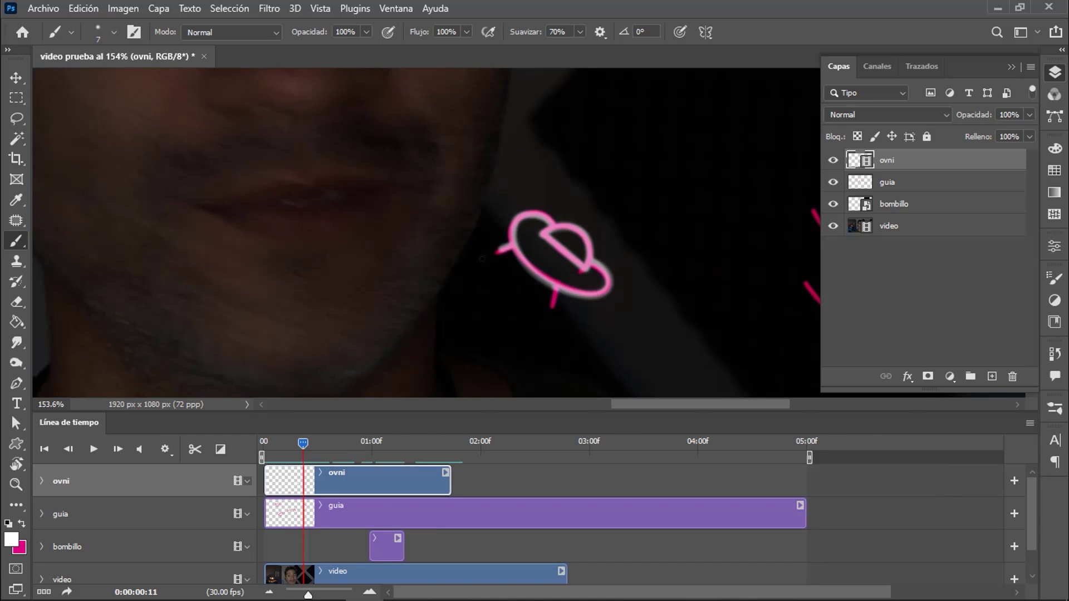
pyautogui.press('Right')
pyautogui.press('Right')
pyautogui.press('Right')
pyautogui.press('Right')
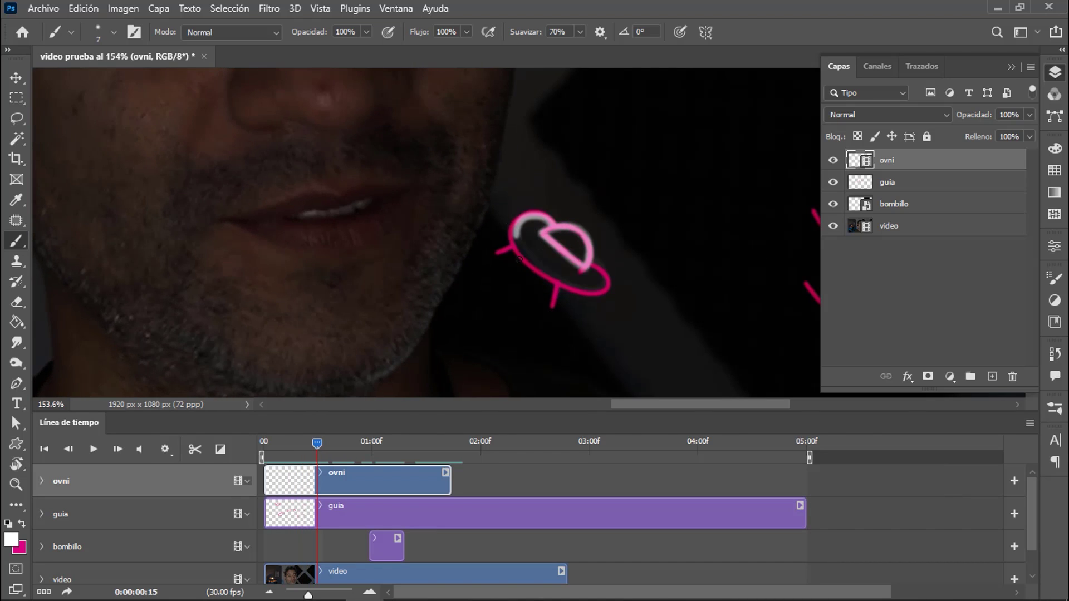
pyautogui.press('Right')
pyautogui.press('Right')
pyautogui.press('Right')
pyautogui.press('Right')
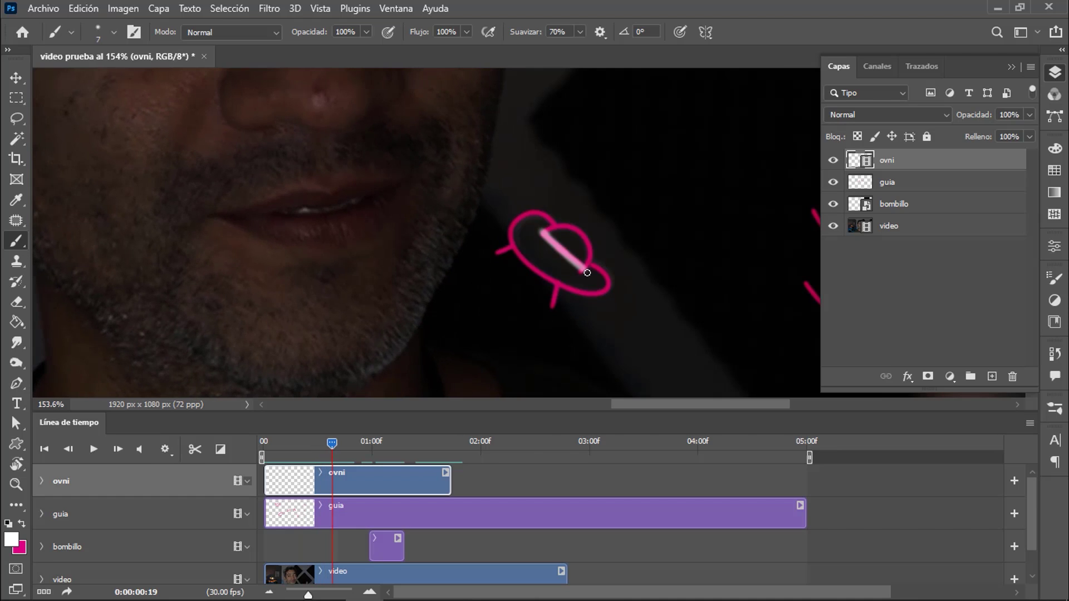
pyautogui.press('Right')
pyautogui.press('Right')
pyautogui.press('Right')
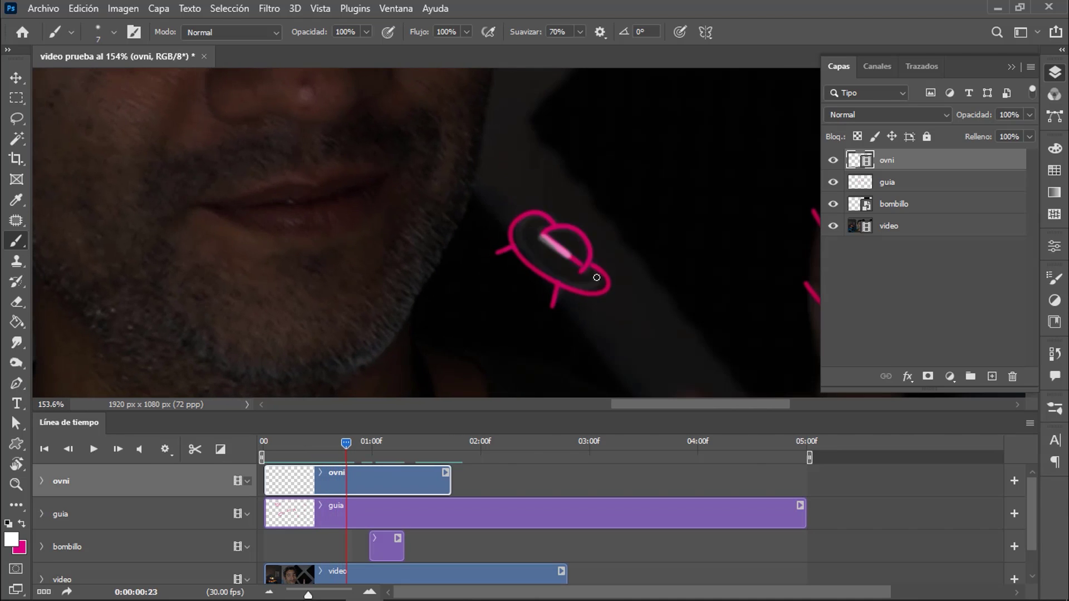
pyautogui.press('Right')
pyautogui.press('Right')
pyautogui.press('Right')
pyautogui.press('Right')
pyautogui.press('Right')
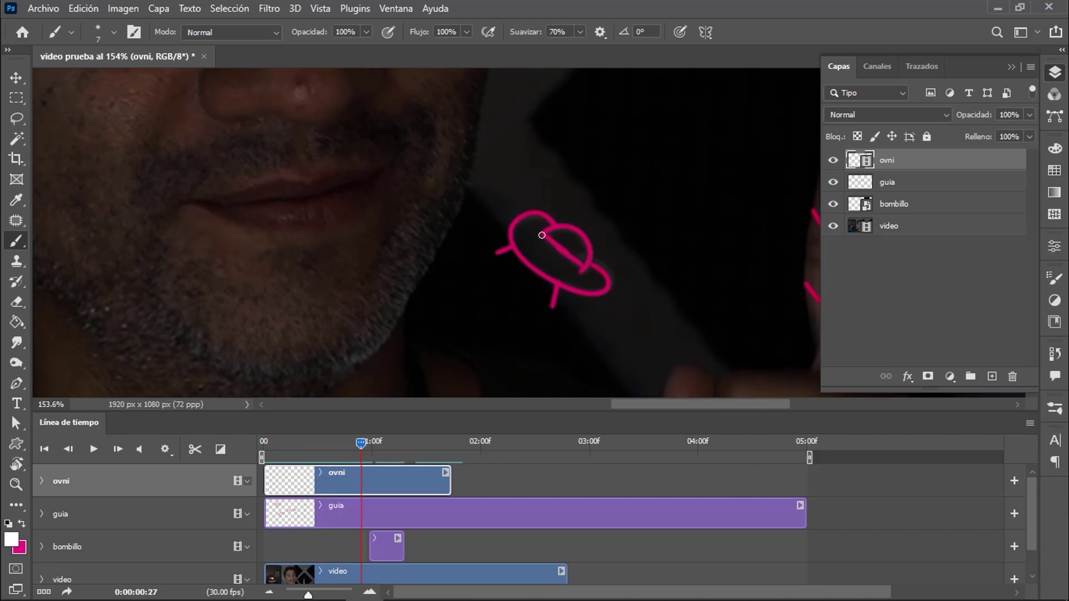
pyautogui.press('Right')
pyautogui.press('Right')
pyautogui.press('Right')
pyautogui.press('Right')
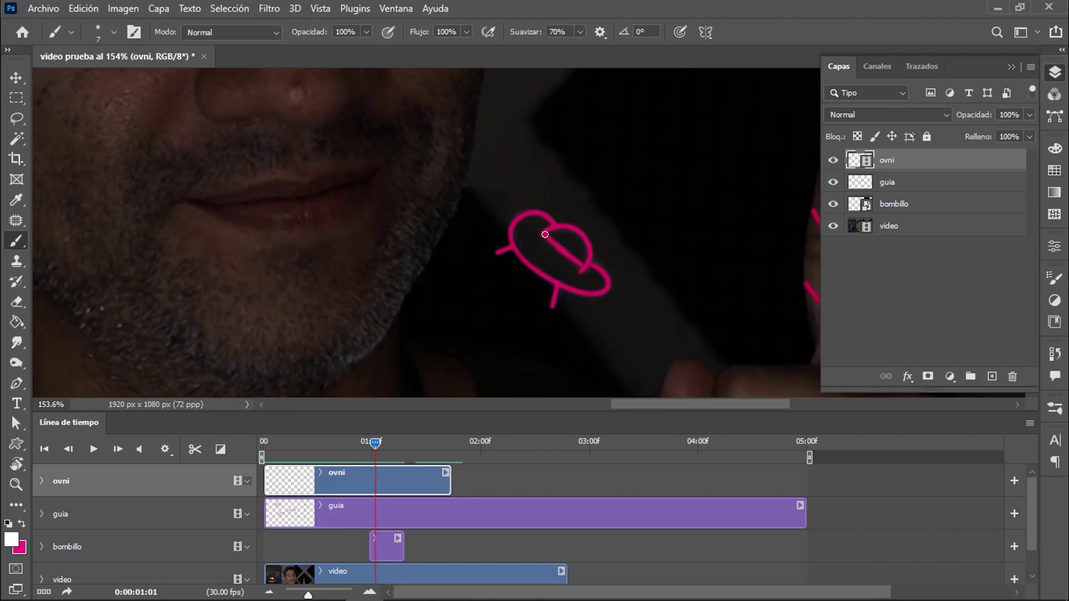
pyautogui.press('Right')
pyautogui.press('Right')
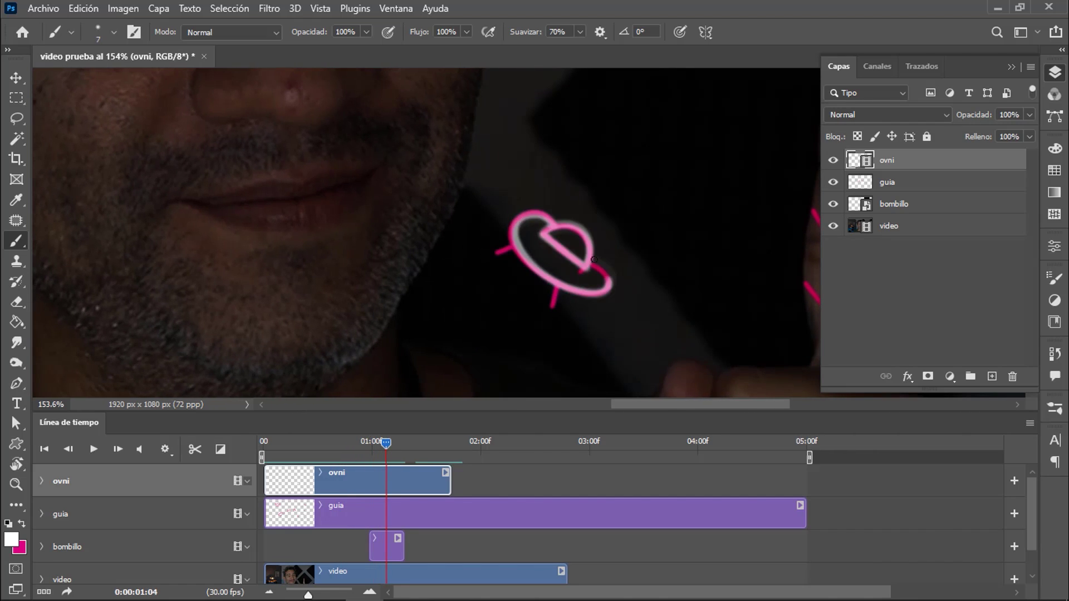
pyautogui.press('Right')
pyautogui.press('Right')
pyautogui.press('Right')
pyautogui.press('Right')
pyautogui.press('Right')
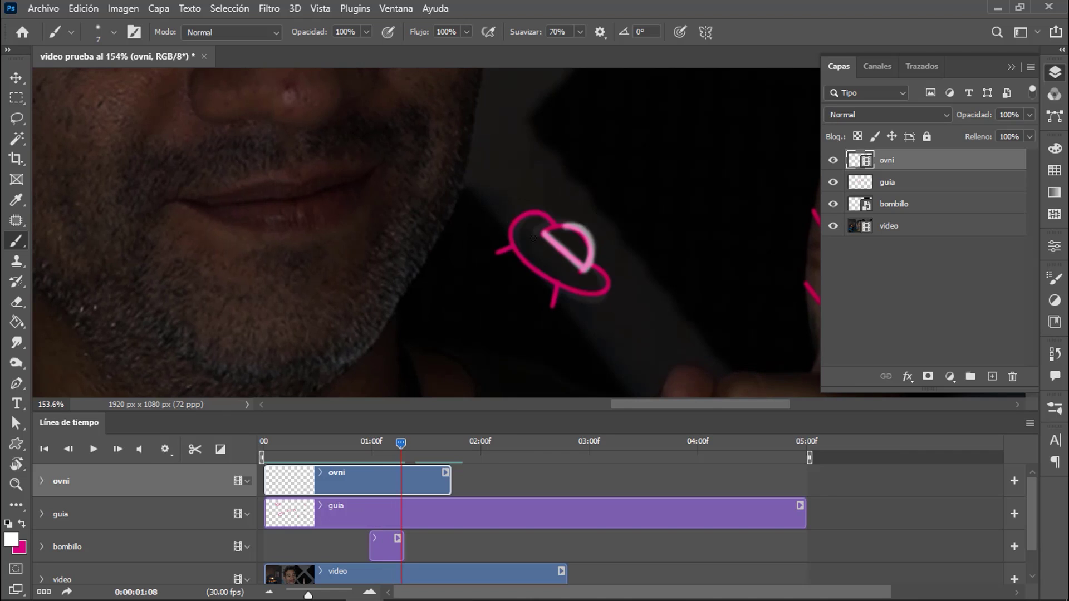
pyautogui.press('Right')
pyautogui.press('Right')
pyautogui.press('Right')
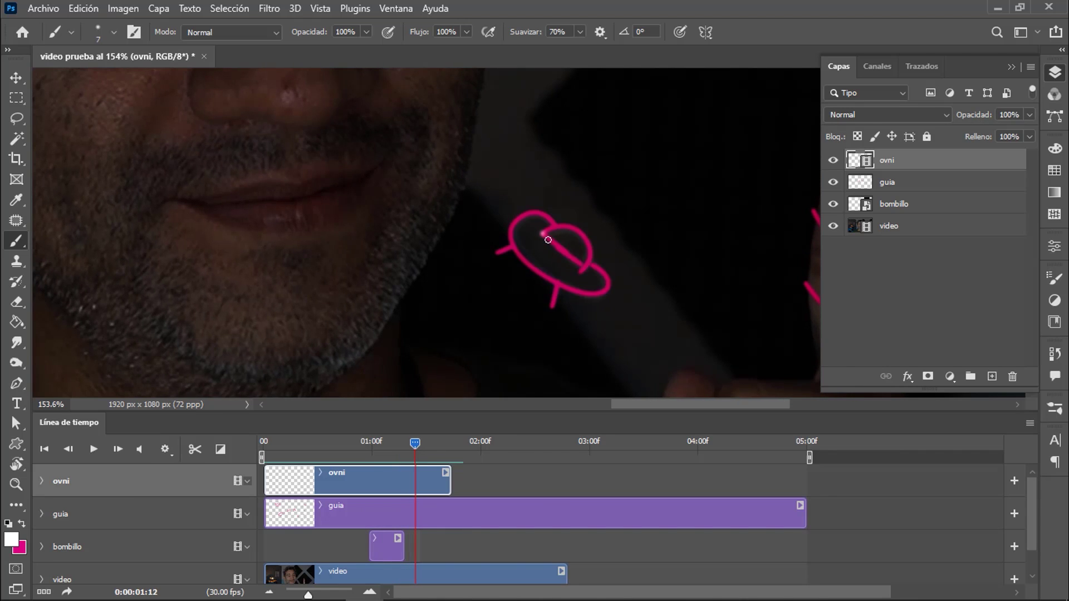
pyautogui.press('Right')
pyautogui.press('Right')
pyautogui.press('Right')
pyautogui.press('Right')
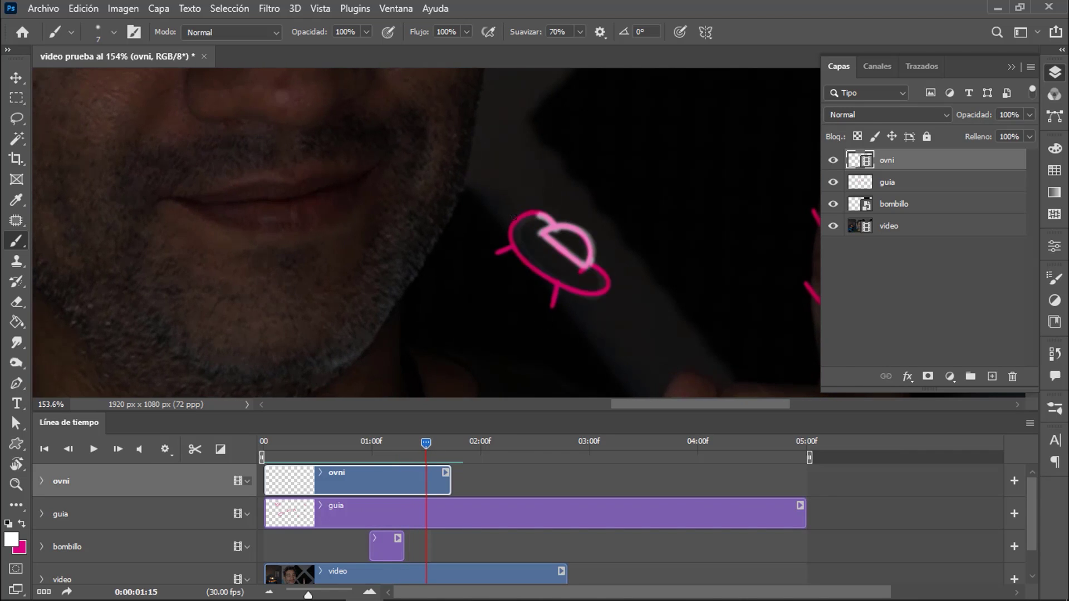
pyautogui.press('Right')
pyautogui.press('Right')
pyautogui.press('Right')
pyautogui.press('Right')
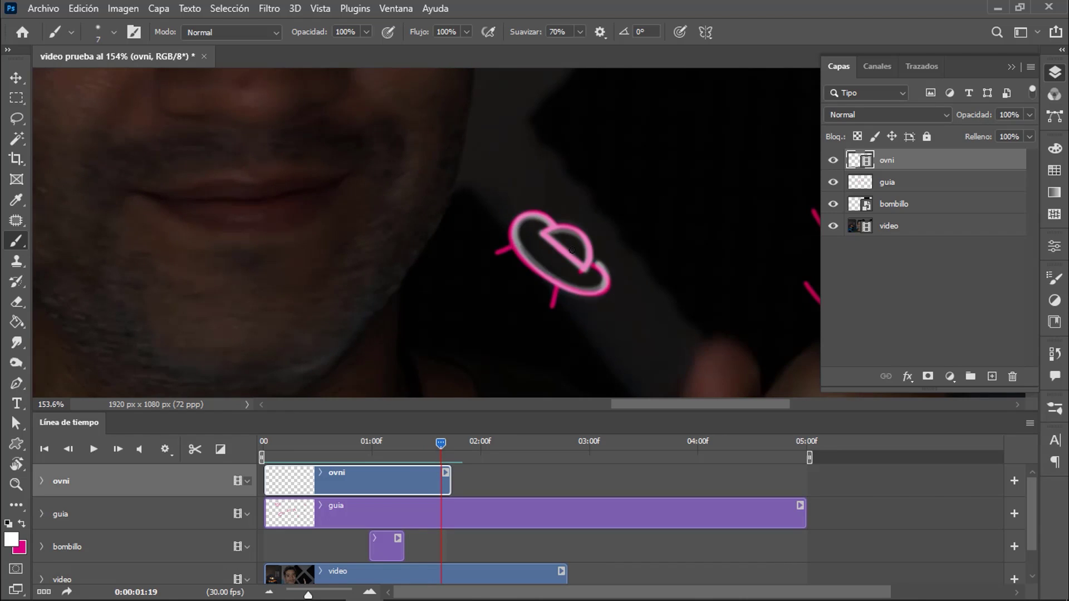
pyautogui.press('Right')
pyautogui.press('Right')
pyautogui.press('Right')
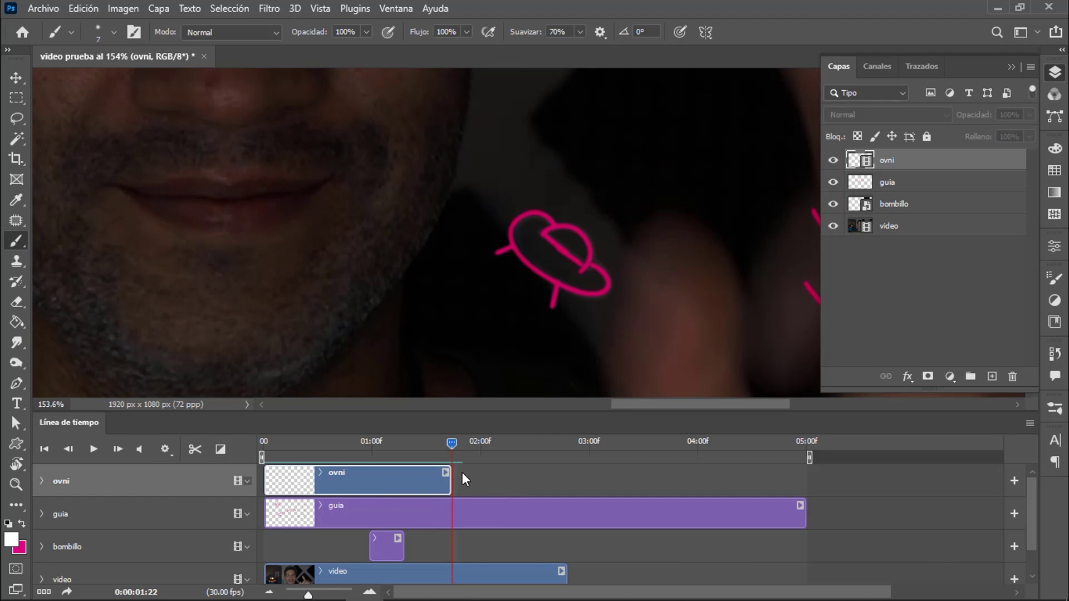
# Hide the pink guia layer and drag the playhead back to the start.
pyautogui.click(833, 183)
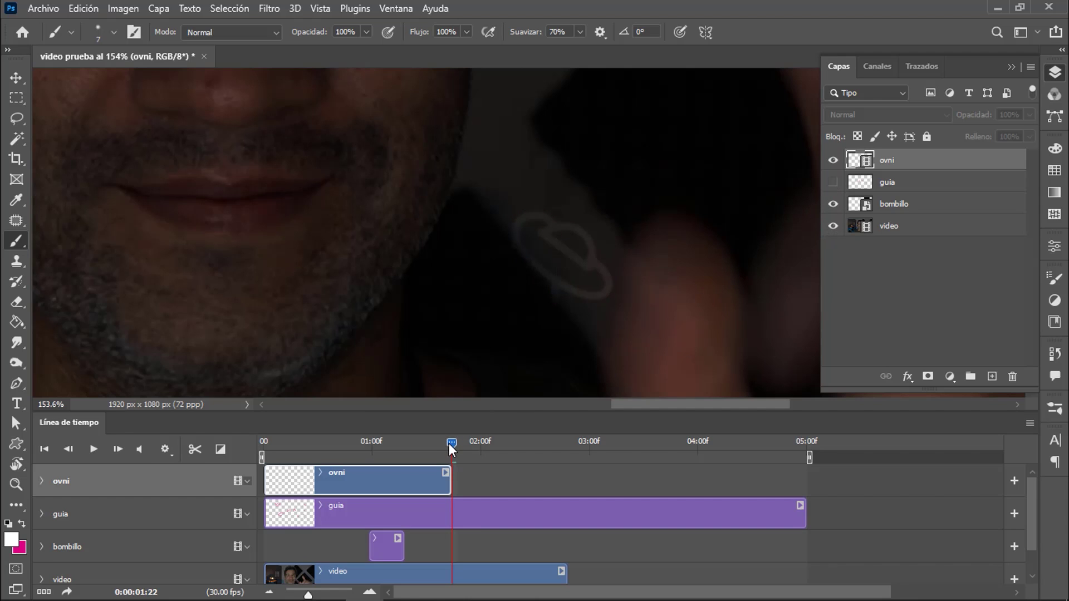
pyautogui.moveTo(451, 449); pyautogui.dragTo(252, 442)
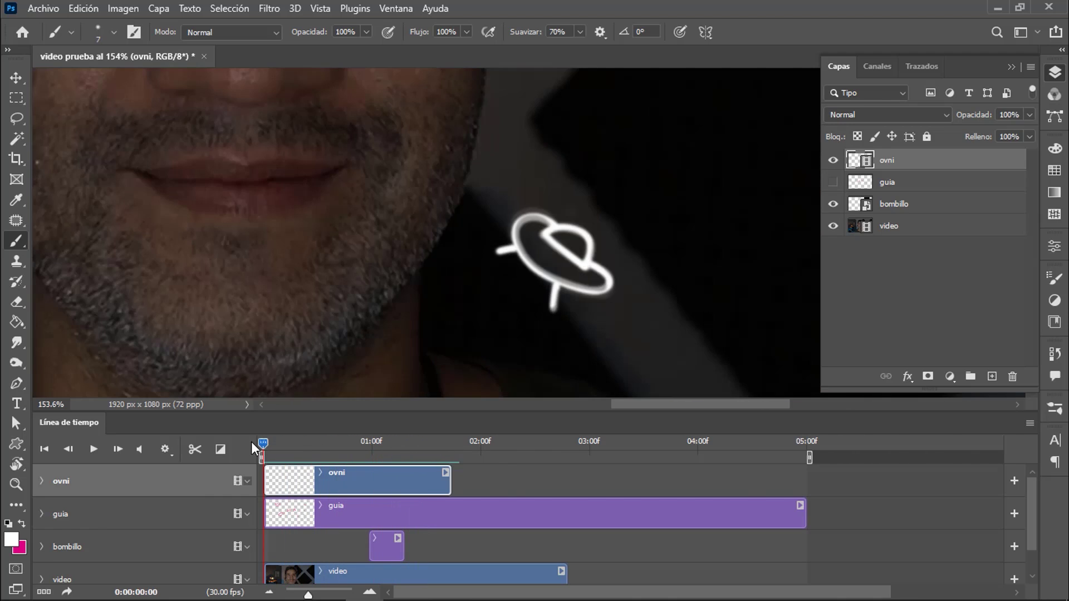
# Disable Habilitar papeles cebolla in the Timeline menu and widen the timeline scale.
pyautogui.click(1029, 424)
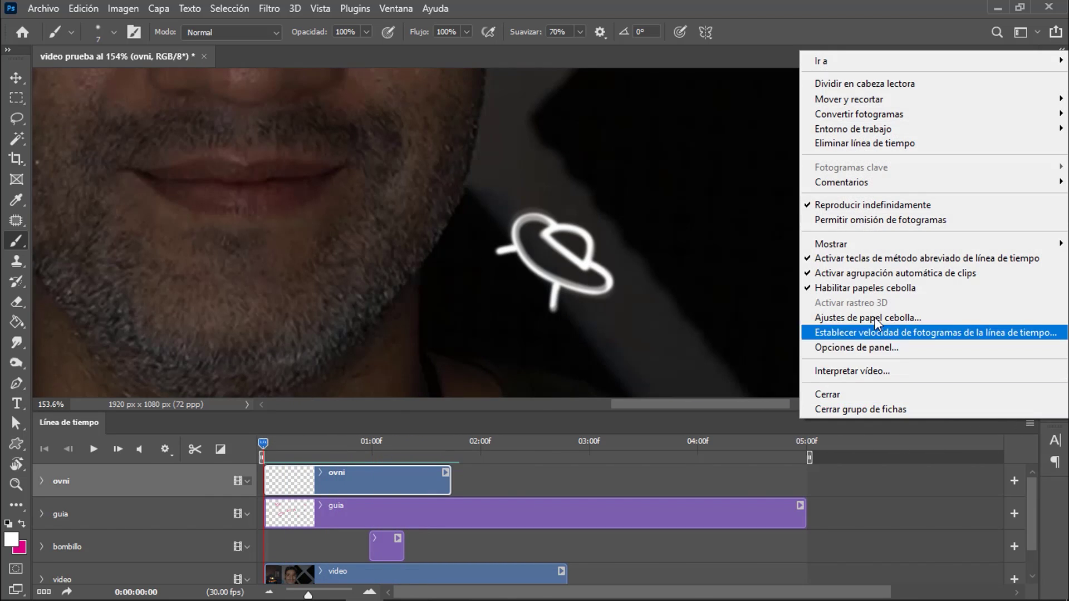
pyautogui.click(868, 290)
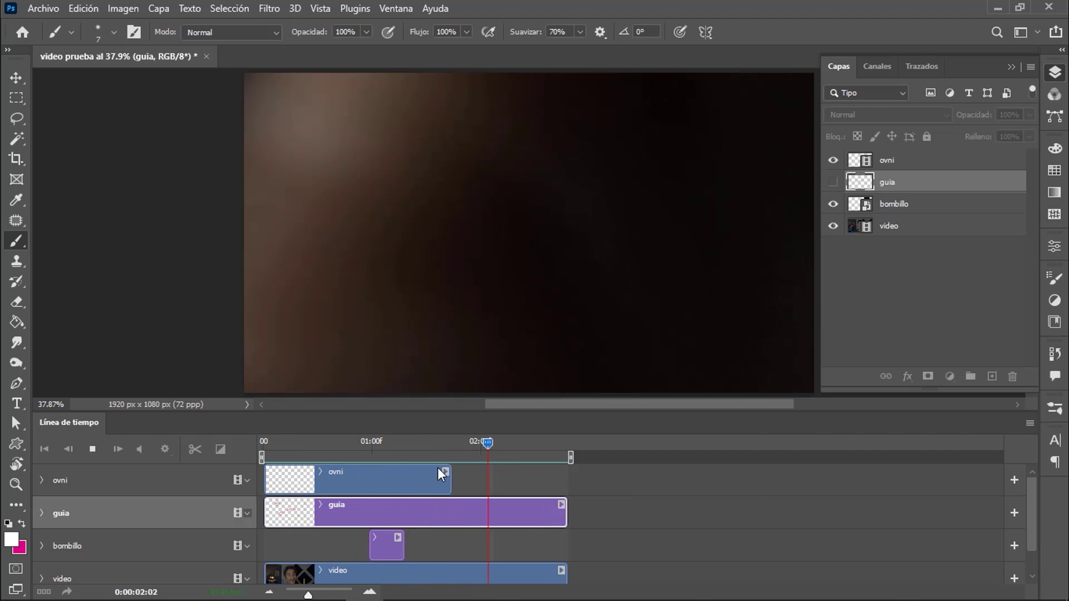
pyautogui.click(370, 591)
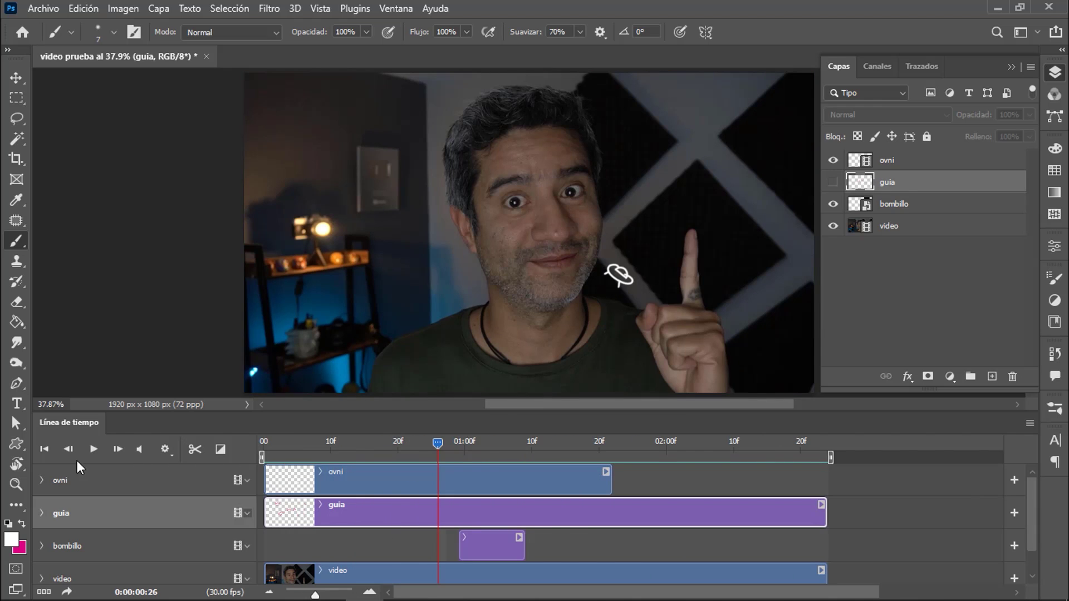
# Expand the ovni track and add Posición keyframes at frame 0 and the clip's last frame.
pyautogui.click(41, 480)
pyautogui.click(41, 480)
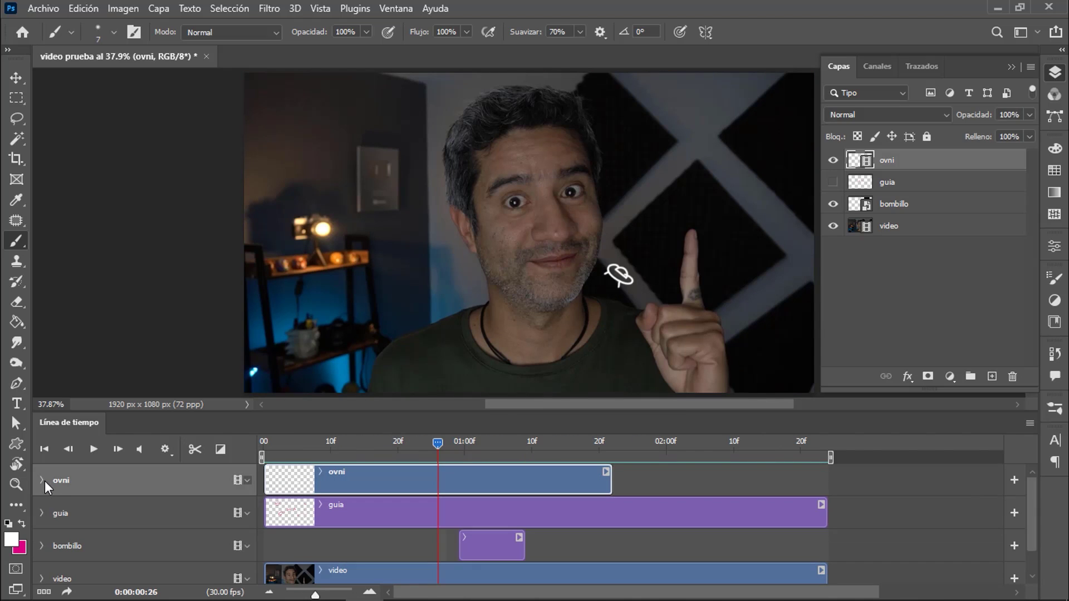
pyautogui.click(42, 480)
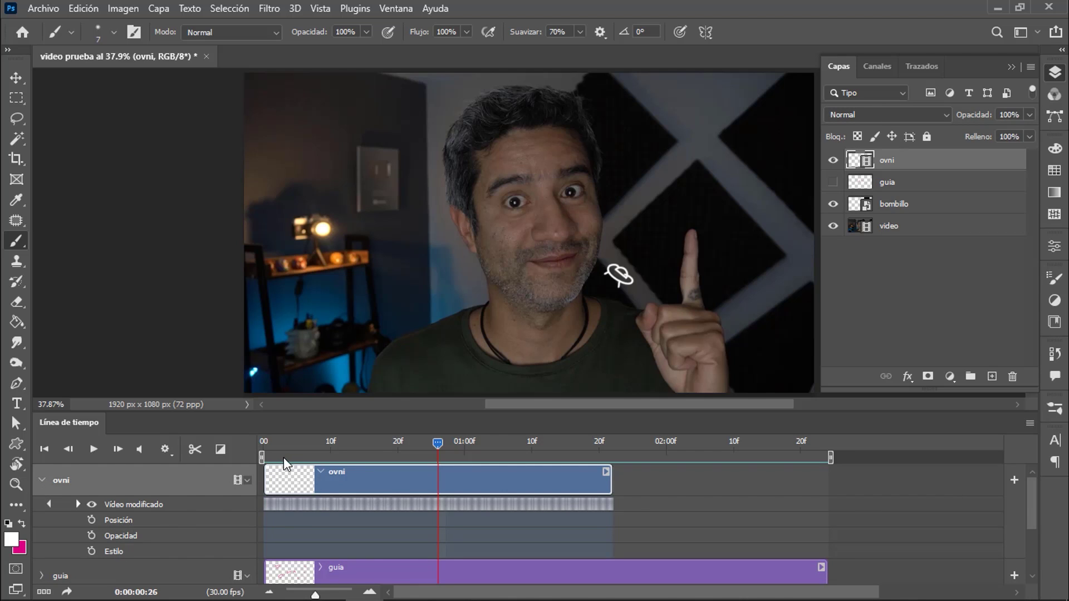
pyautogui.click(264, 443)
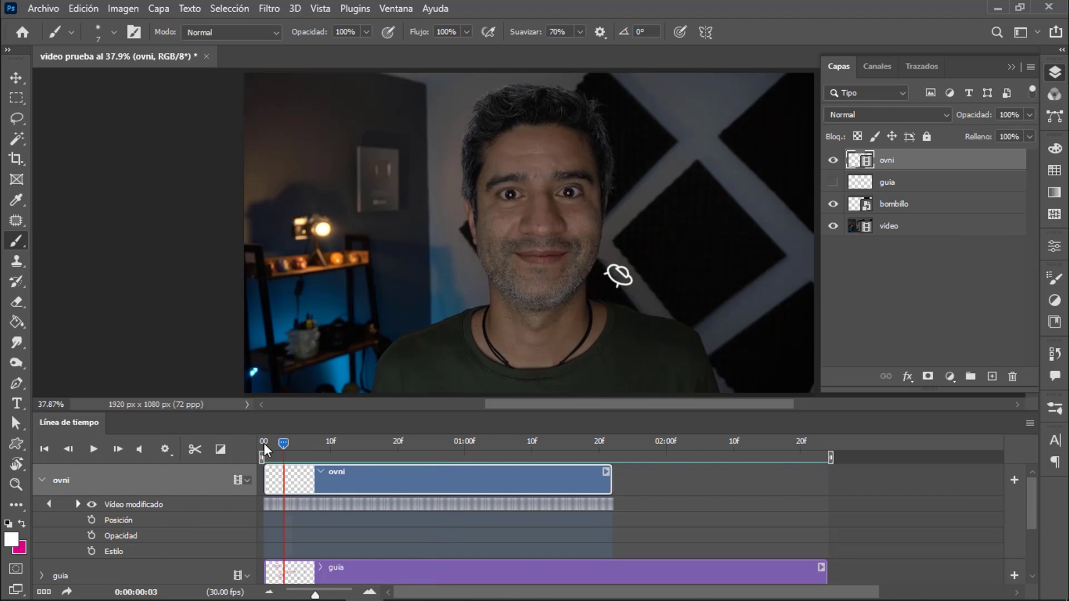
pyautogui.click(92, 519)
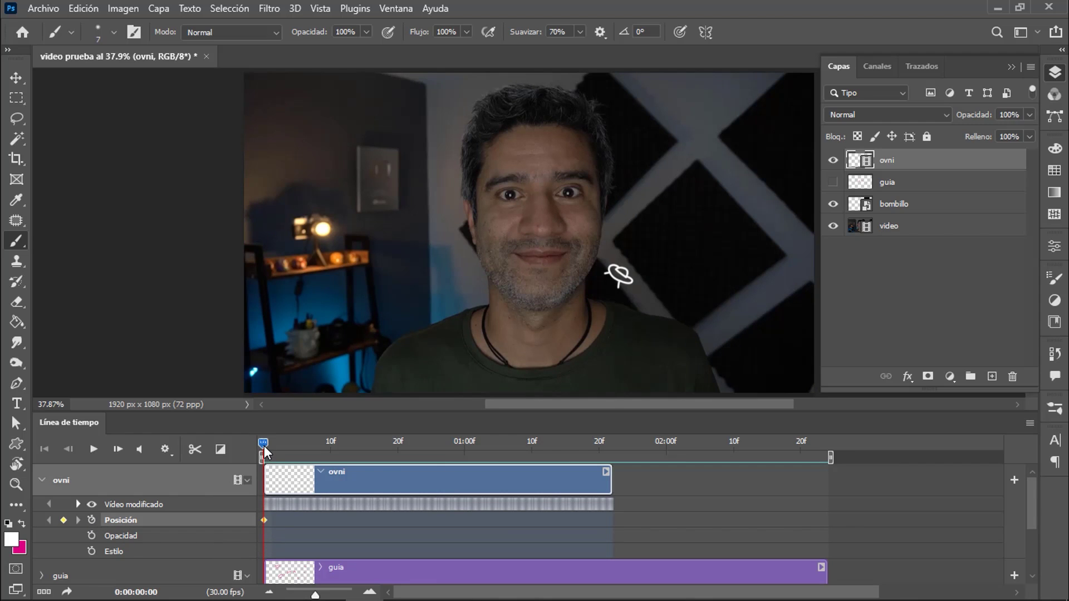
pyautogui.moveTo(263, 443)
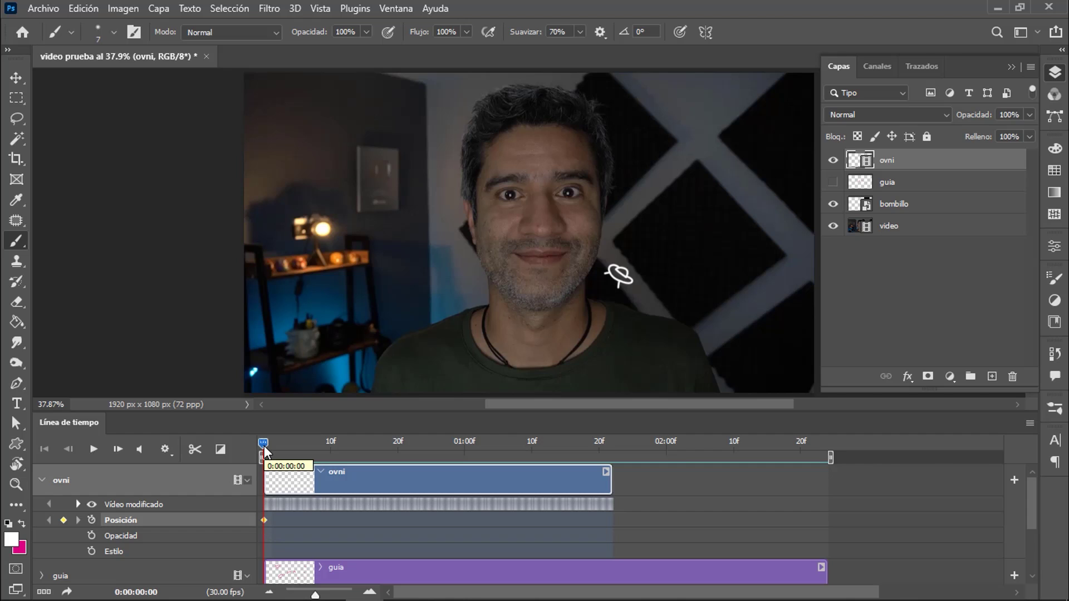
pyautogui.moveTo(264, 448)
pyautogui.mouseDown()
pyautogui.moveTo(619, 452)
pyautogui.moveTo(610, 451)
pyautogui.mouseUp()
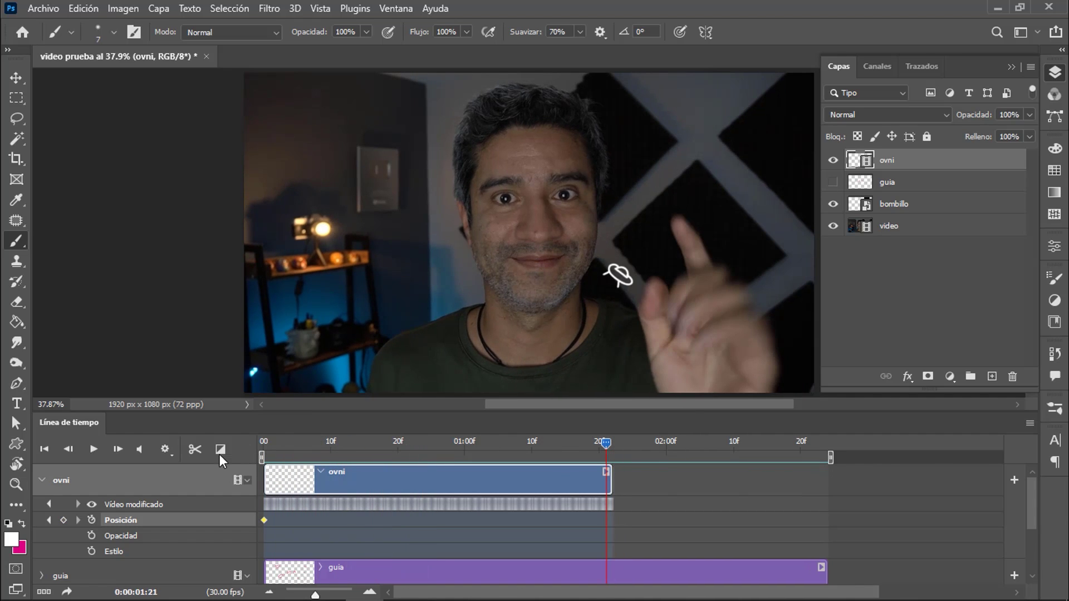
pyautogui.click(119, 450)
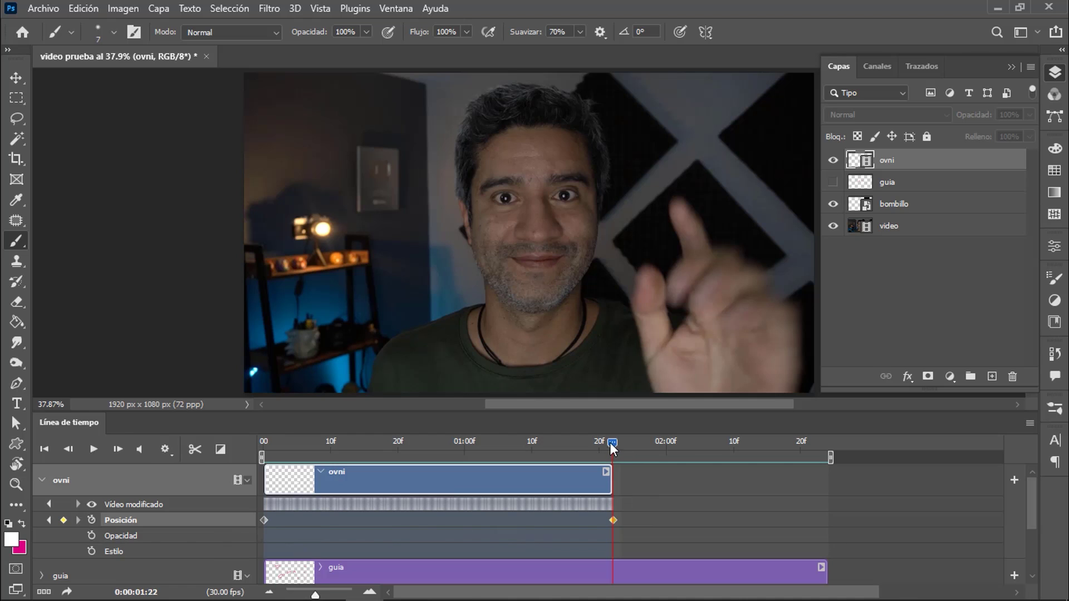
# At about 0:27, nudge the UFO up and right with the Move tool, then review the motion.
pyautogui.moveTo(610, 442); pyautogui.dragTo(448, 455)
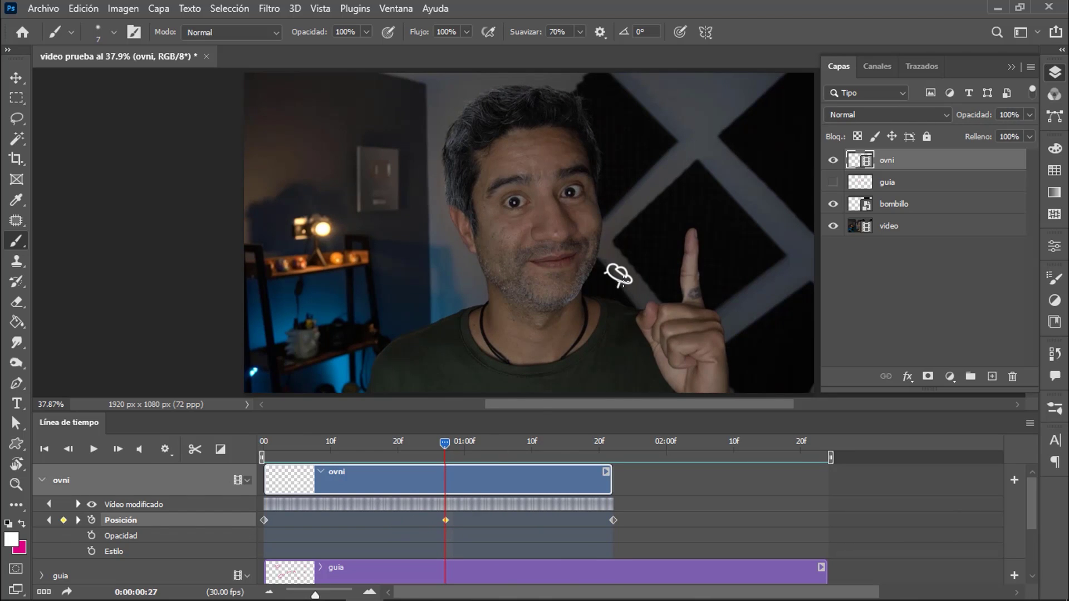
pyautogui.press('v')
pyautogui.scroll(4, 628, 286)
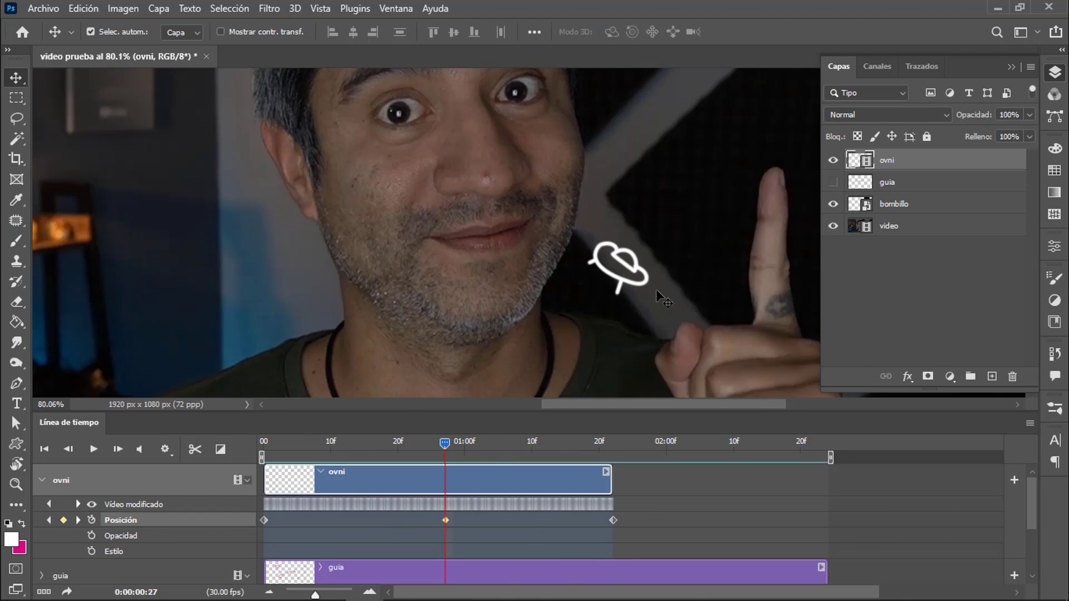
pyautogui.moveTo(641, 284); pyautogui.dragTo(661, 278)
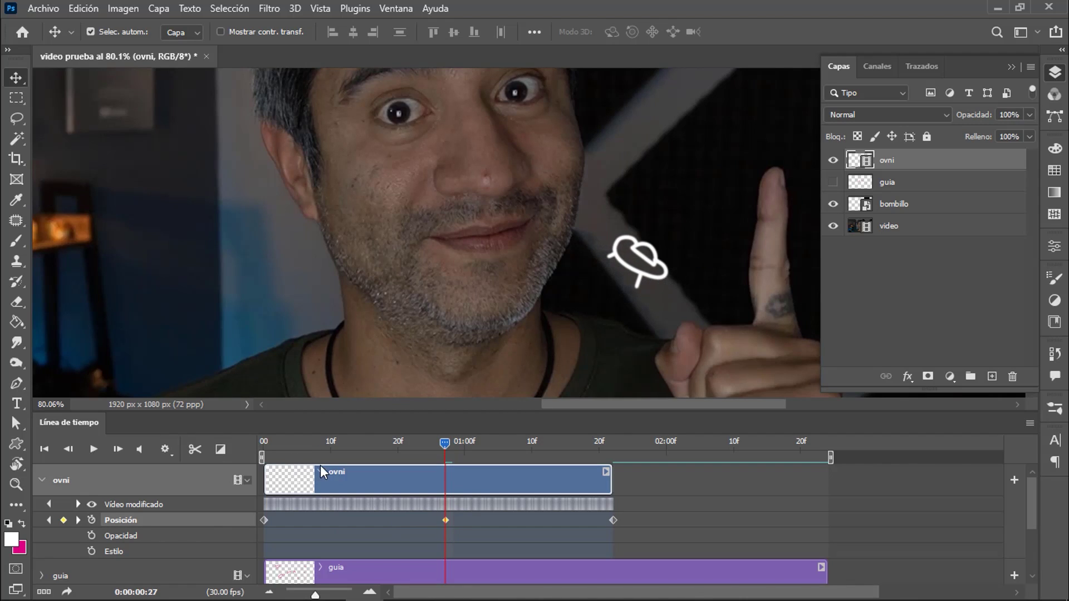
pyautogui.hotkey('ctrl', '-')
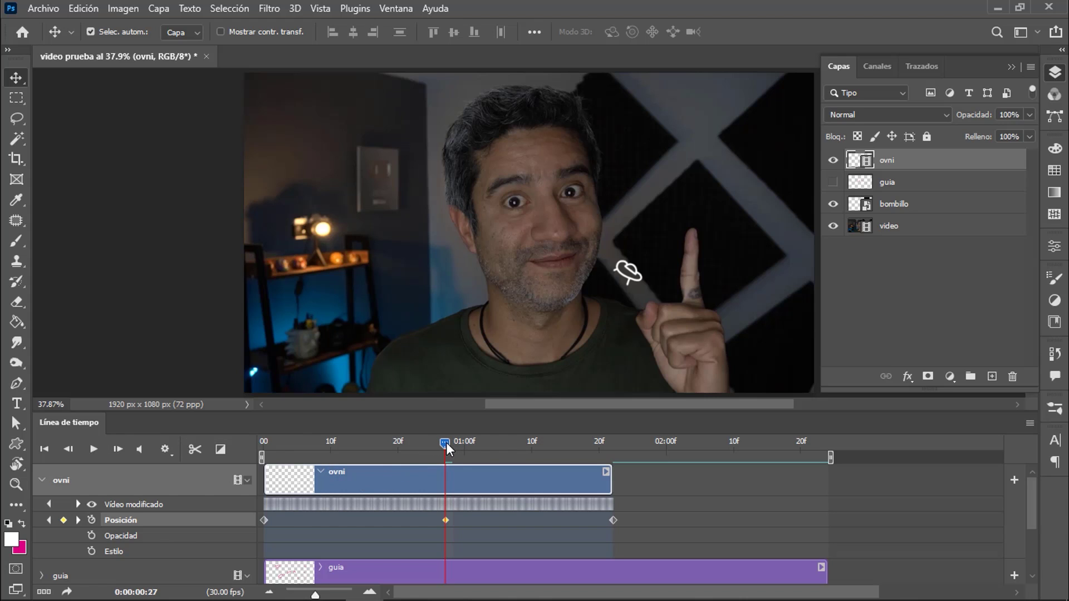
pyautogui.moveTo(444, 442)
pyautogui.mouseDown()
pyautogui.moveTo(262, 450)
pyautogui.moveTo(607, 460)
pyautogui.mouseUp()
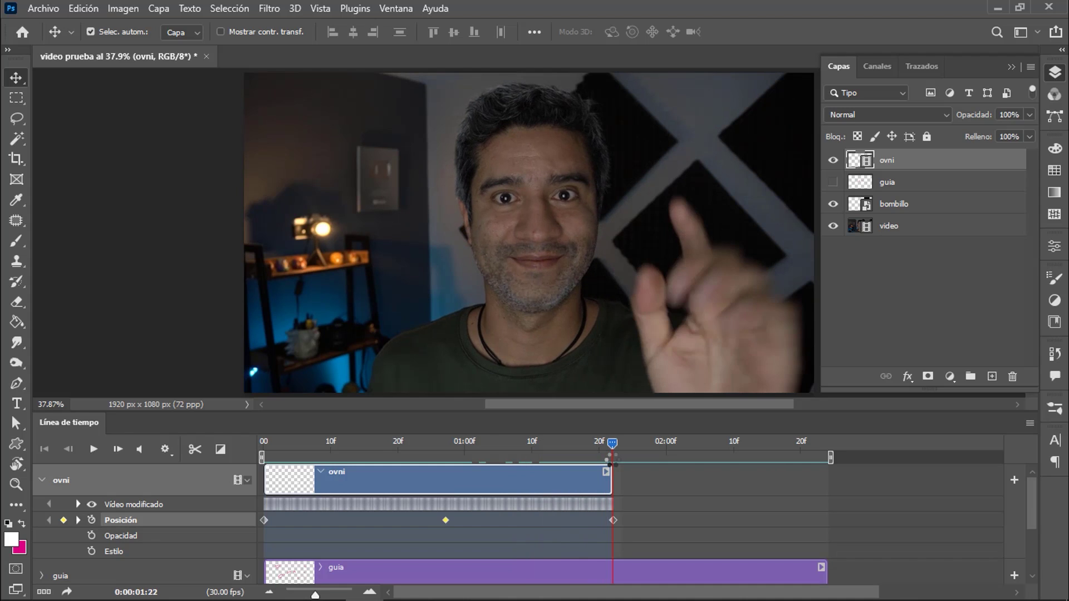
# Play the animation, stop at frame 0, and show the guia doodles layer again.
pyautogui.press('Home')
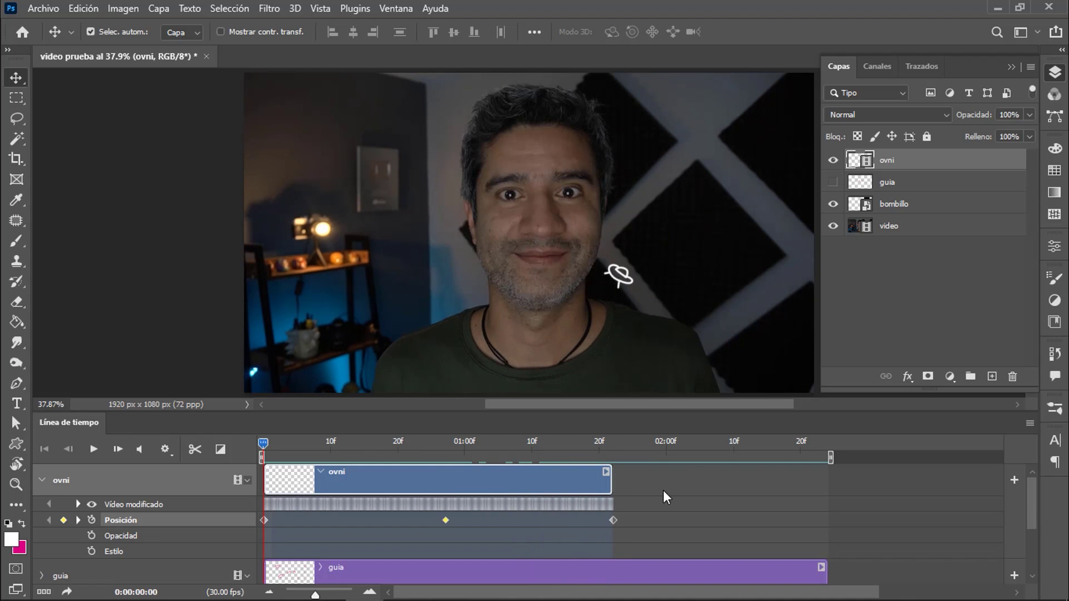
pyautogui.press('space')
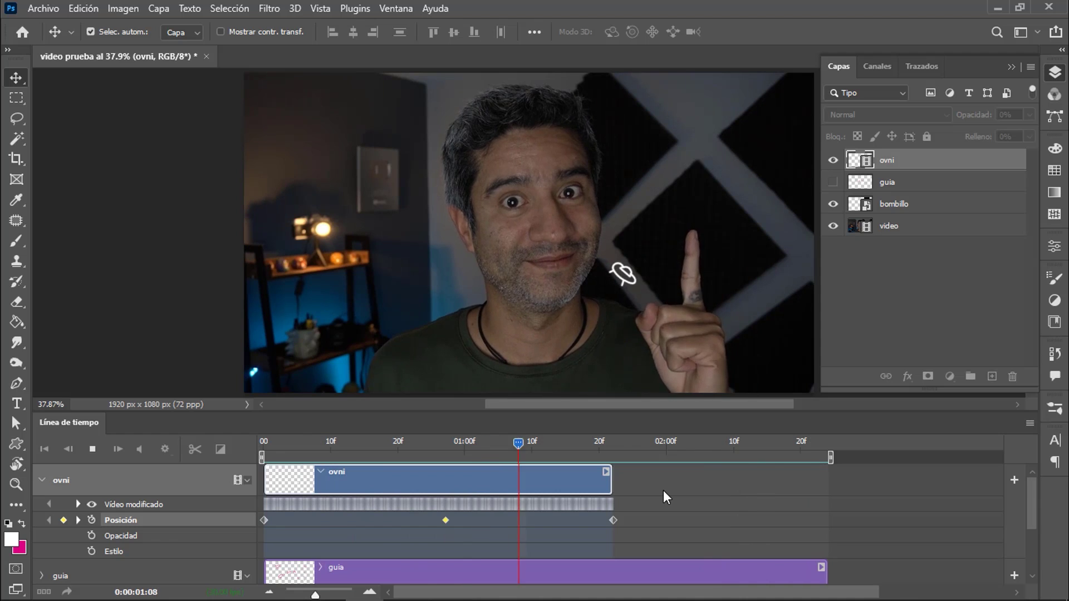
pyautogui.click(272, 445)
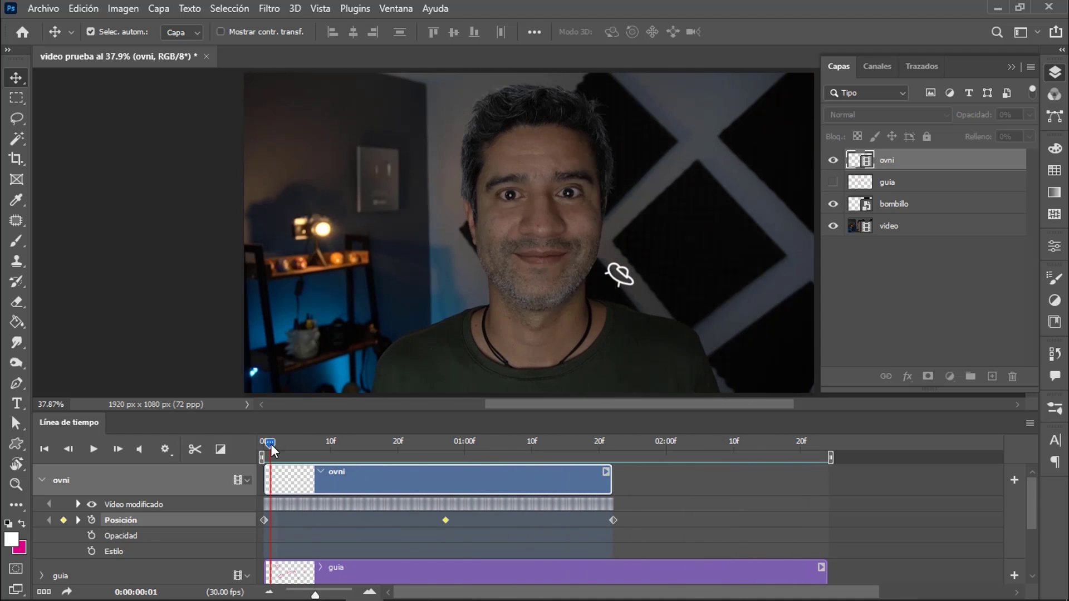
pyautogui.moveTo(271, 446); pyautogui.dragTo(262, 445)
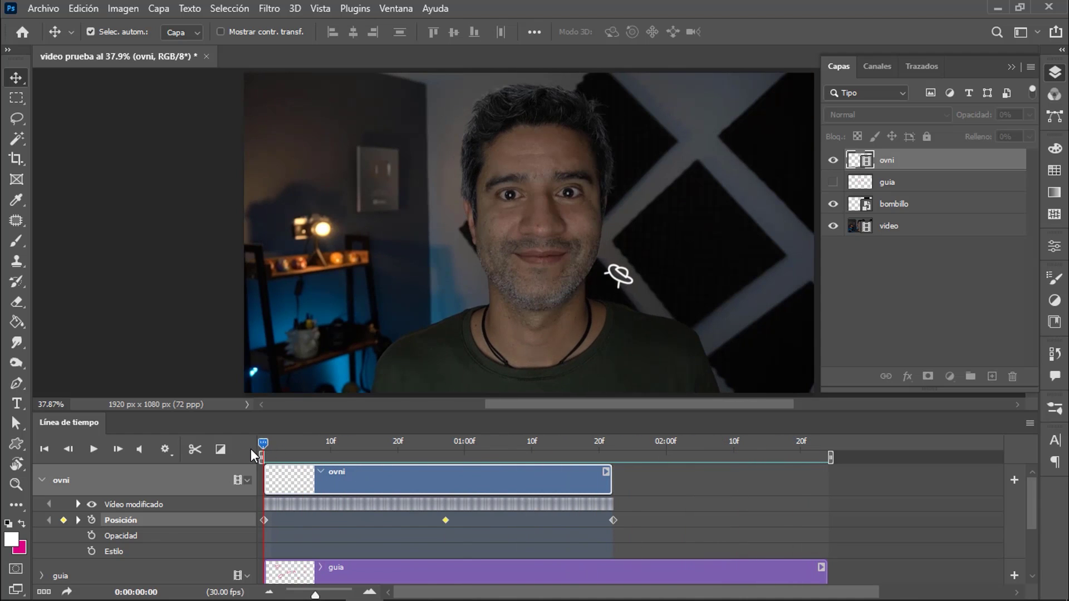
pyautogui.click(833, 182)
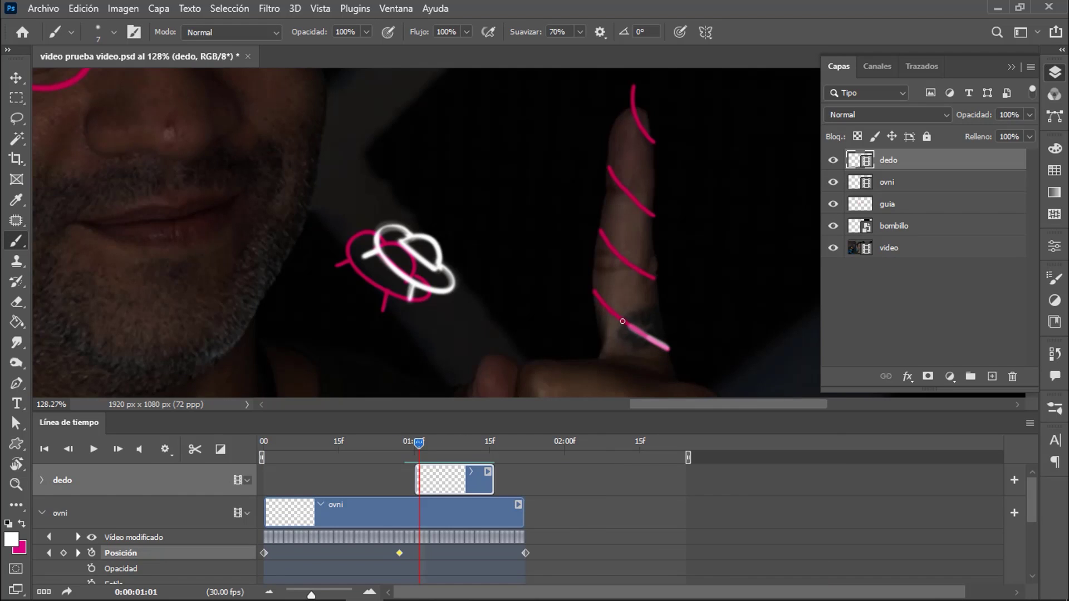
# Trace the lower finger line with light strokes on successive dedo frames.
pyautogui.press('Right')
pyautogui.moveTo(668, 350); pyautogui.dragTo(604, 304)
pyautogui.press('Right')
pyautogui.press('Right')
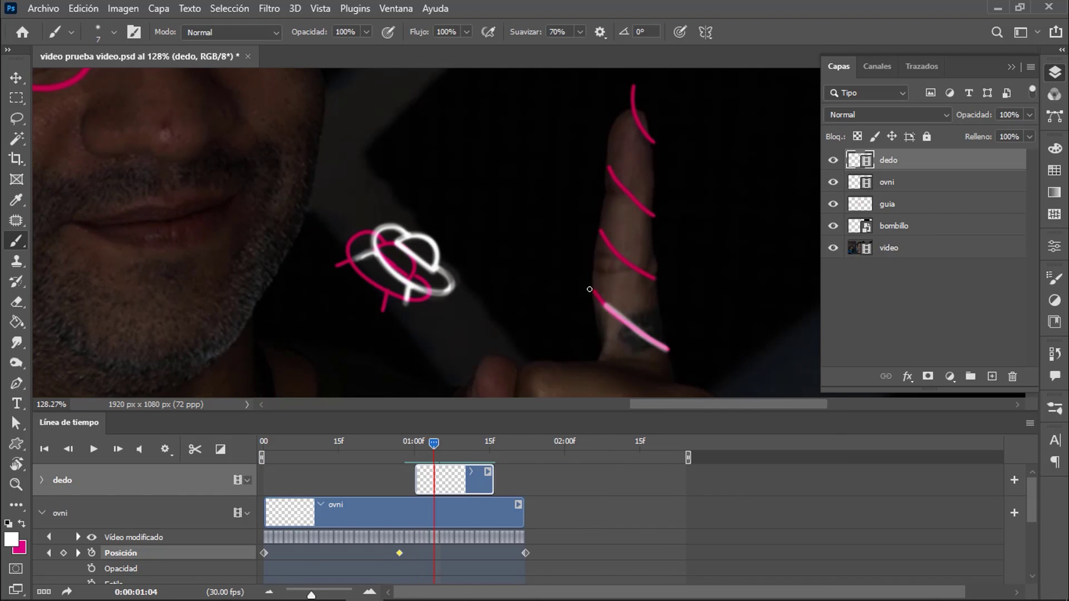
pyautogui.press('Right')
pyautogui.moveTo(656, 344); pyautogui.dragTo(588, 286)
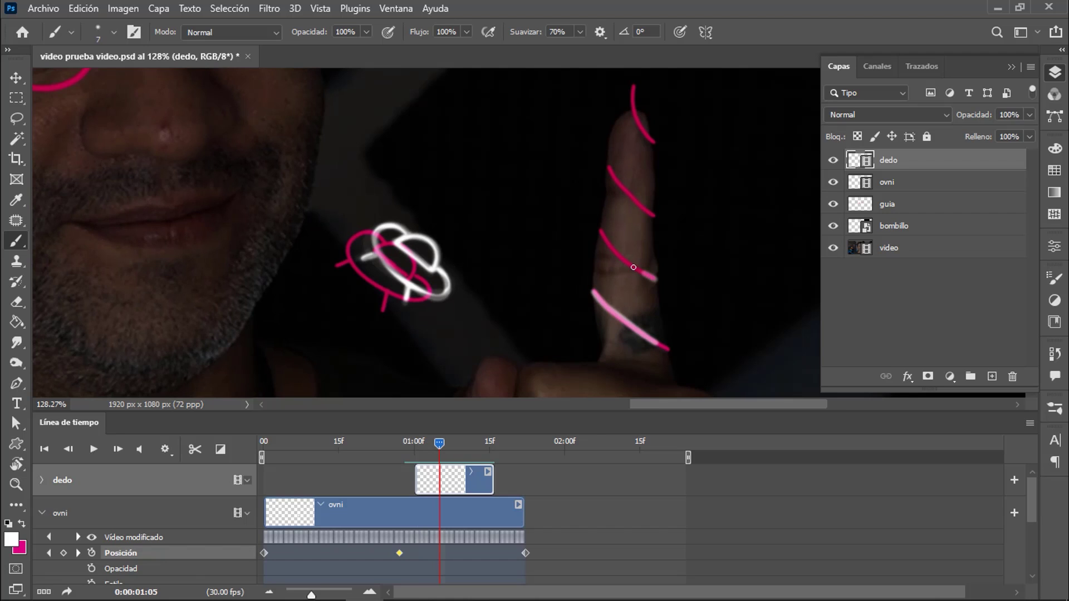
pyautogui.press('Right')
pyautogui.moveTo(639, 332); pyautogui.dragTo(586, 283)
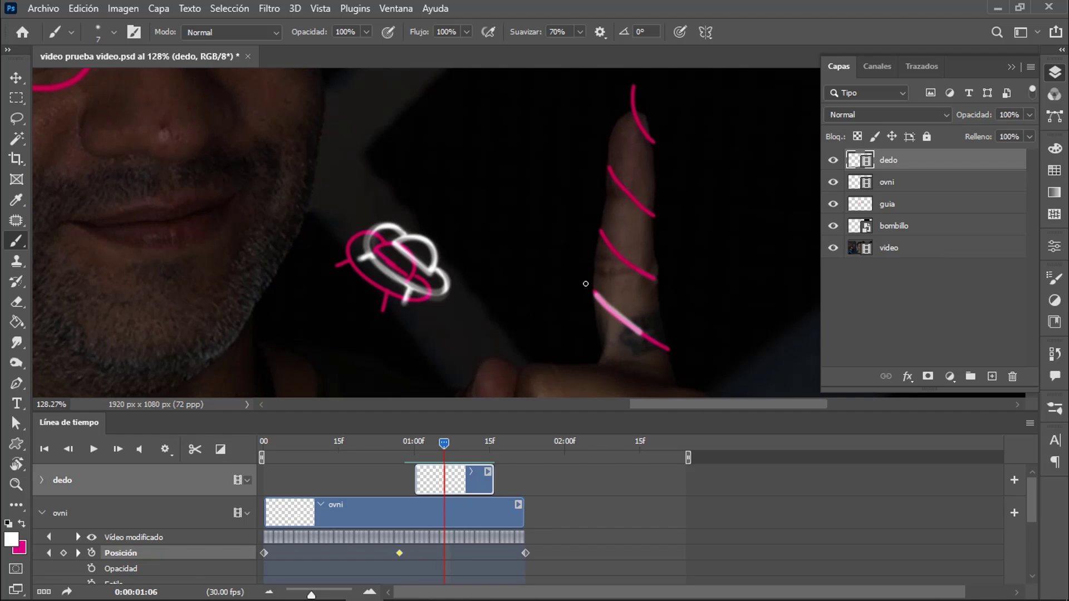
pyautogui.press('Right')
pyautogui.moveTo(625, 322); pyautogui.dragTo(585, 284)
# Trace the upper finger and fingertip lines on the following dedo frames.
pyautogui.press('Right')
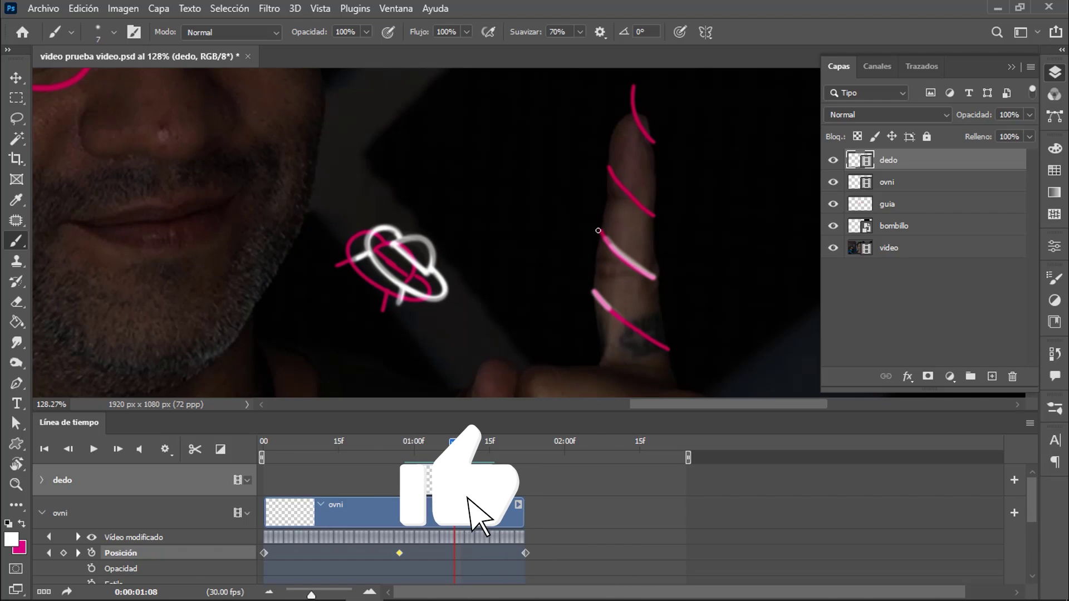
pyautogui.press('Right')
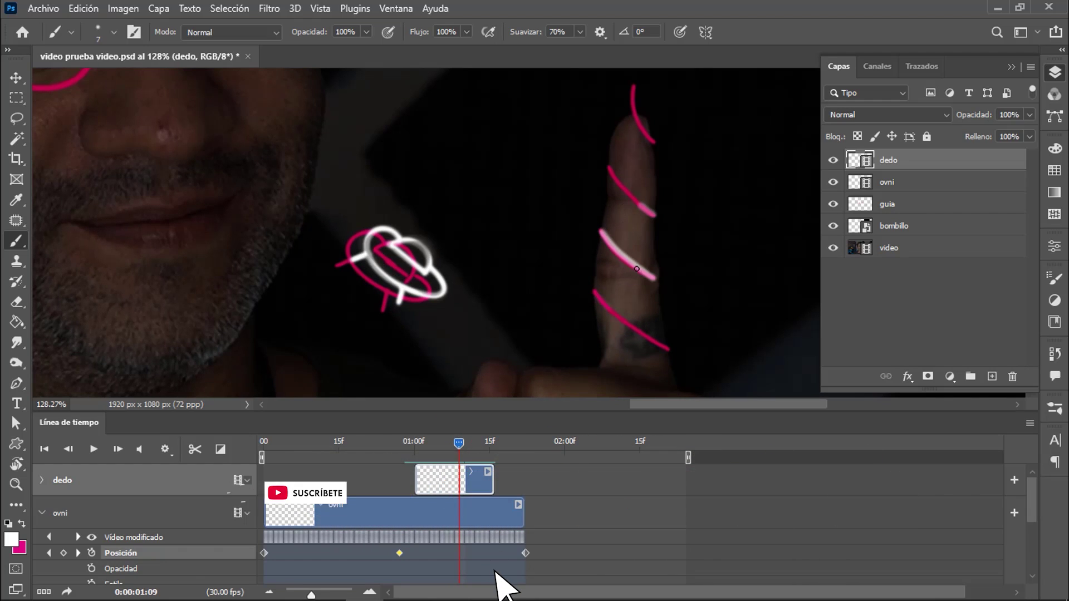
pyautogui.press('Right')
pyautogui.press('Right')
pyautogui.moveTo(653, 214); pyautogui.dragTo(612, 172)
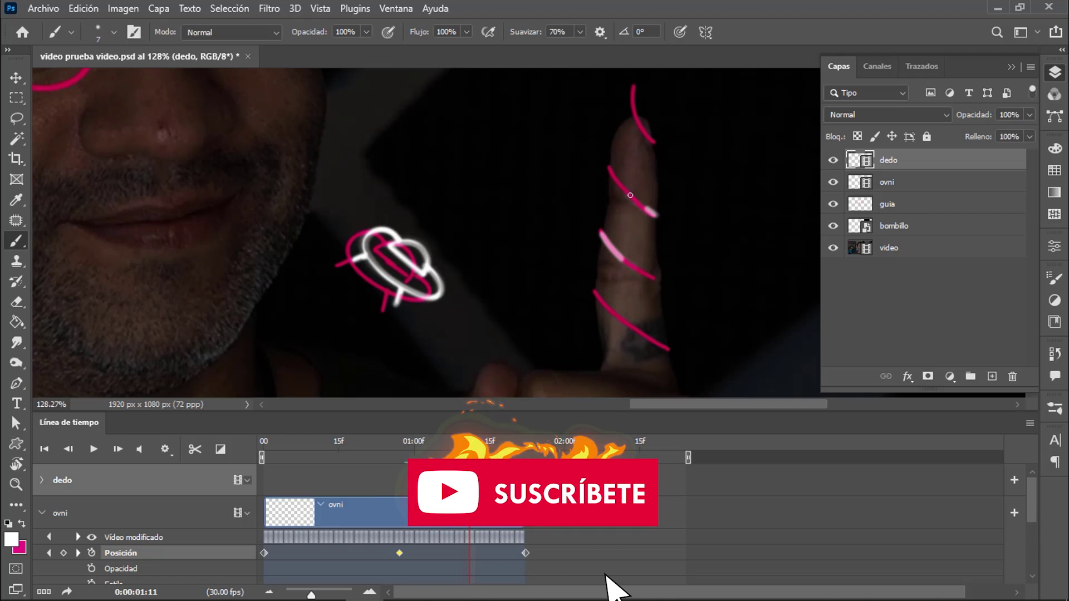
pyautogui.press('Right')
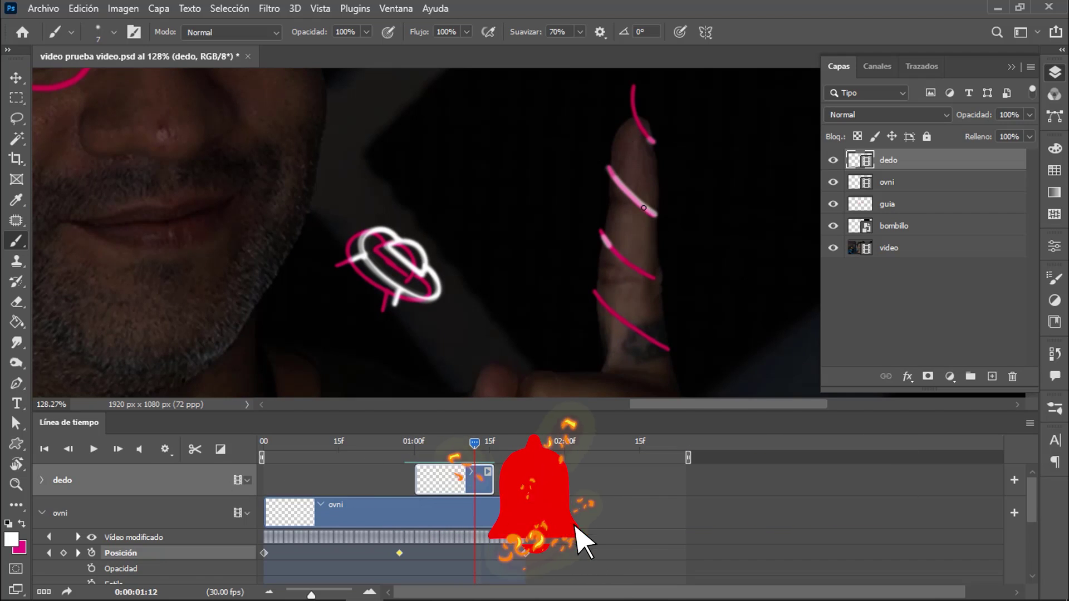
pyautogui.press('Right')
pyautogui.moveTo(646, 210); pyautogui.dragTo(611, 167)
pyautogui.press('Right')
pyautogui.press('Right')
pyautogui.moveTo(632, 208); pyautogui.dragTo(612, 159)
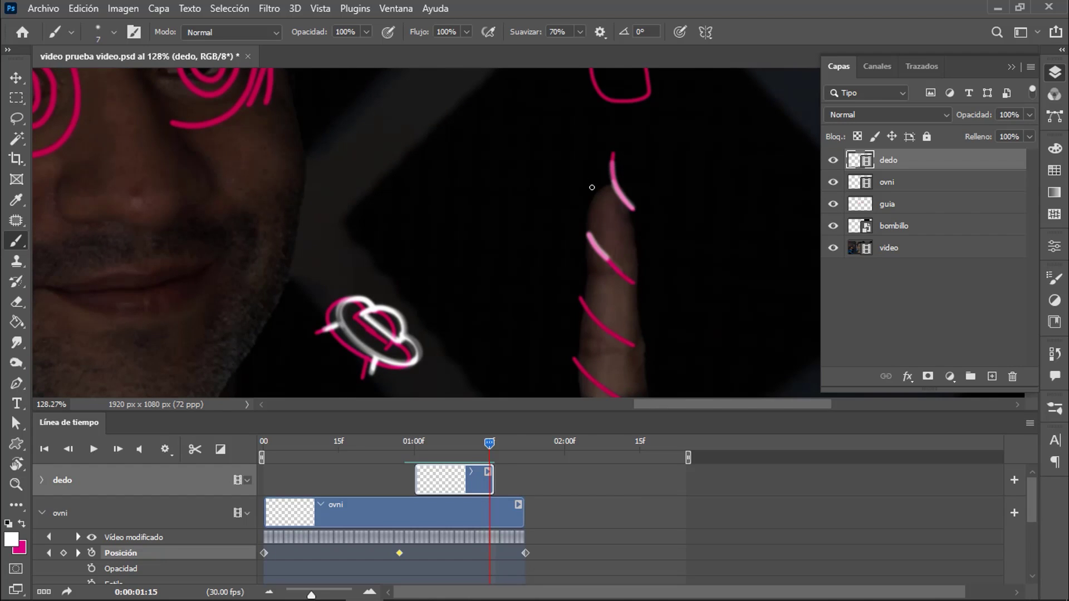
pyautogui.press('Right')
pyautogui.moveTo(595, 248); pyautogui.dragTo(589, 236)
pyautogui.moveTo(612, 182); pyautogui.dragTo(612, 143)
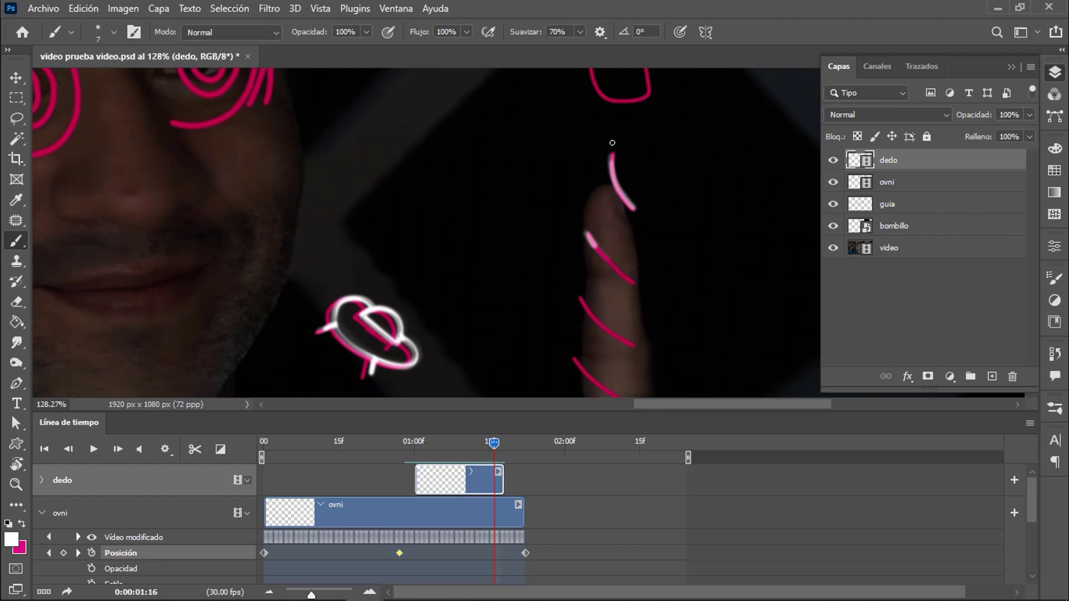
pyautogui.press('Right')
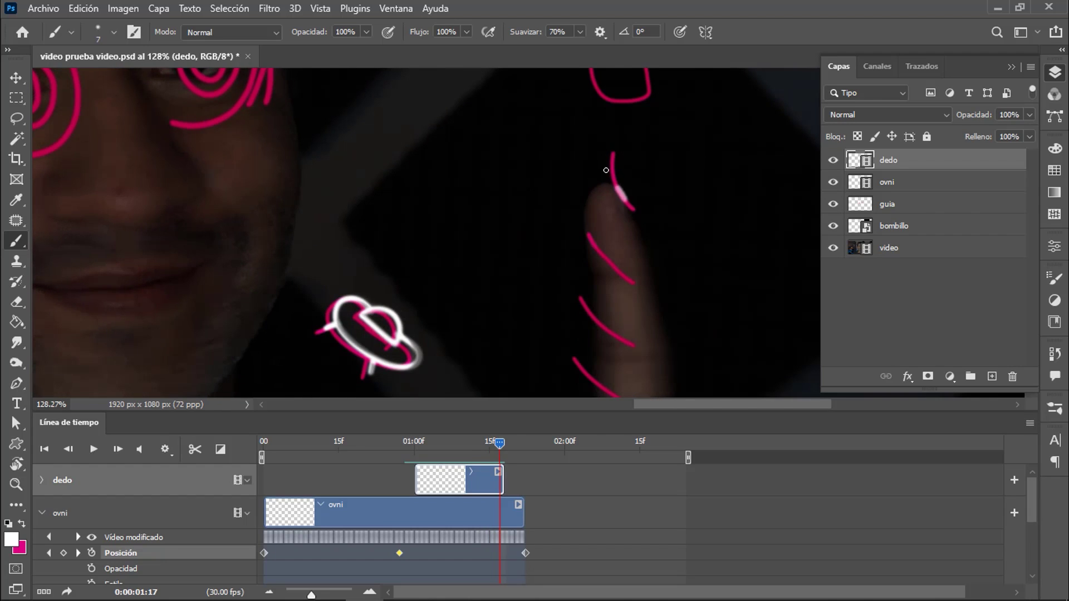
# Shift the dedo clip slightly earlier and the bombillo clip later in the timeline.
pyautogui.moveTo(499, 443); pyautogui.dragTo(449, 442)
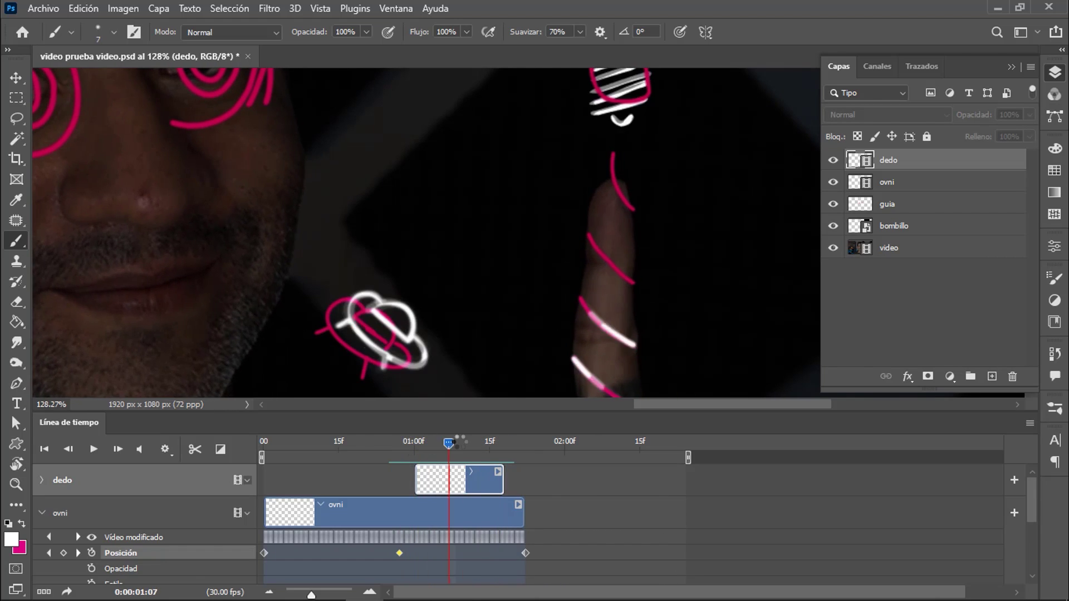
pyautogui.moveTo(456, 480); pyautogui.dragTo(446, 480)
pyautogui.click(469, 443)
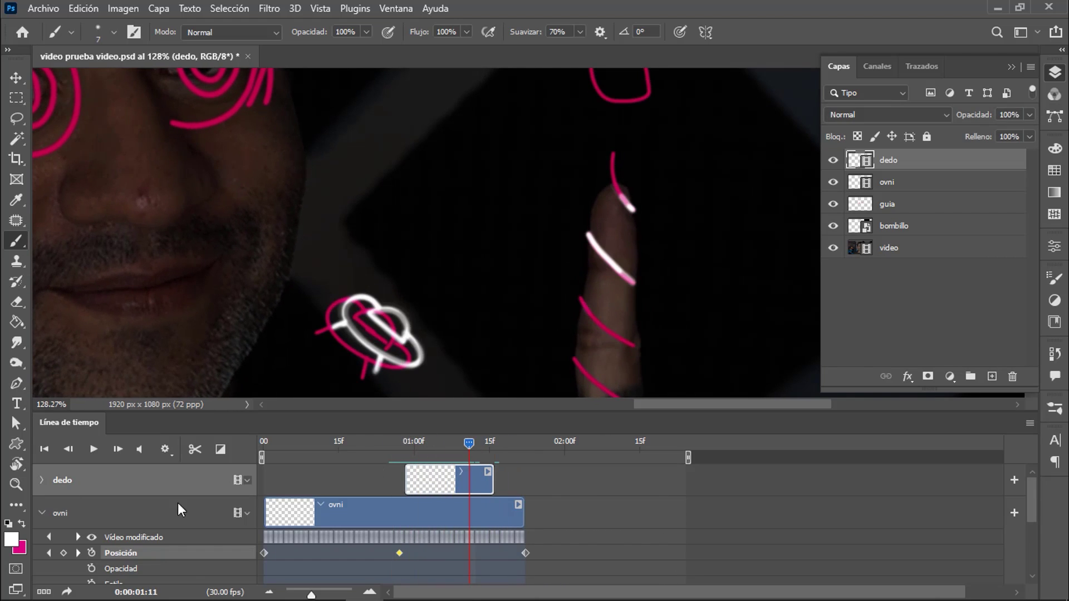
pyautogui.click(41, 513)
pyautogui.moveTo(437, 573); pyautogui.dragTo(490, 573)
# At the one-second frame, select dedo, zoom onto the lamp's ray guides, and open the Capa menu.
pyautogui.press('Left')
pyautogui.press('Left')
pyautogui.press('Left')
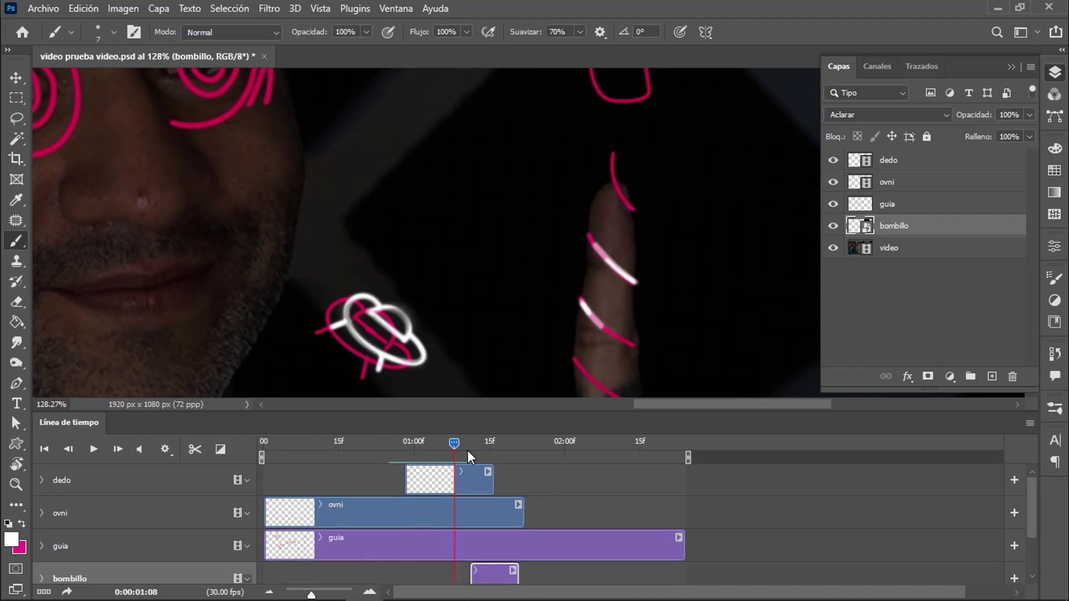
pyautogui.moveTo(469, 454); pyautogui.dragTo(413, 442)
pyautogui.scroll(-3, 556, 334)
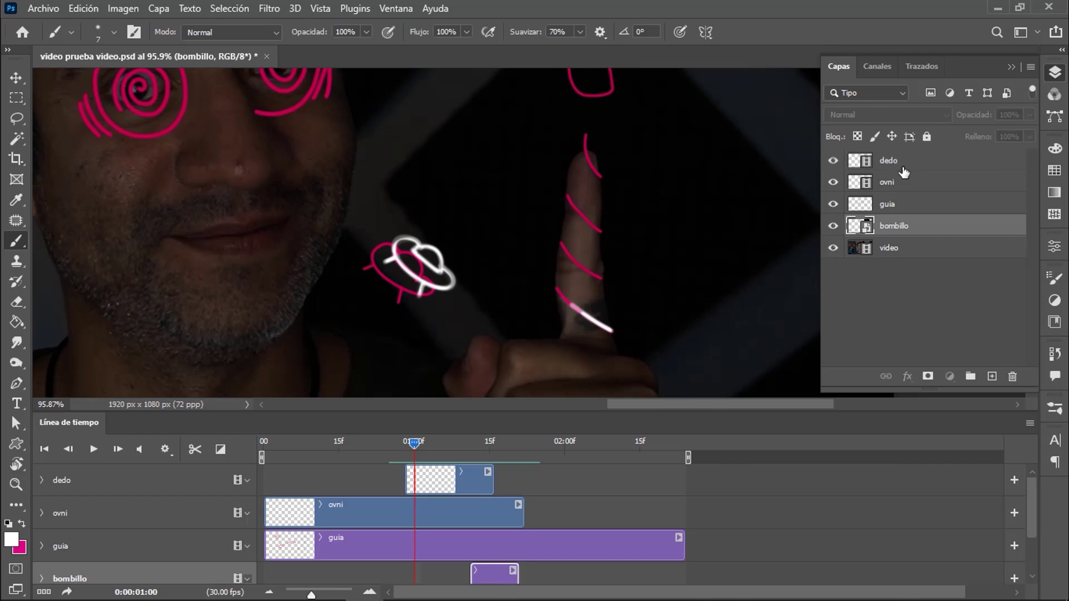
pyautogui.click(891, 161)
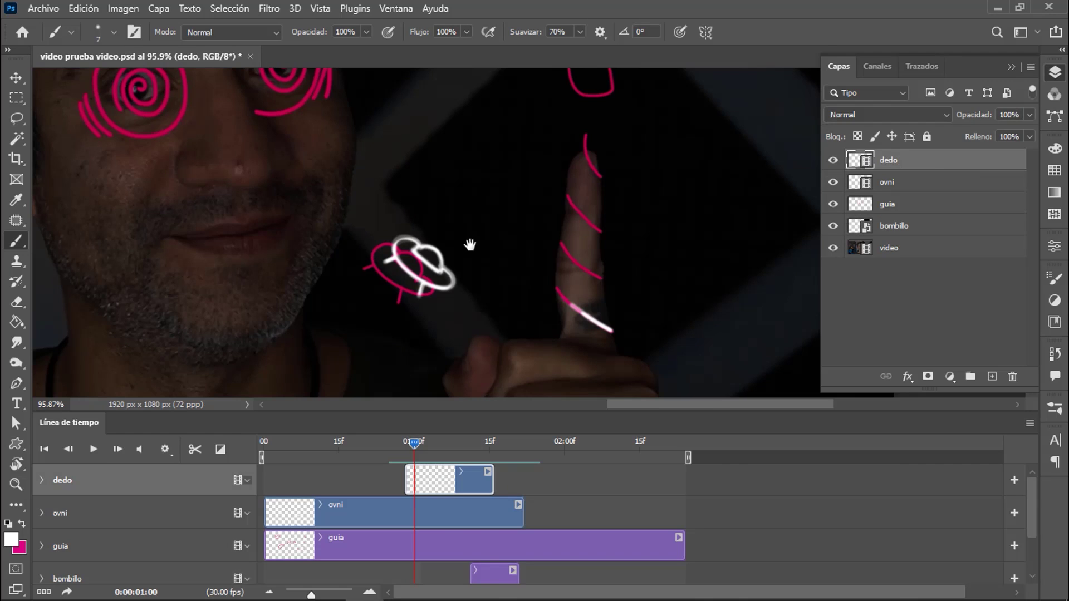
pyautogui.moveTo(469, 245)
pyautogui.mouseDown()
pyautogui.moveTo(885, 215)
pyautogui.moveTo(622, 298)
pyautogui.mouseUp()
pyautogui.scroll(2, 544, 266)
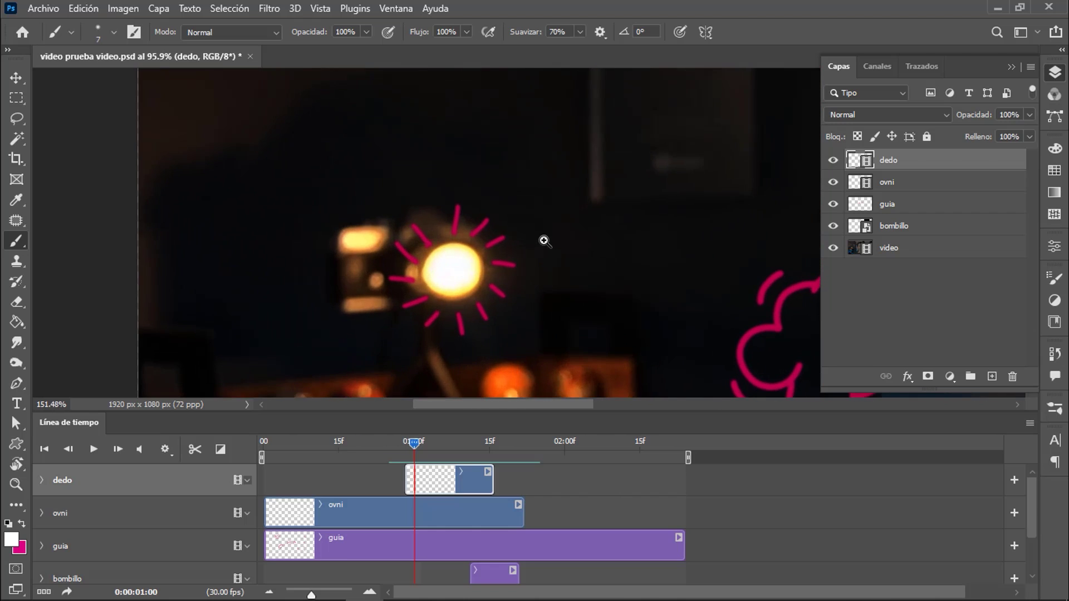
pyautogui.scroll(2, 605, 217)
pyautogui.click(159, 8)
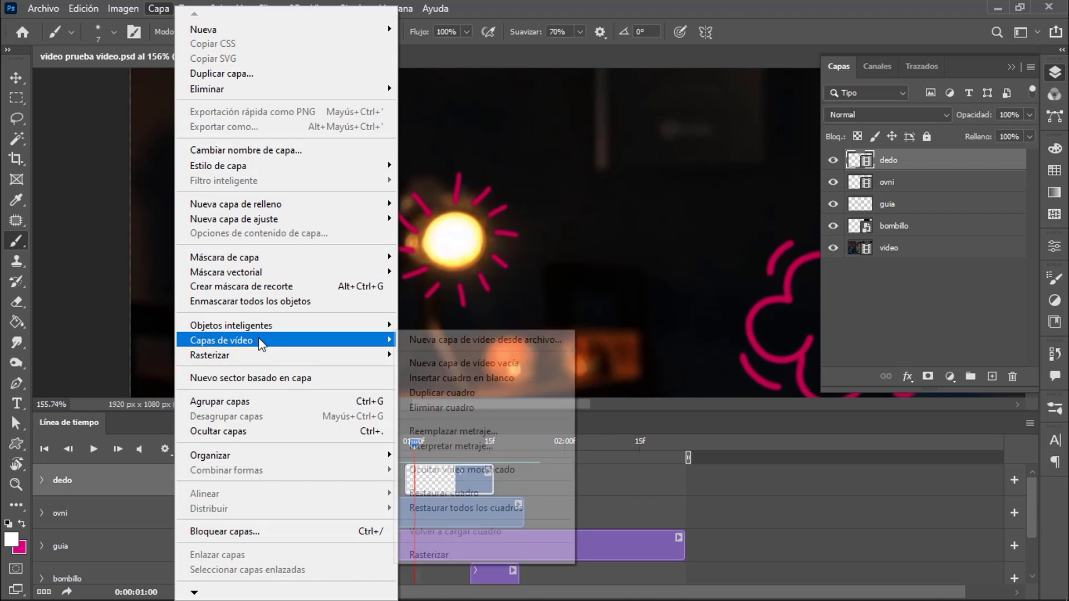
# Add the blank luz bombillo video layer and move its clip to the timeline start.
pyautogui.click(462, 360)
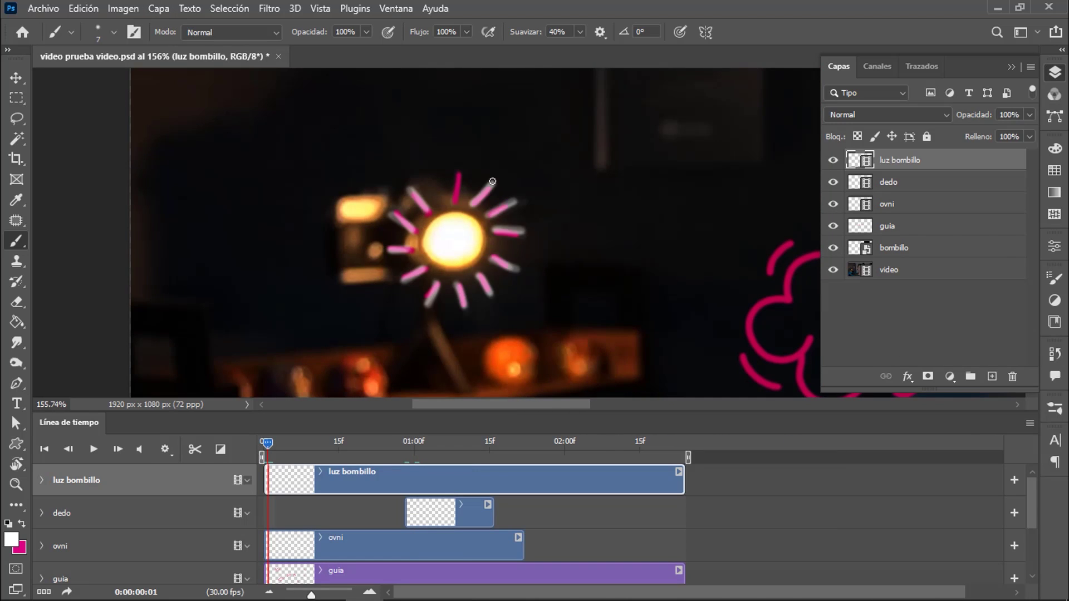
pyautogui.press('Right')
pyautogui.press('Right')
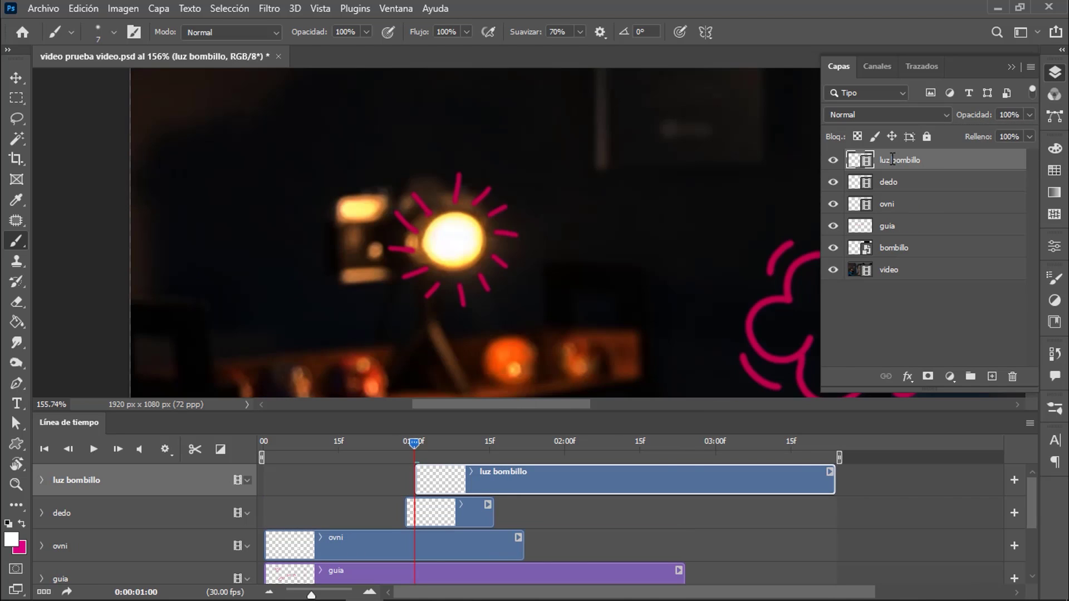
pyautogui.moveTo(524, 489); pyautogui.dragTo(364, 498)
pyautogui.click(264, 442)
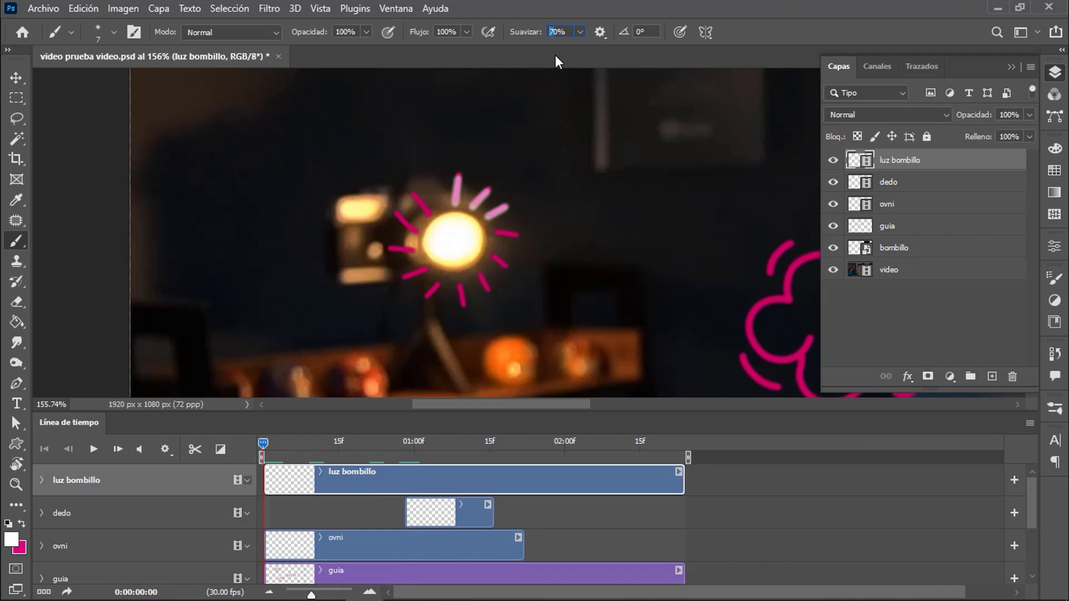
pyautogui.write('40')
pyautogui.hotkey('shift', 'Right')
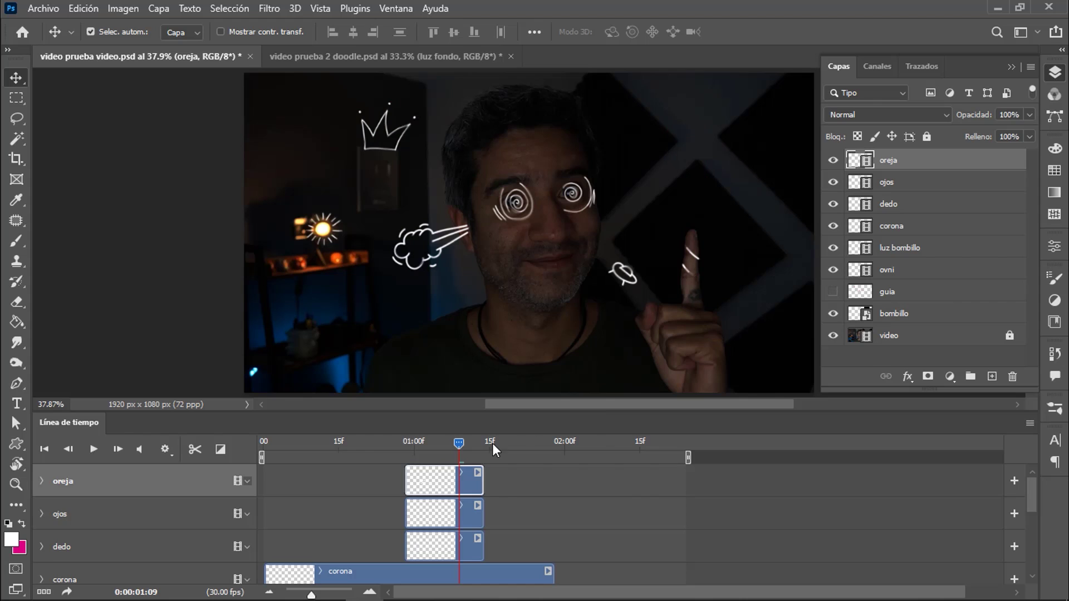
# Scrub from the first frame through the doodle frames, then open the Timeline flyout menu.
pyautogui.moveTo(459, 443); pyautogui.dragTo(328, 443)
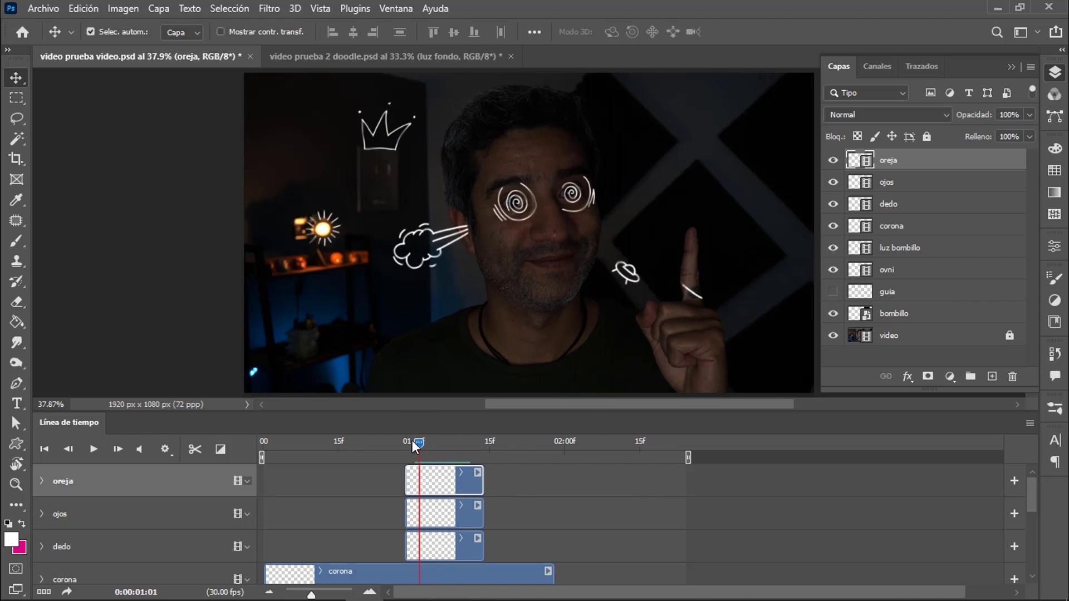
pyautogui.click(259, 444)
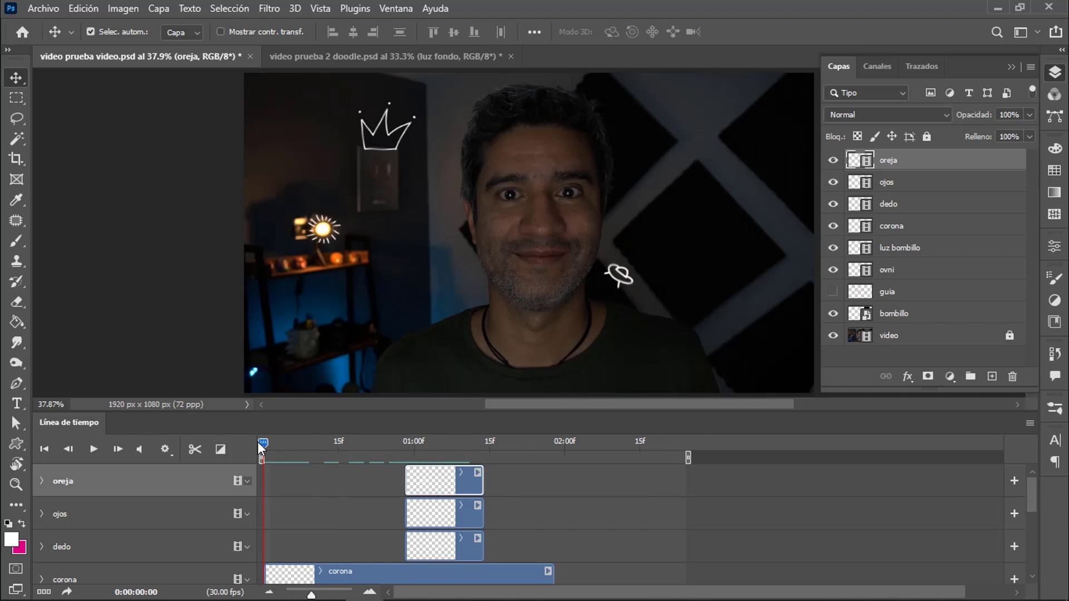
pyautogui.moveTo(260, 444); pyautogui.dragTo(394, 451)
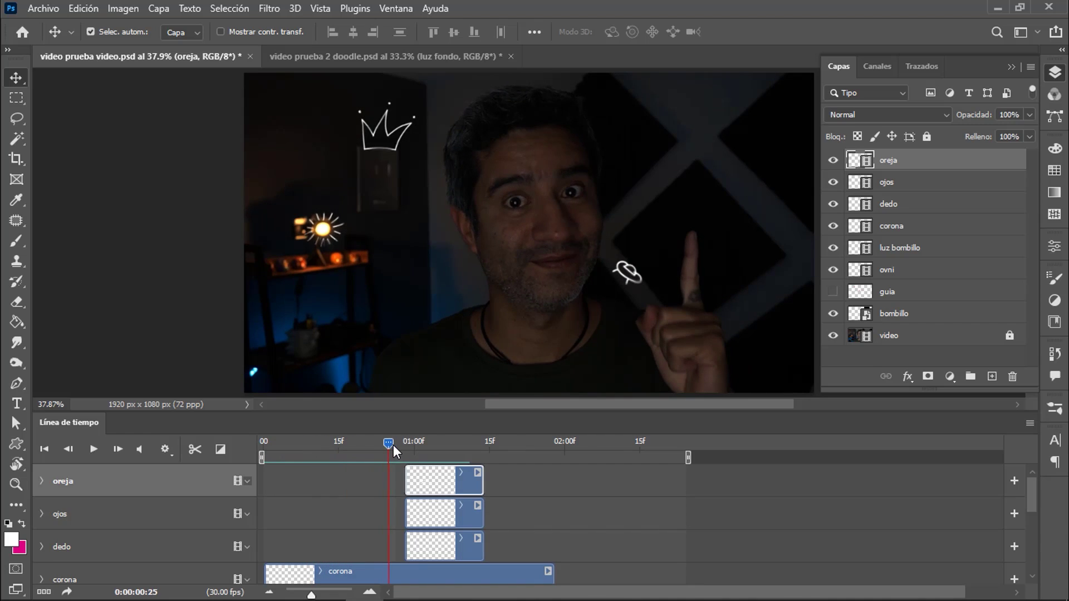
pyautogui.moveTo(482, 452); pyautogui.dragTo(589, 449)
pyautogui.click(474, 444)
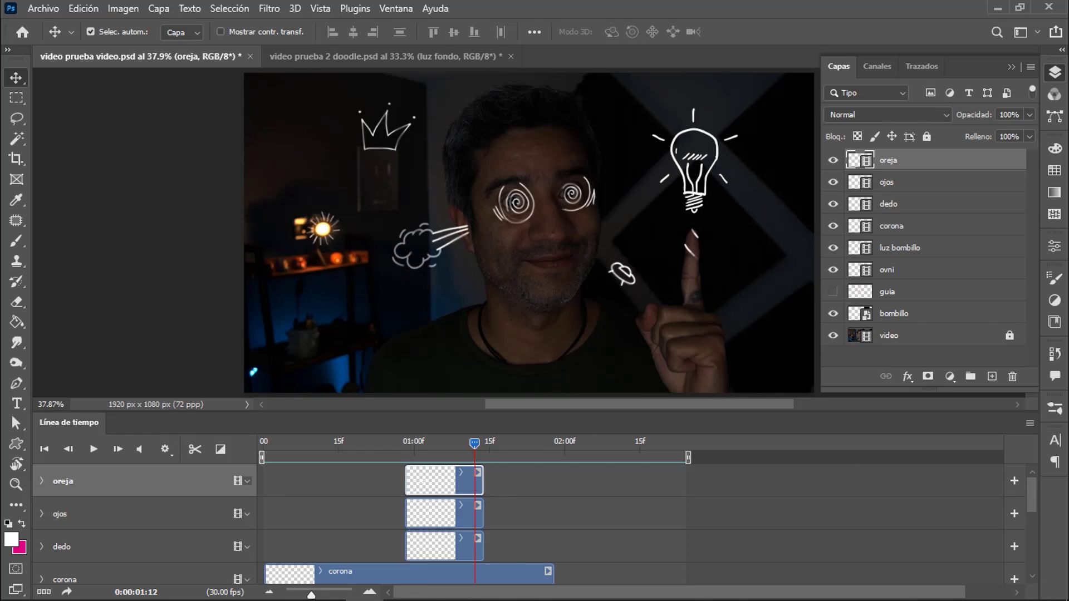
pyautogui.click(1029, 424)
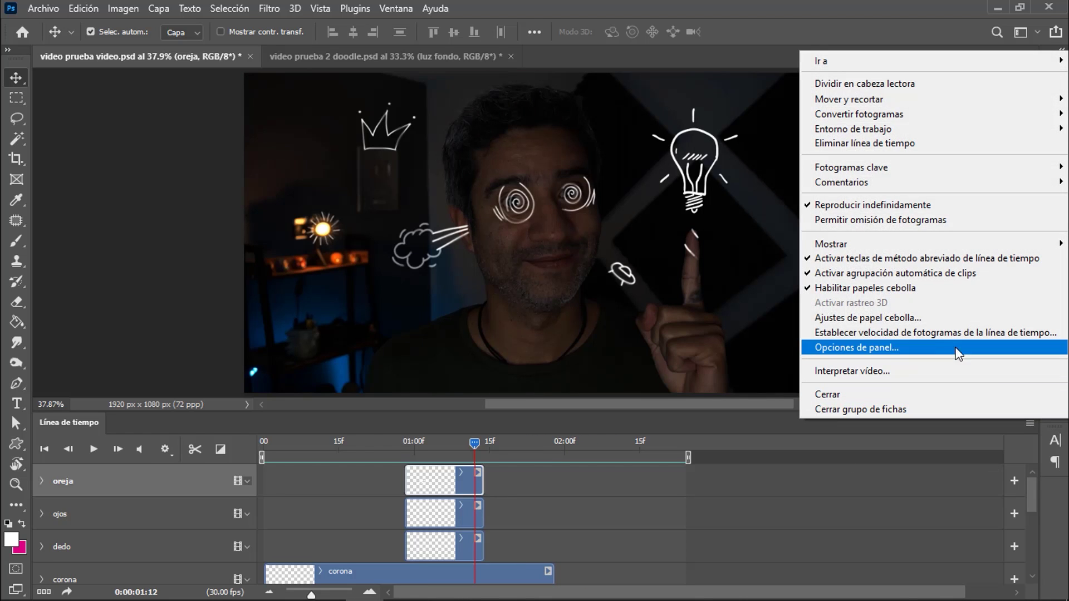
# Disable Habilitar papeles cebolla, return the playhead to 0, and play the animation.
pyautogui.click(925, 296)
pyautogui.moveTo(414, 450); pyautogui.dragTo(262, 446)
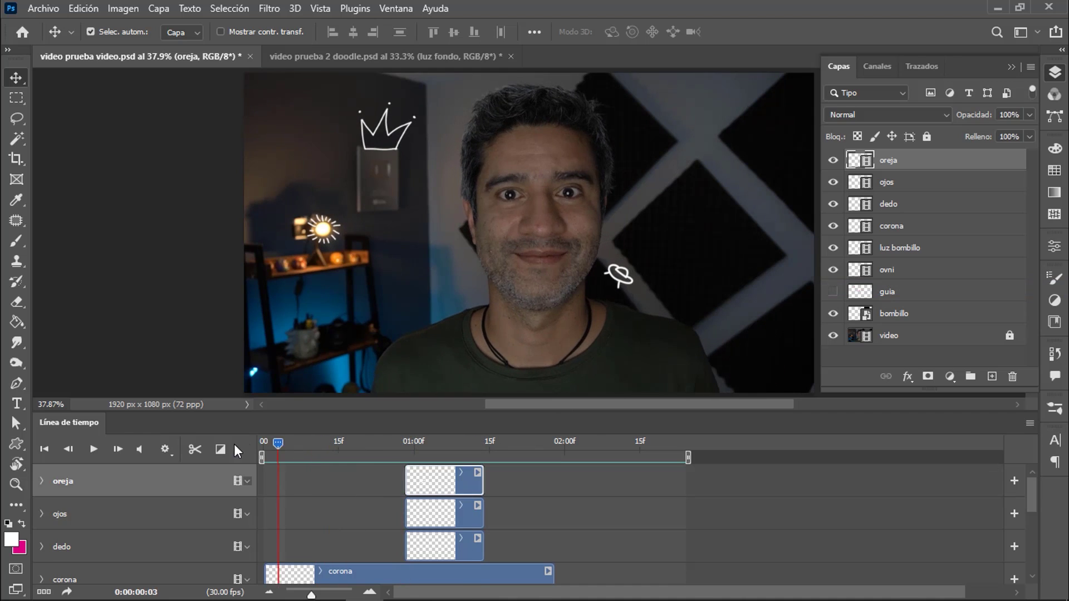
pyautogui.press('space')
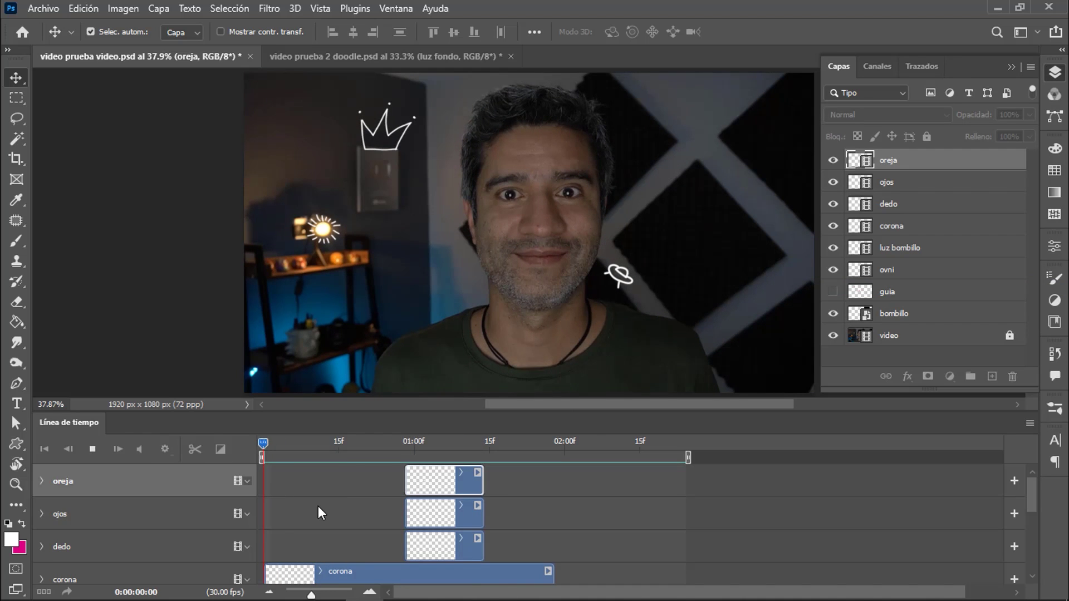